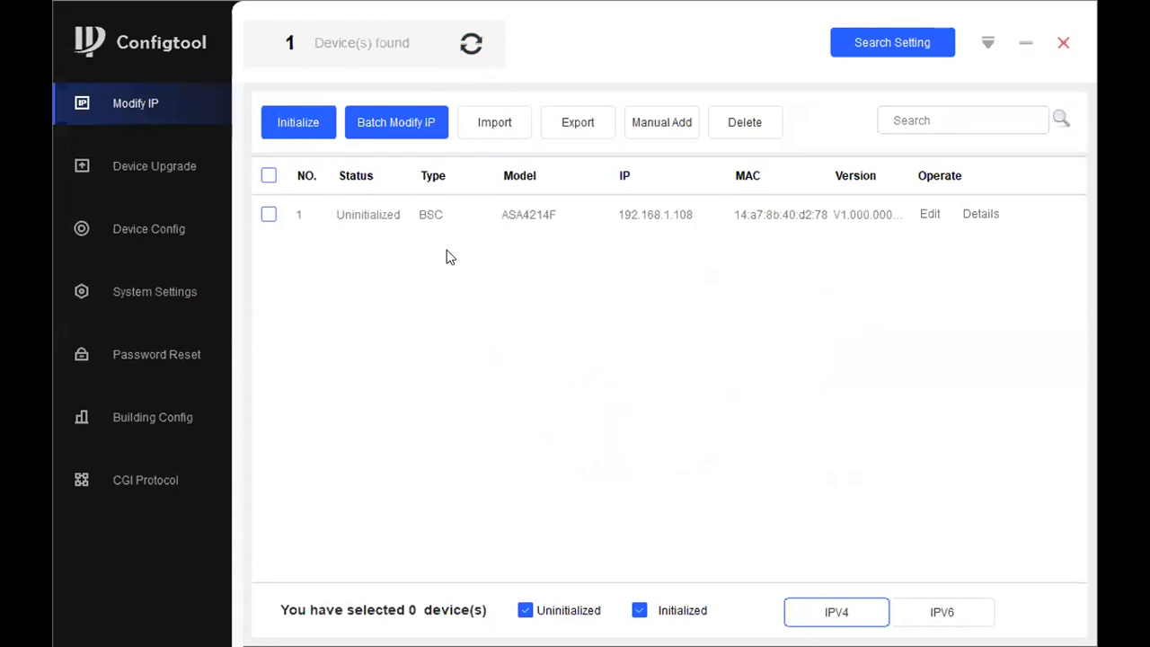
Initialize the ASA4214F controller with a new confirmed admin password and no reset email address
click(268, 215)
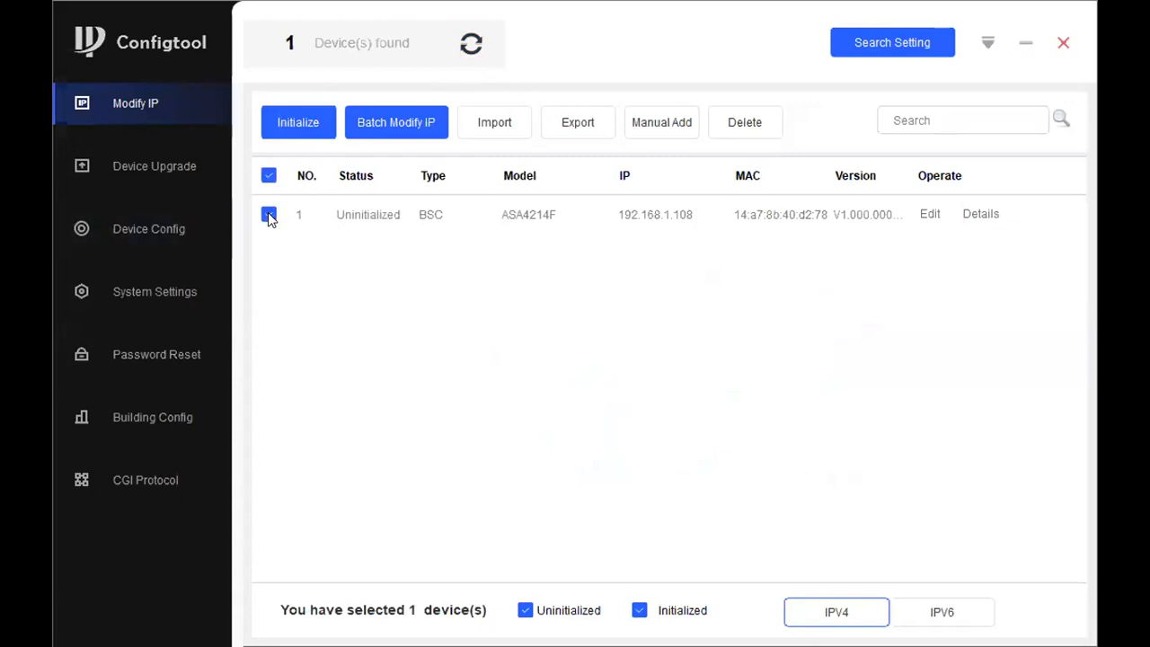
click(300, 124)
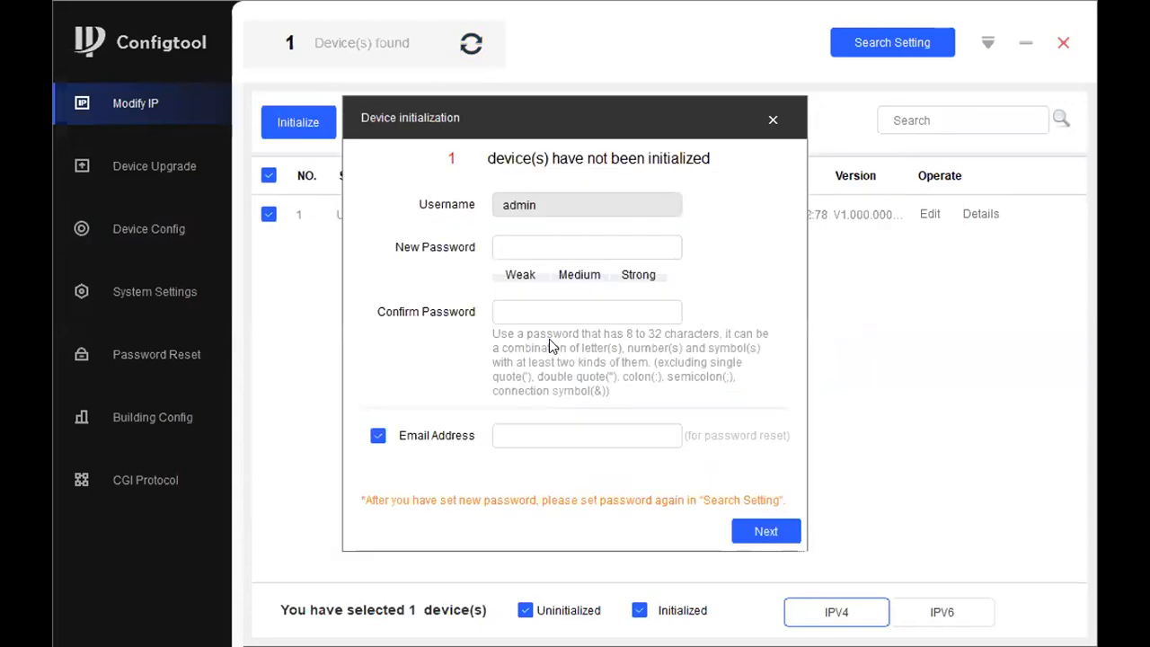
click(569, 241)
text(********)
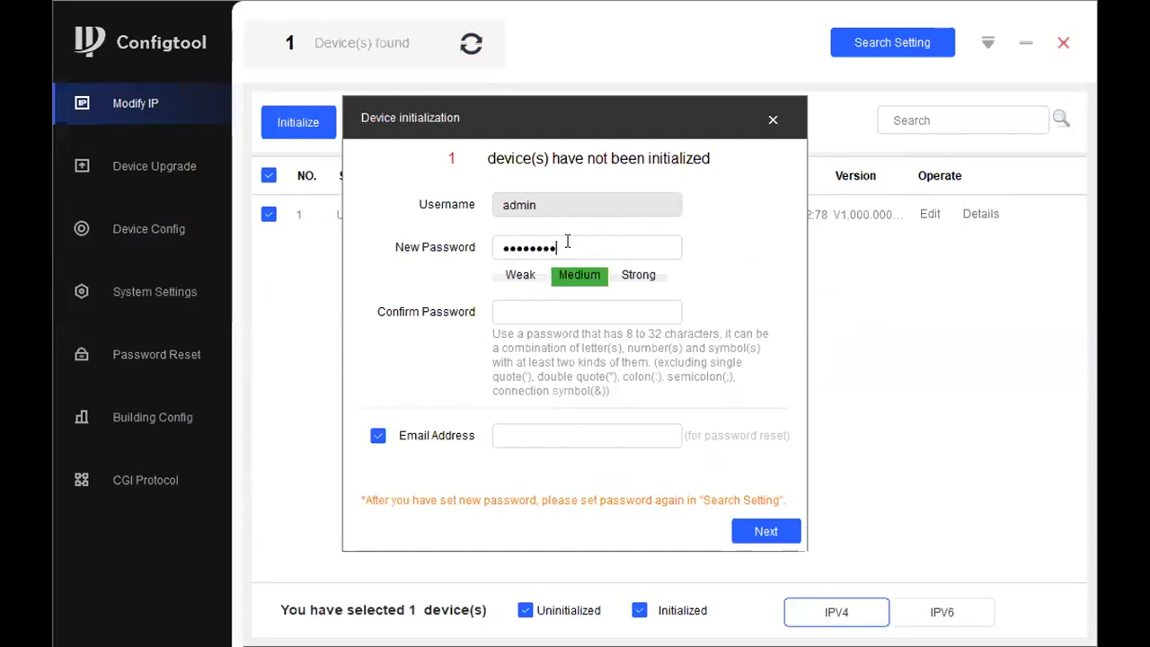
click(523, 312)
text(*********)
click(378, 435)
click(753, 534)
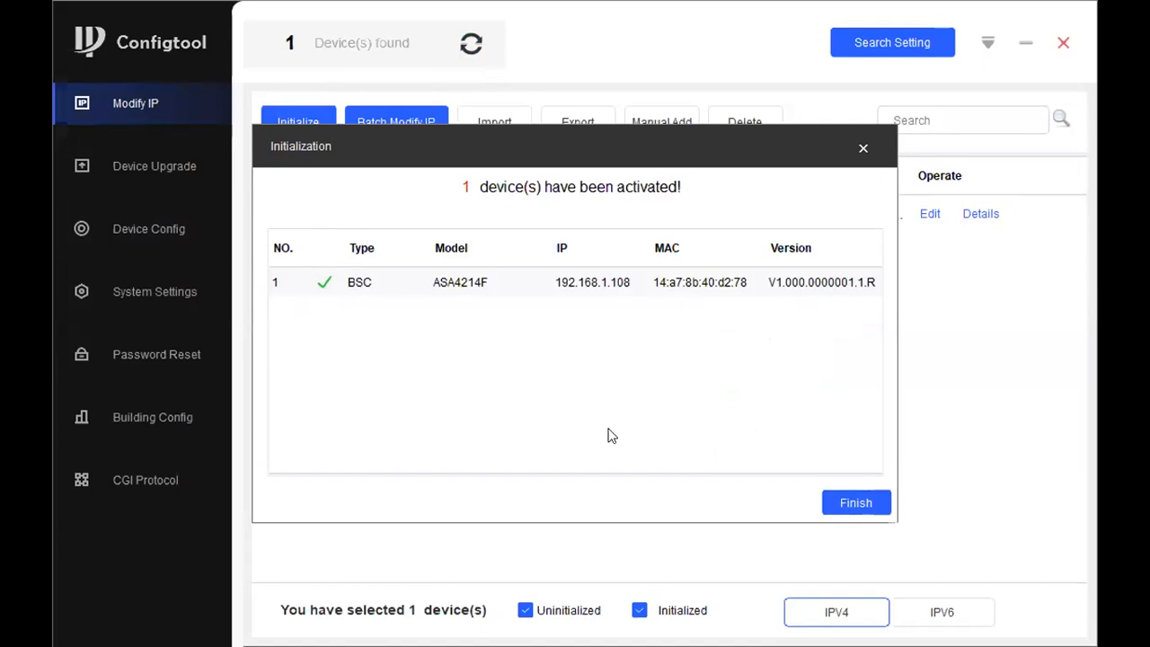
Close the activation result, refresh the device list, and return to the Device Manager slide
click(863, 501)
click(471, 43)
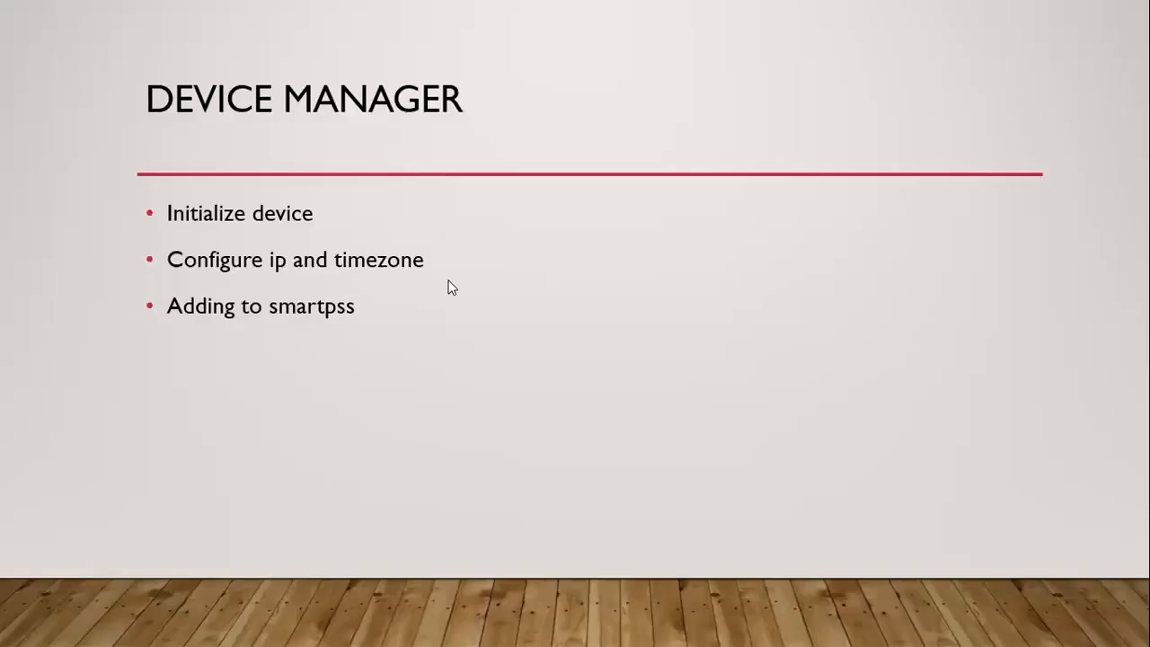
key(Right)
key(Left)
Bring Configtool back in front of the PowerPoint slideshow from the Windows taskbar
key(super)
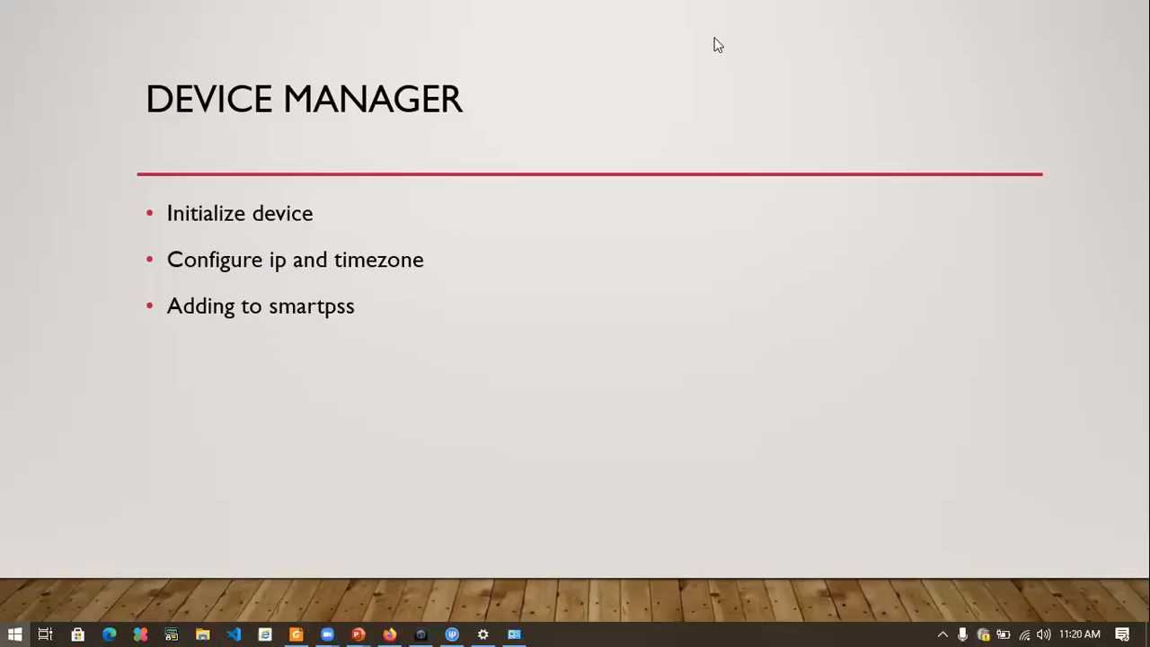
click(450, 598)
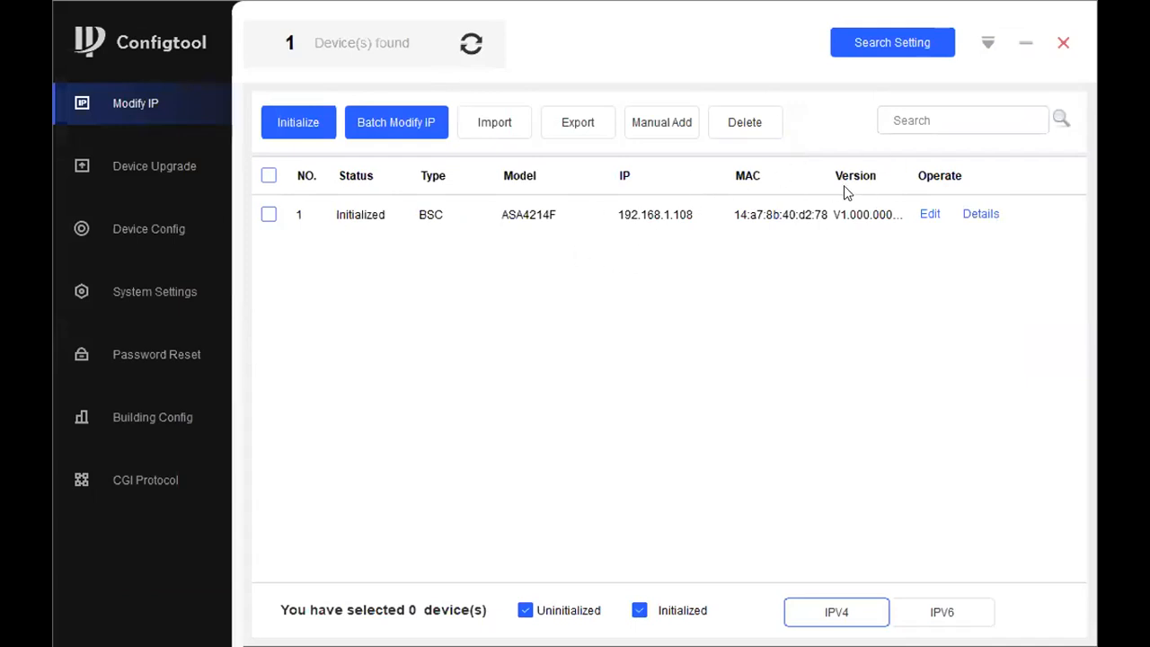
Replace the login password in Configtool's Search Setting and save it
click(935, 216)
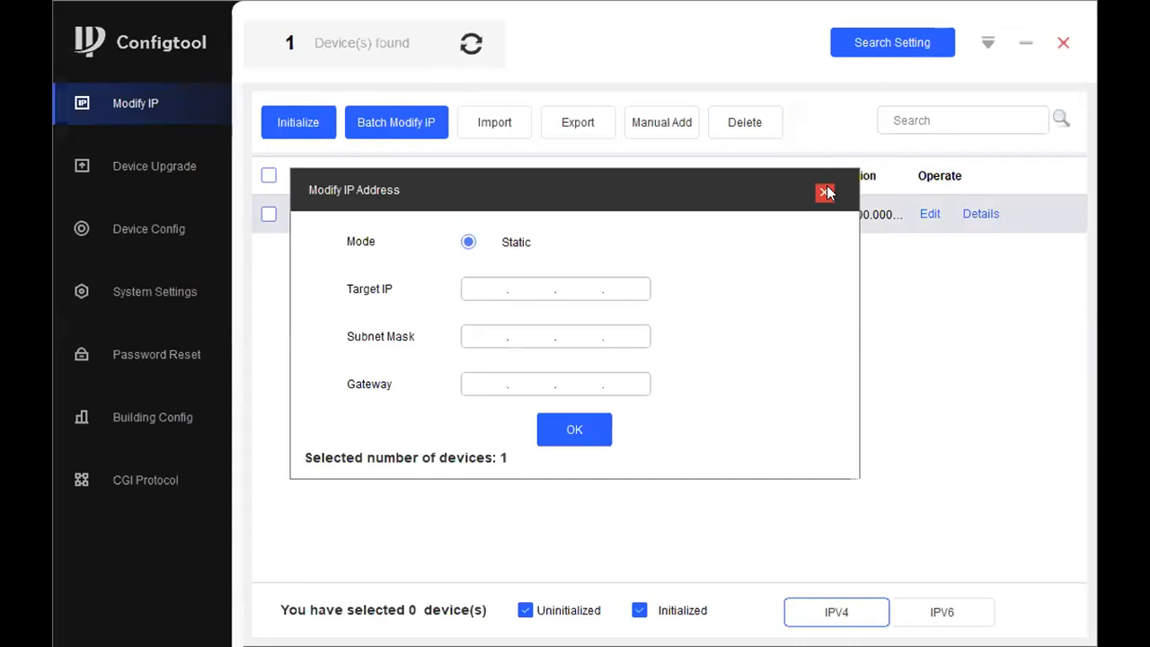
click(909, 36)
drag(721, 355, 656, 363)
text(••••••••)
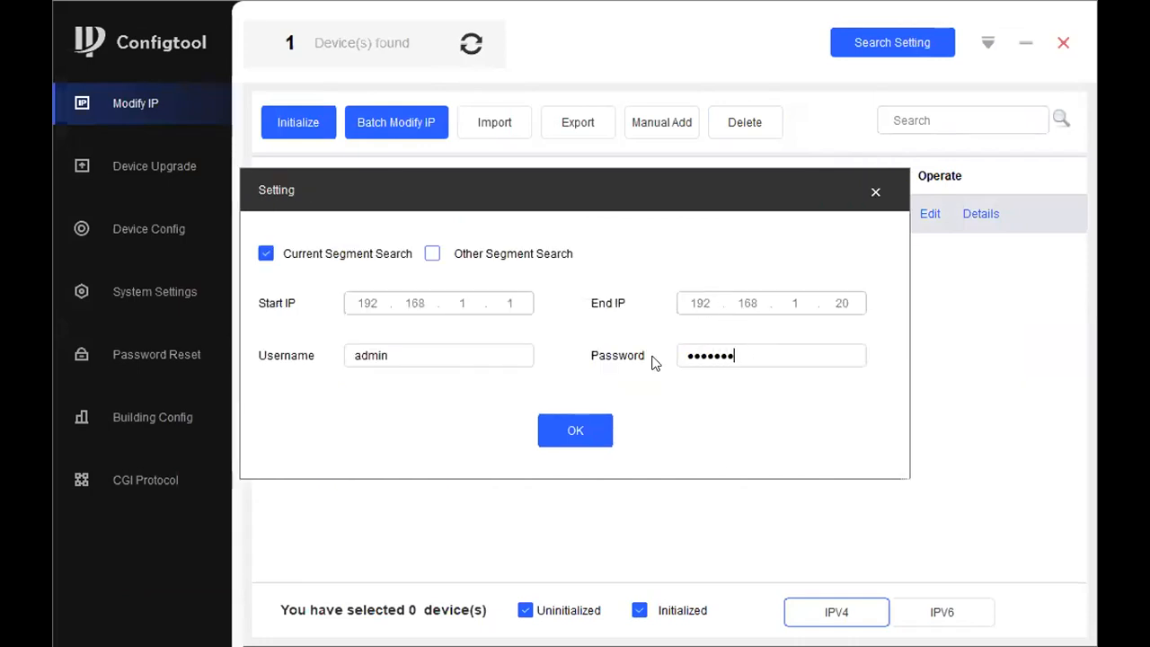
click(585, 428)
Give the controller static IP 192.168.1.15, mask 255.255.255.0, gateway 192.168.1.1, then rescan to confirm
click(929, 214)
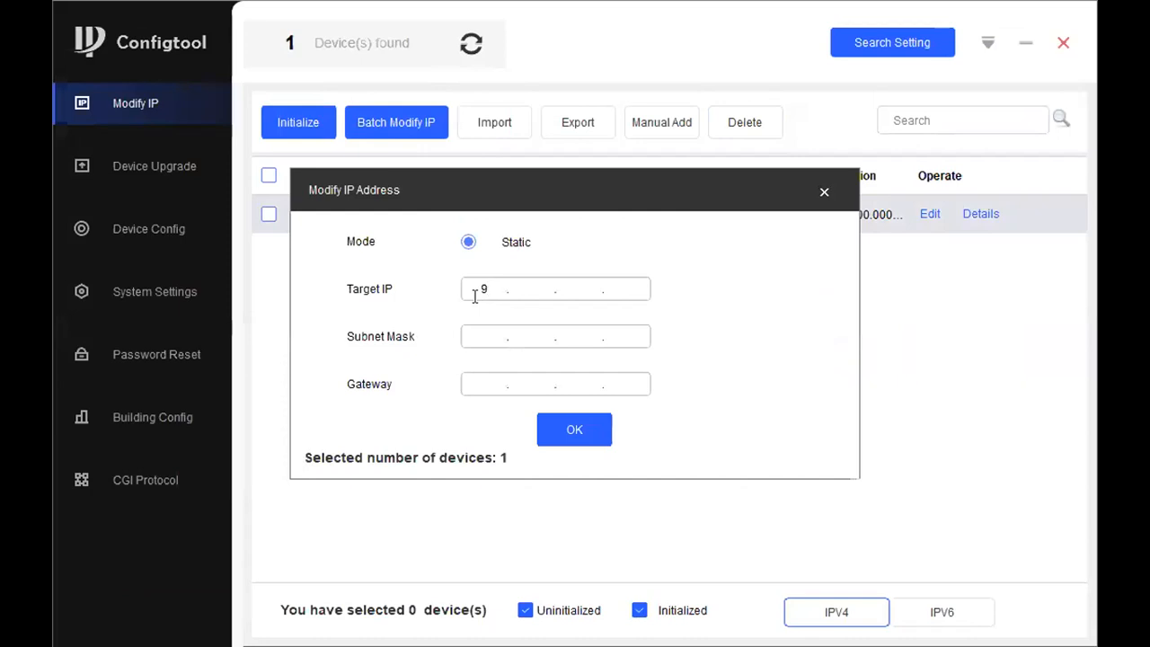
text(192.168.1.15)
click(476, 334)
text(255.255.255.0)
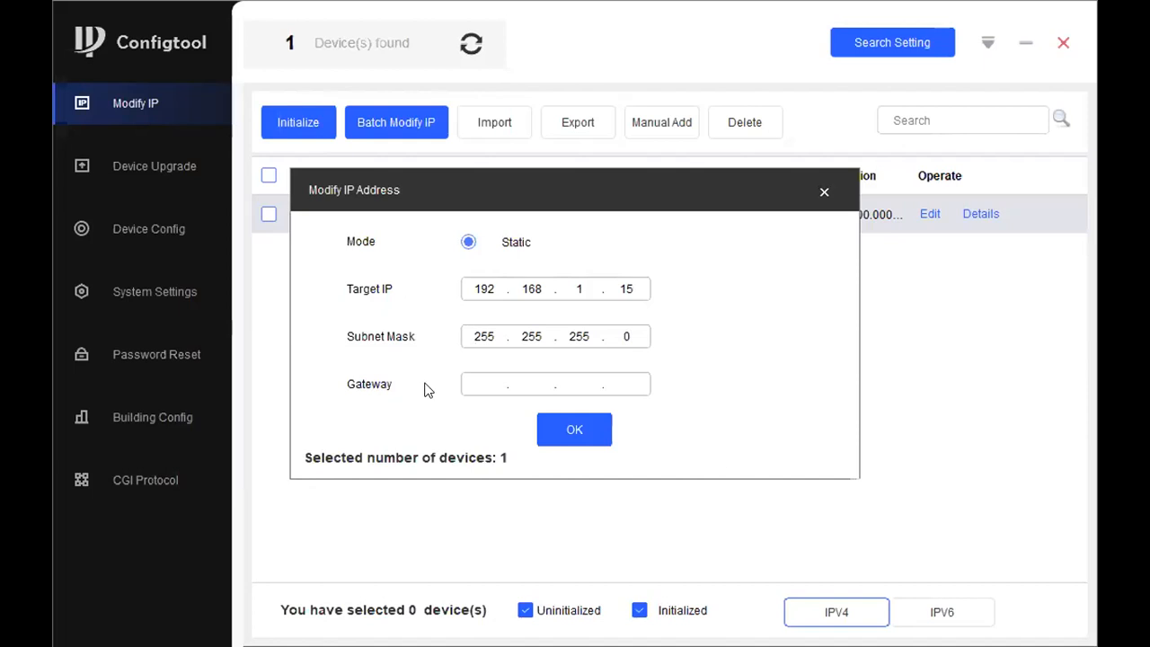
click(481, 377)
text(192.168.1.1)
click(580, 429)
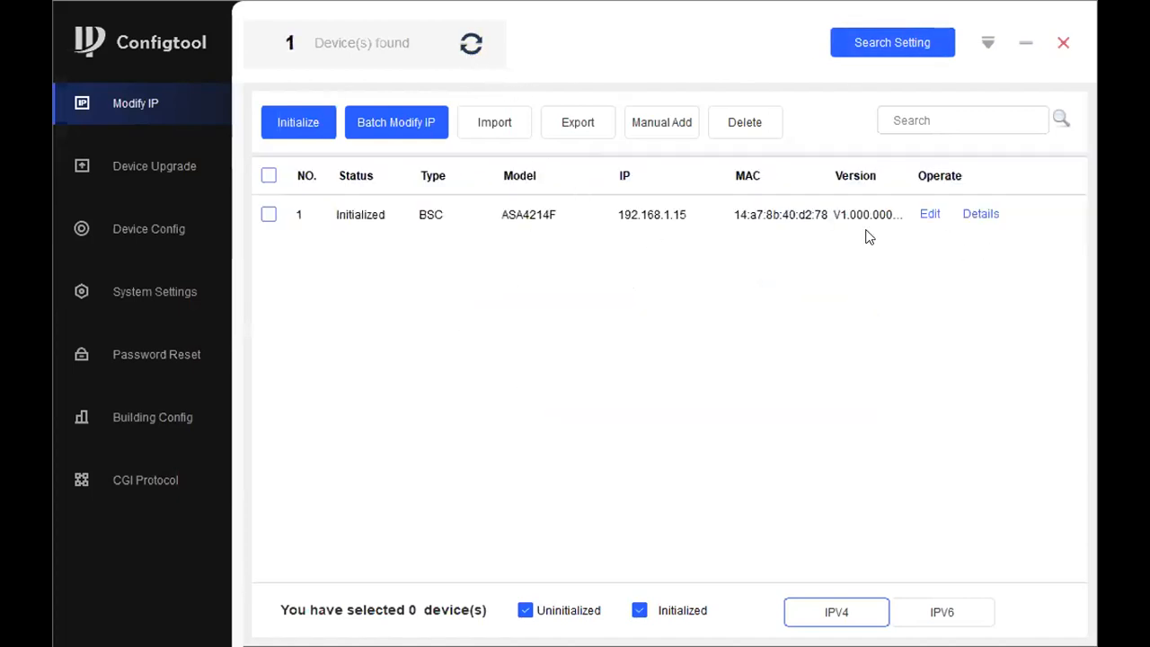
click(474, 46)
click(140, 229)
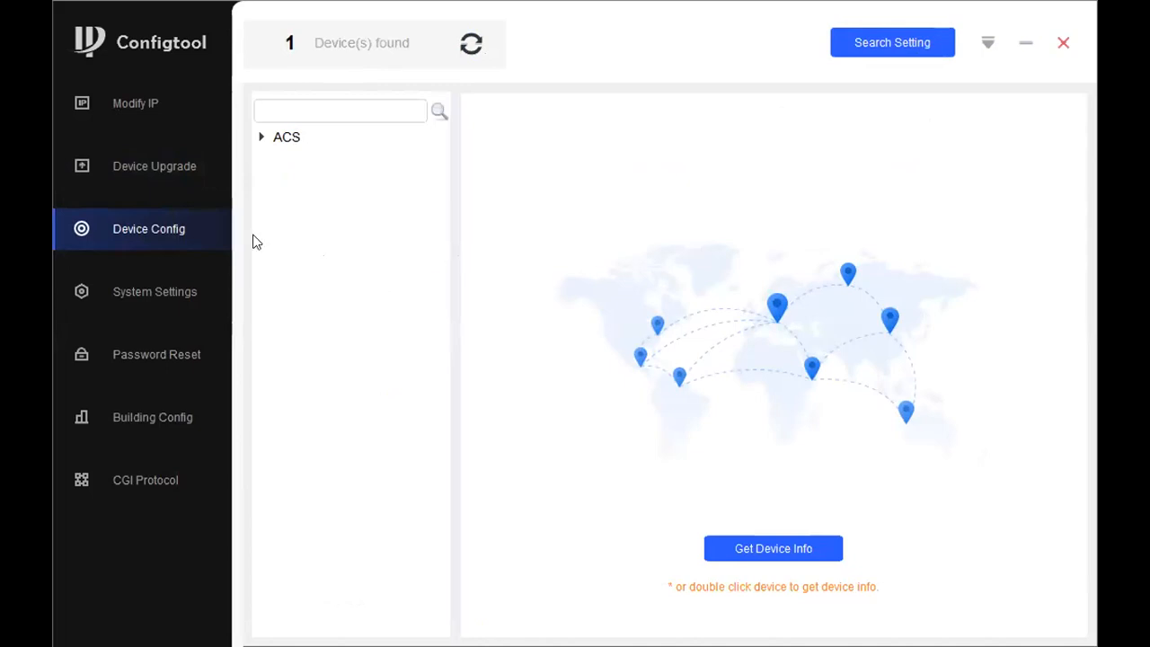
For the controller at 192.168.1.15, sync its clock with the PC and enable NTP synchronisation
click(133, 305)
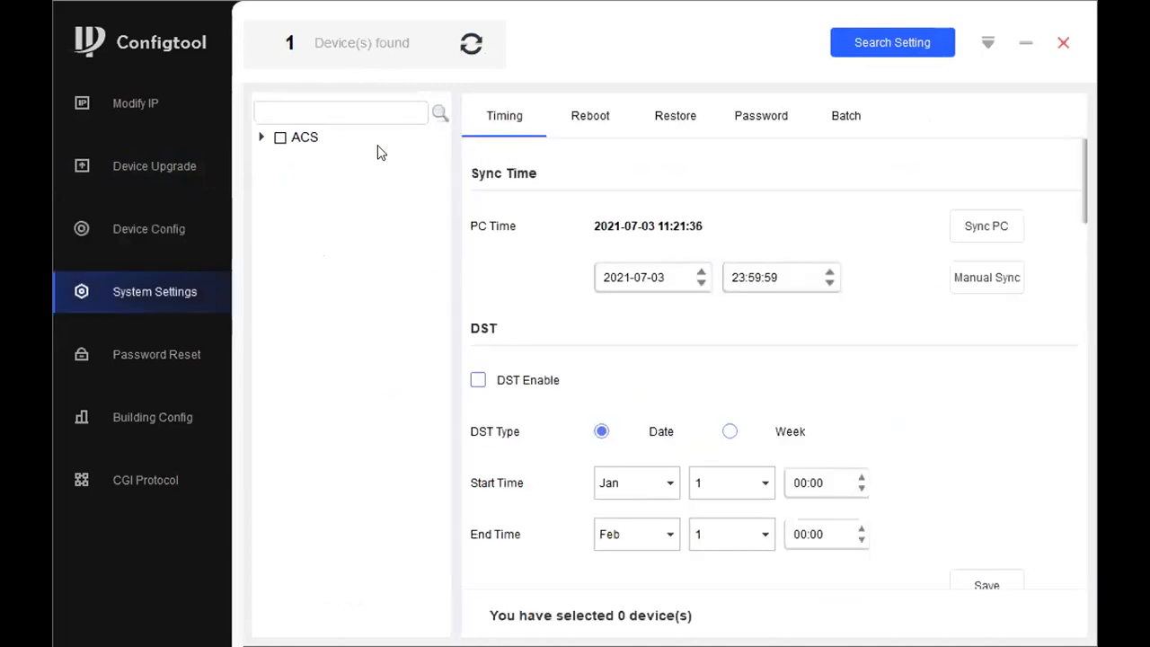
click(260, 136)
click(299, 153)
click(1004, 227)
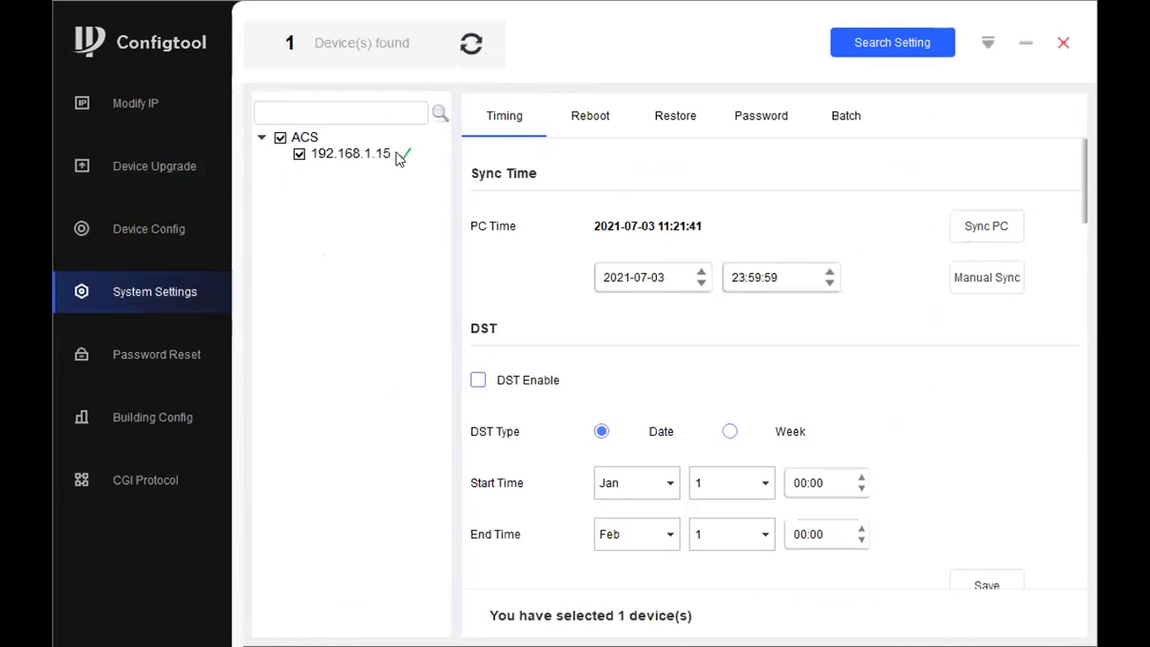
scroll(745, 467, down, 8)
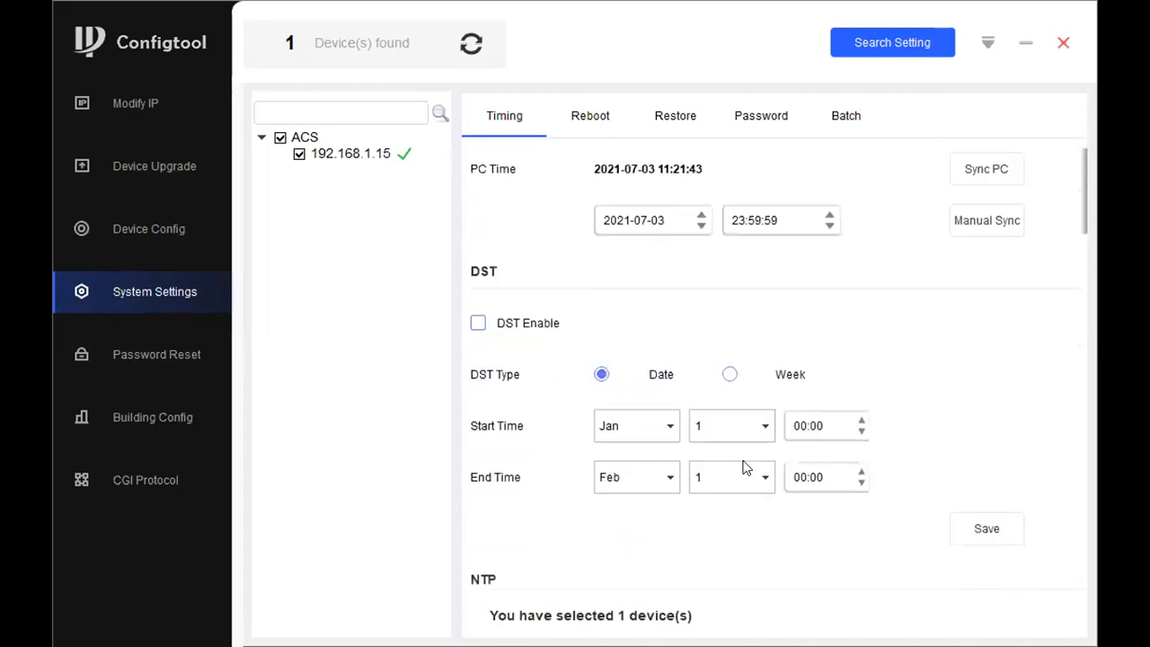
scroll(629, 256, up, 3)
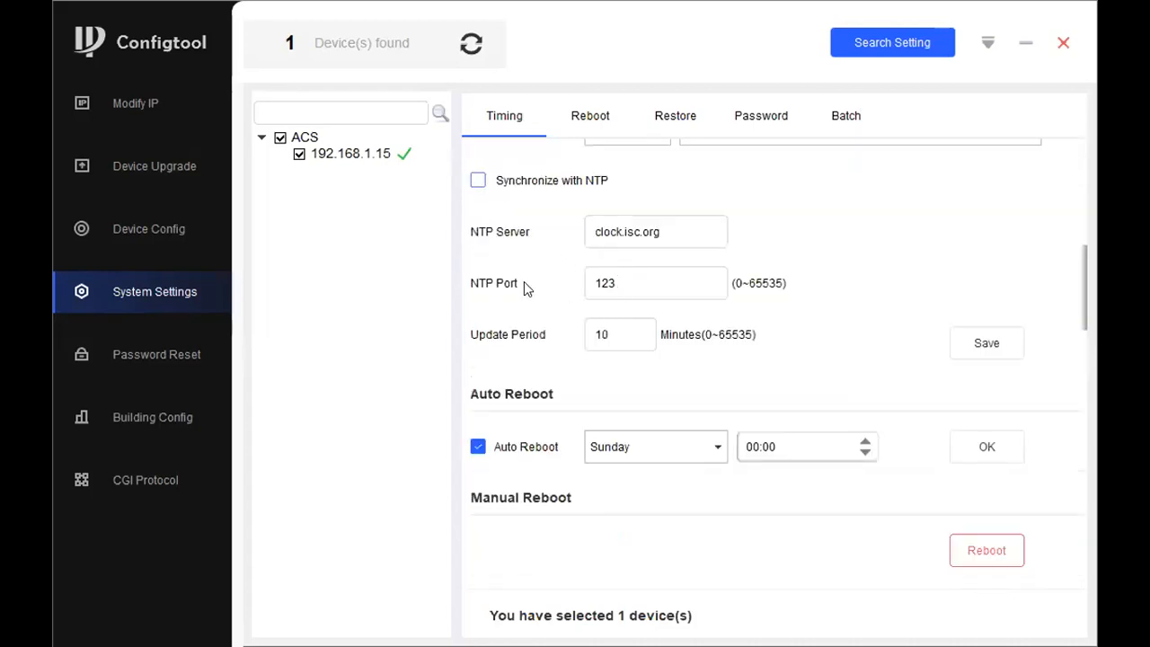
click(477, 181)
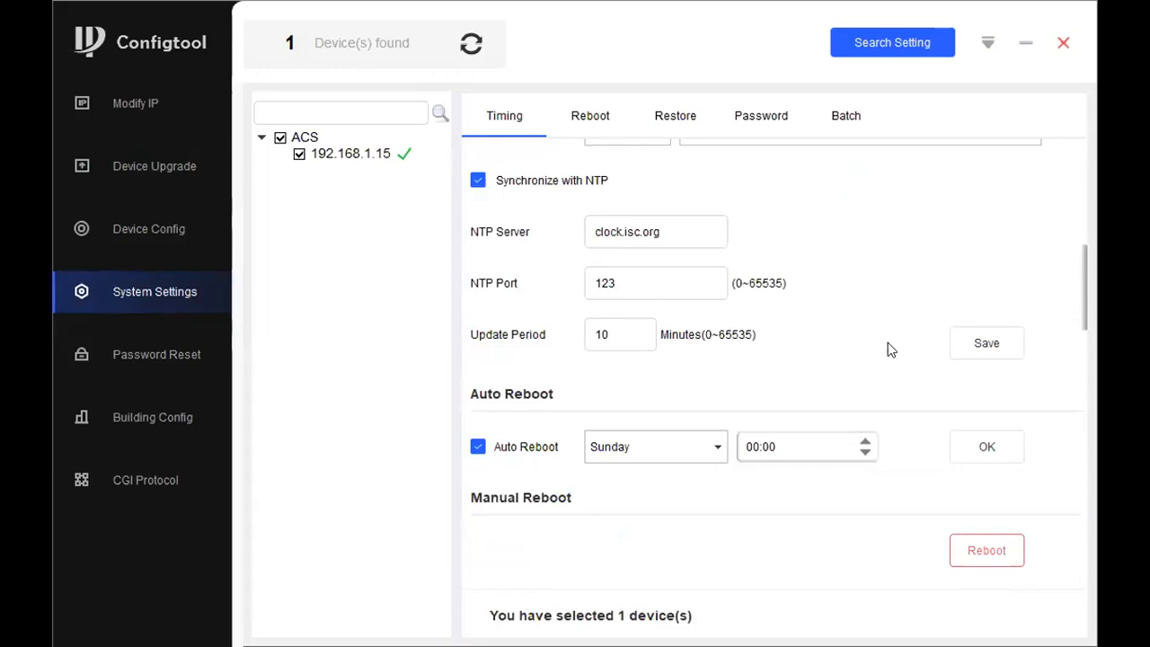
click(987, 344)
scroll(691, 306, up, 5)
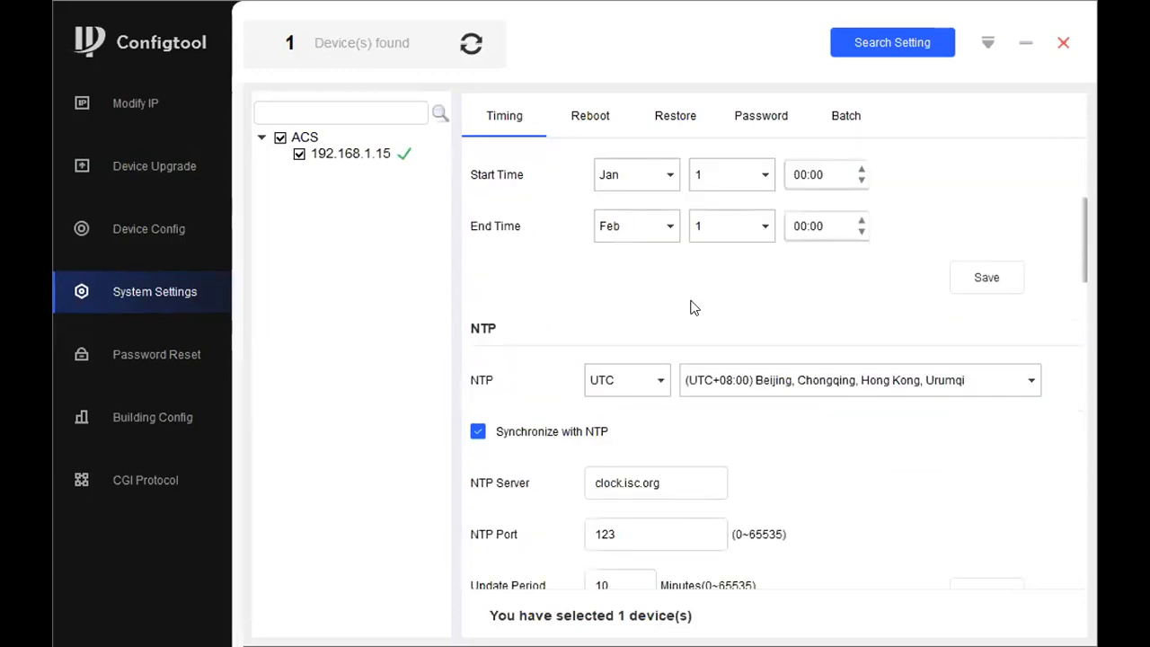
scroll(687, 301, down, 5)
Change the time standard from UTC to GMT, choose the GMT offset, and save the timezone
click(626, 380)
click(615, 405)
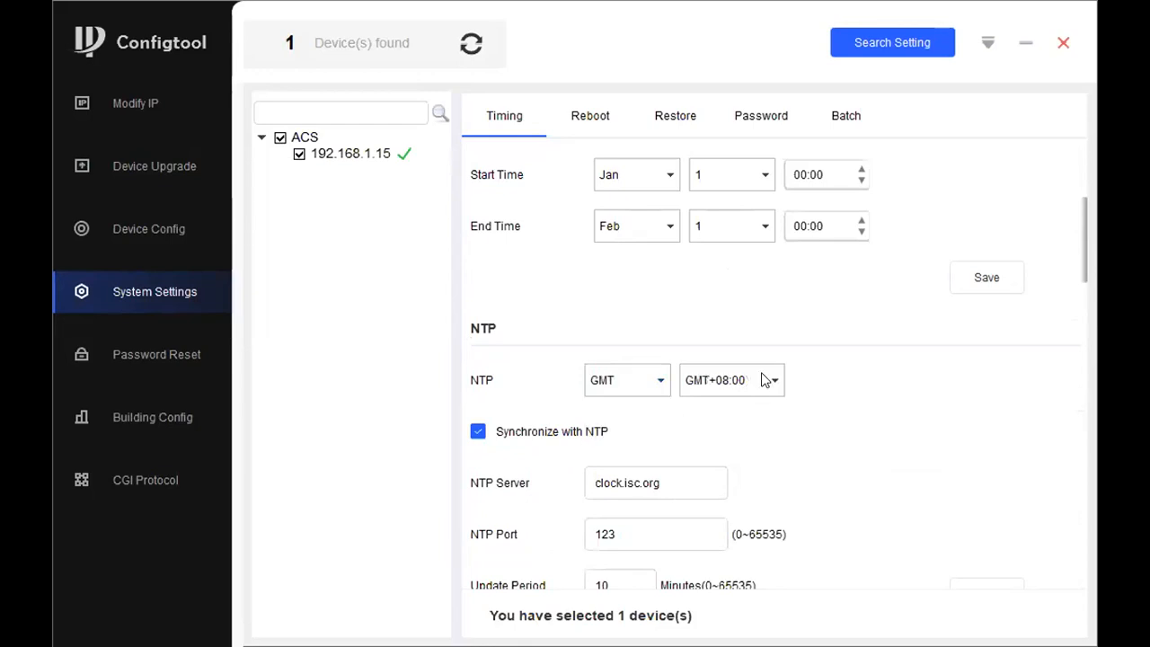
click(729, 380)
scroll(730, 420, up, 1)
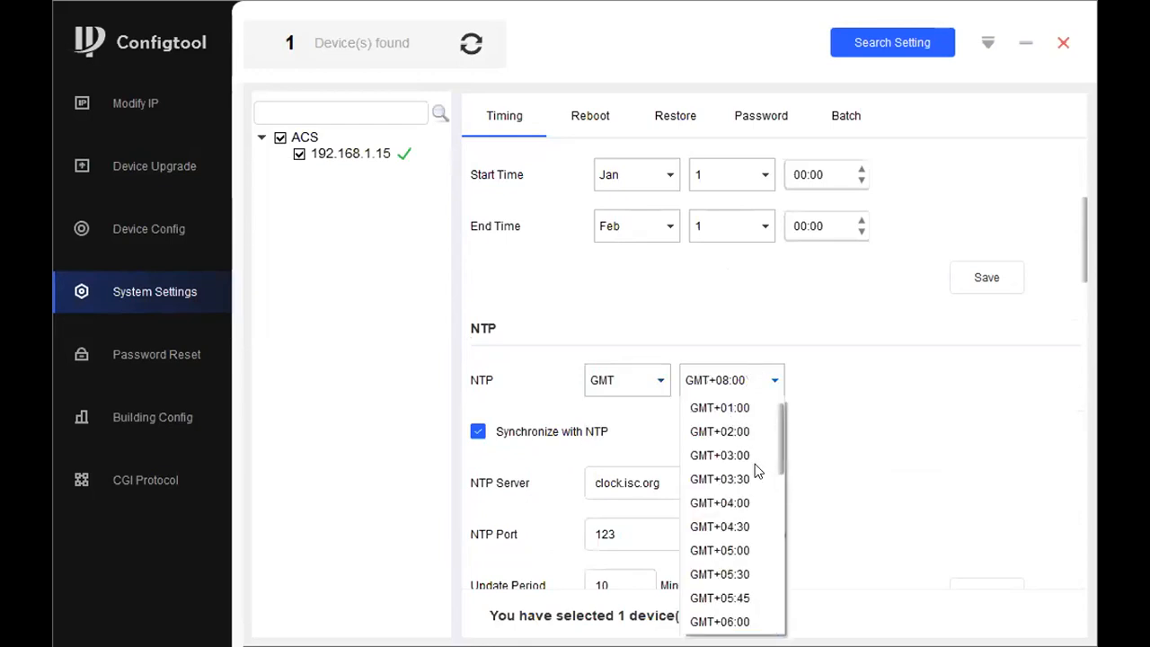
click(719, 455)
scroll(960, 423, down, 3)
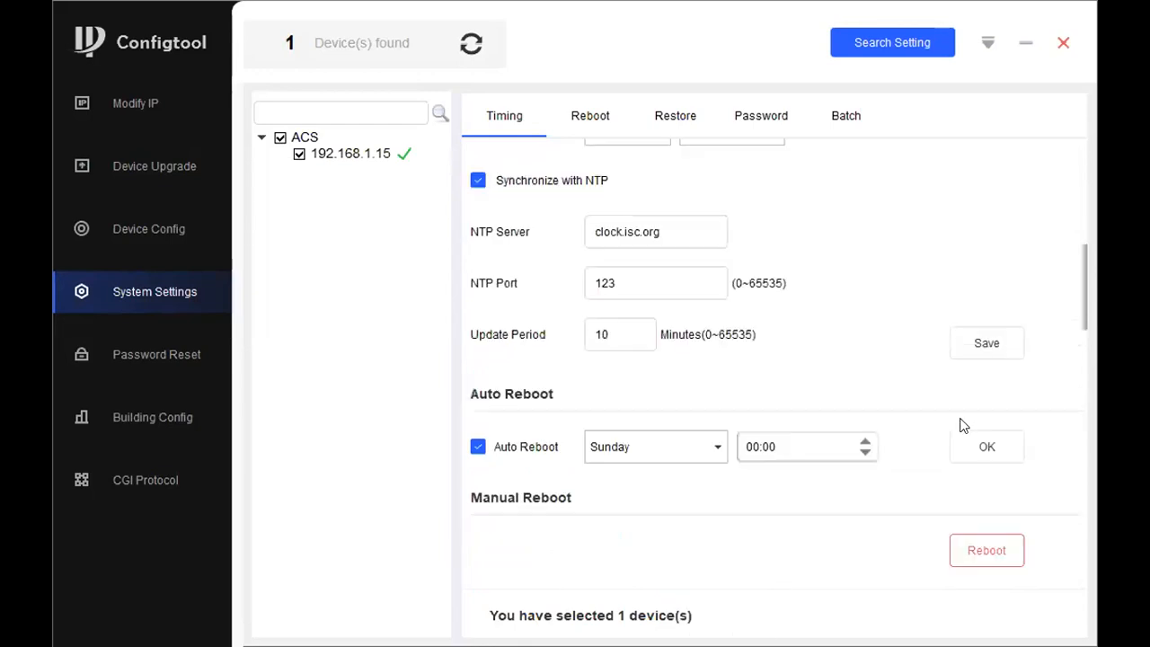
click(979, 346)
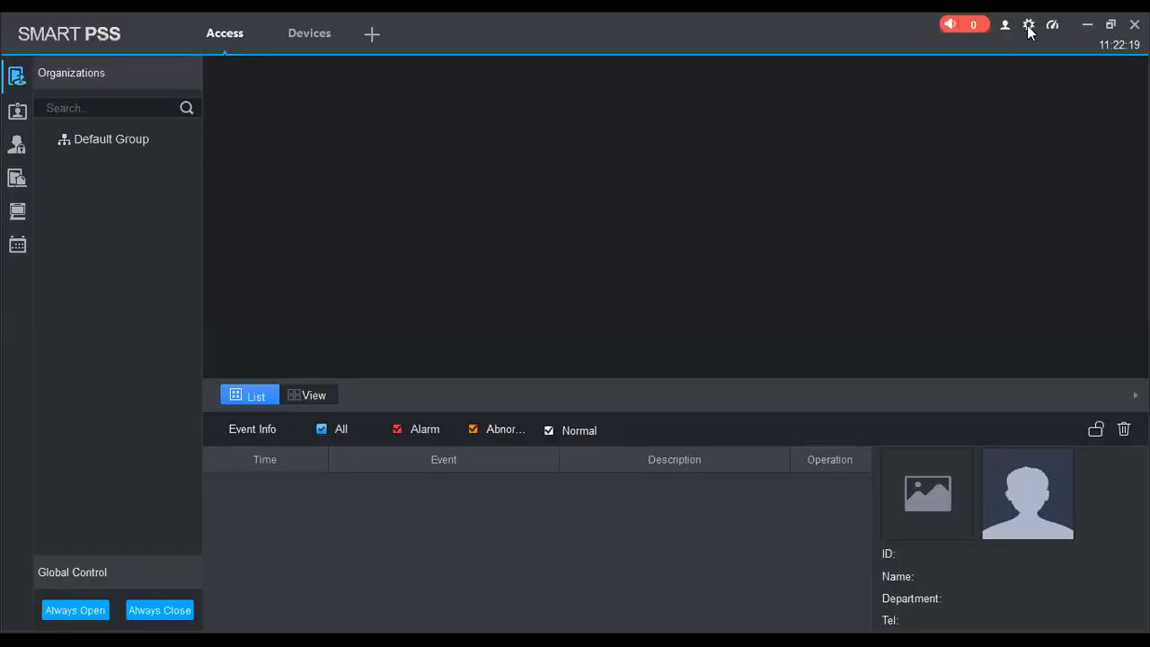
Check the SmartPSS version under About, then close the Access and Devices pages
click(1006, 24)
click(1005, 127)
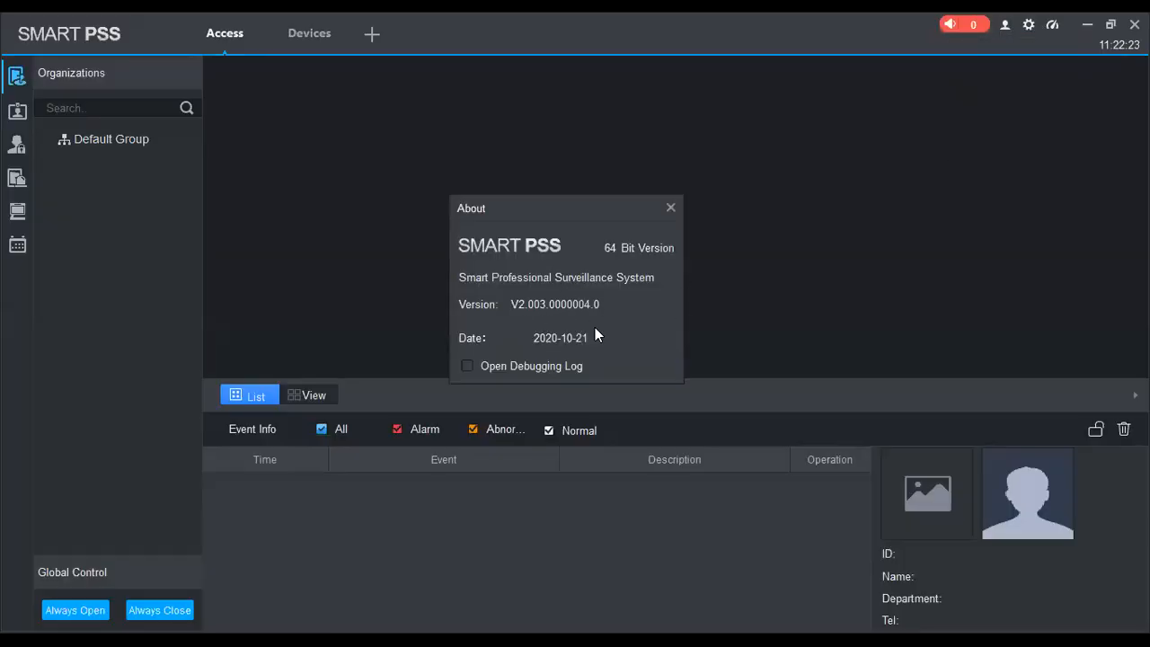
click(669, 210)
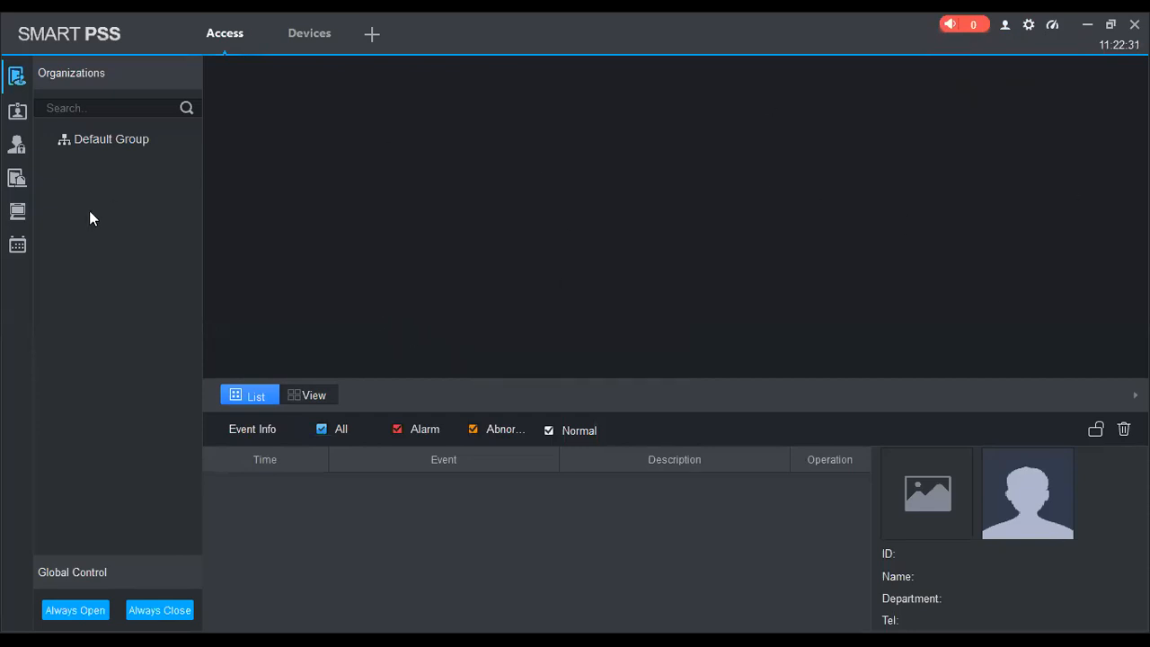
click(259, 19)
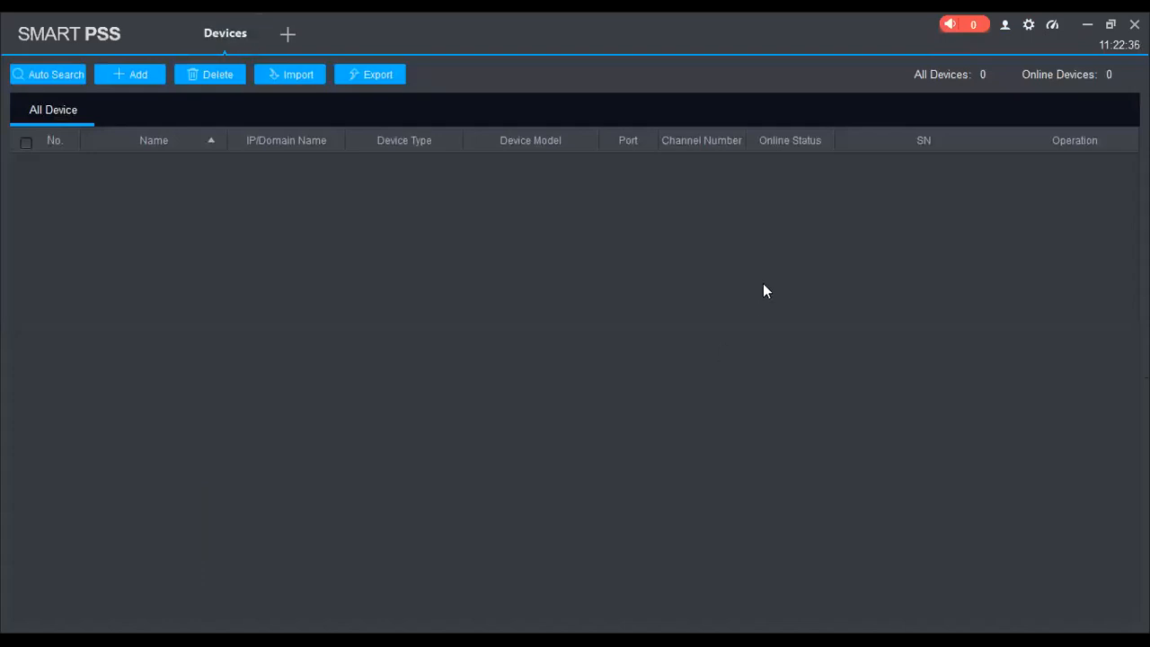
click(260, 18)
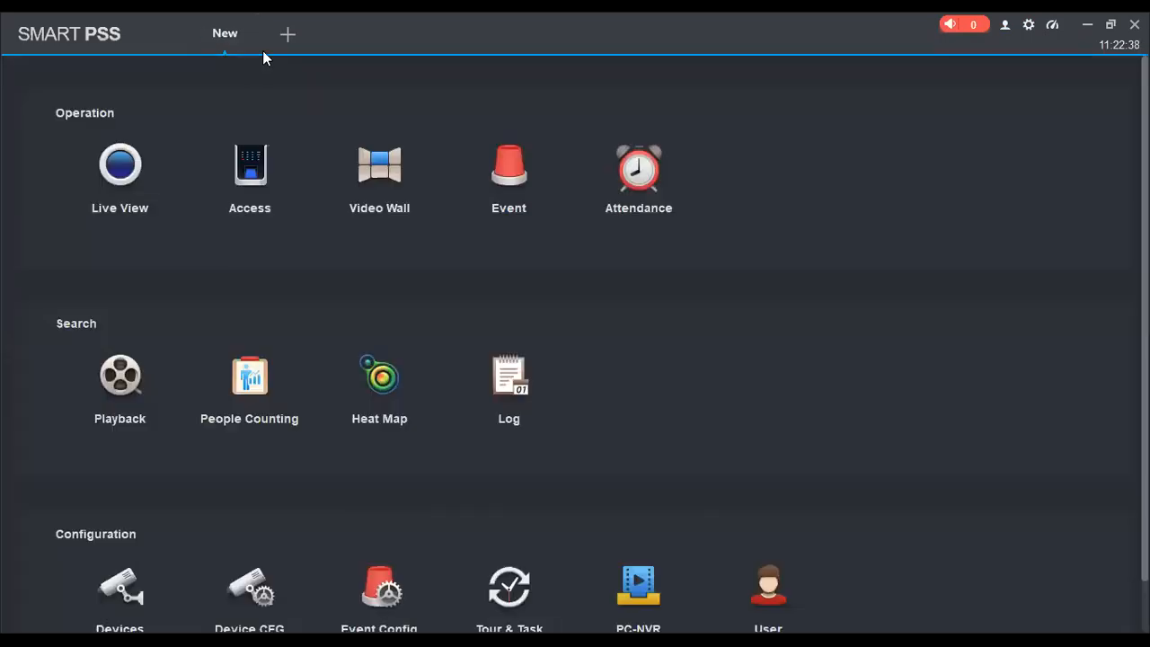
Auto-search the network and add the controller at 192.168.1.15 using its admin login credentials
click(110, 587)
click(69, 75)
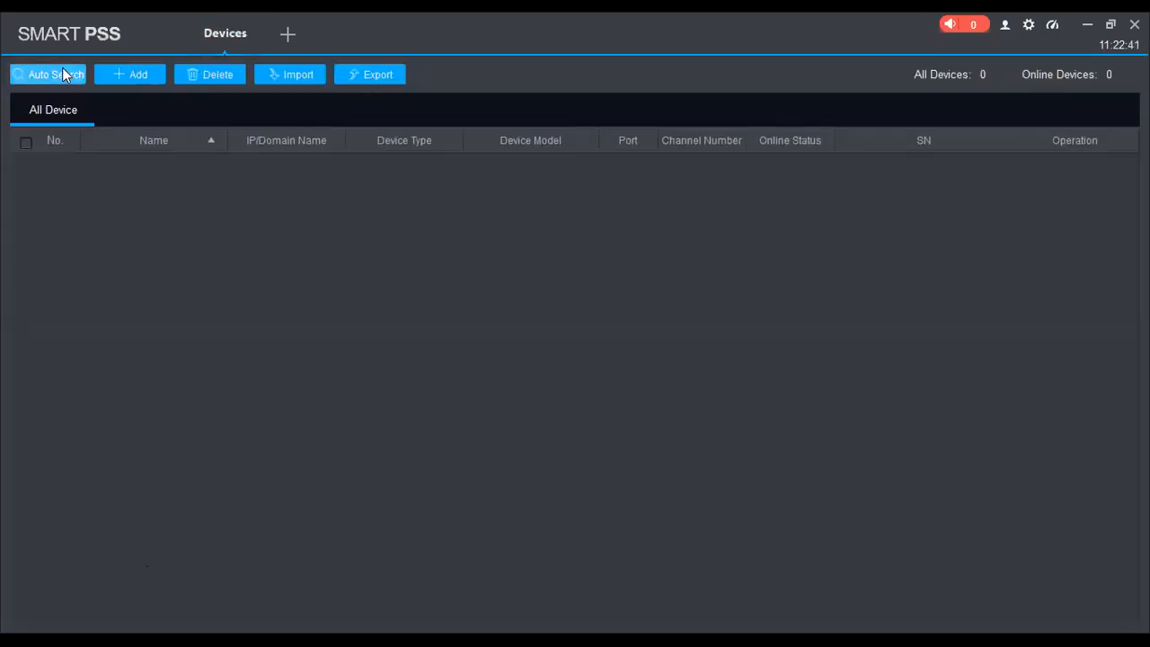
click(280, 232)
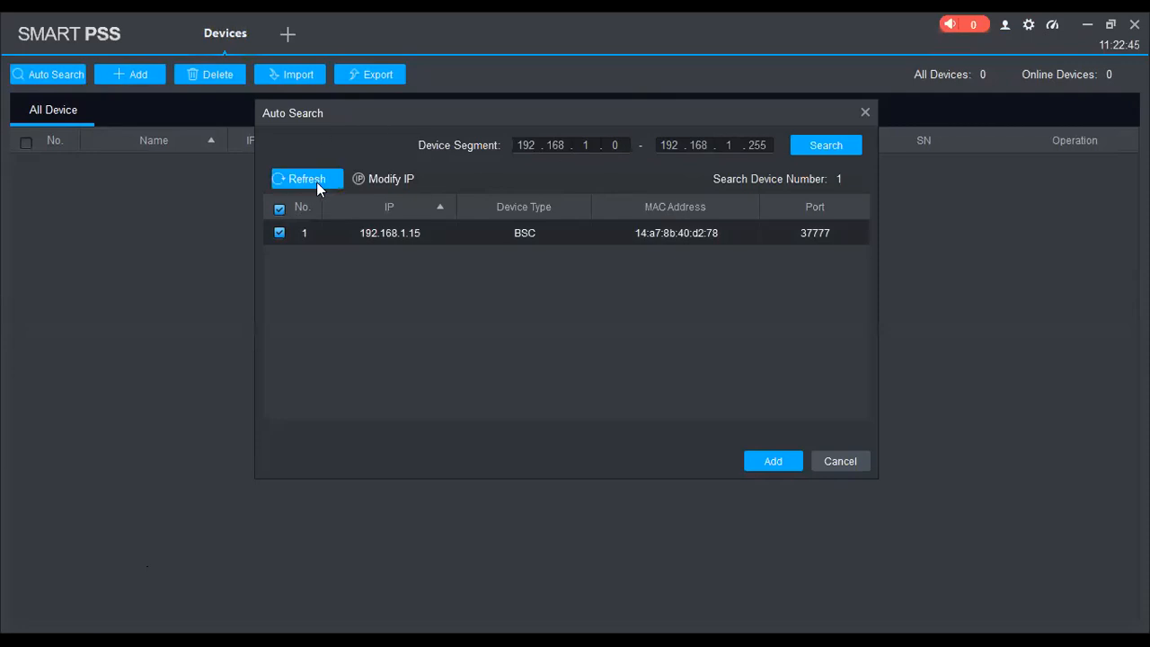
click(768, 460)
click(575, 306)
text(admin)
key(Tab)
text(admin123)
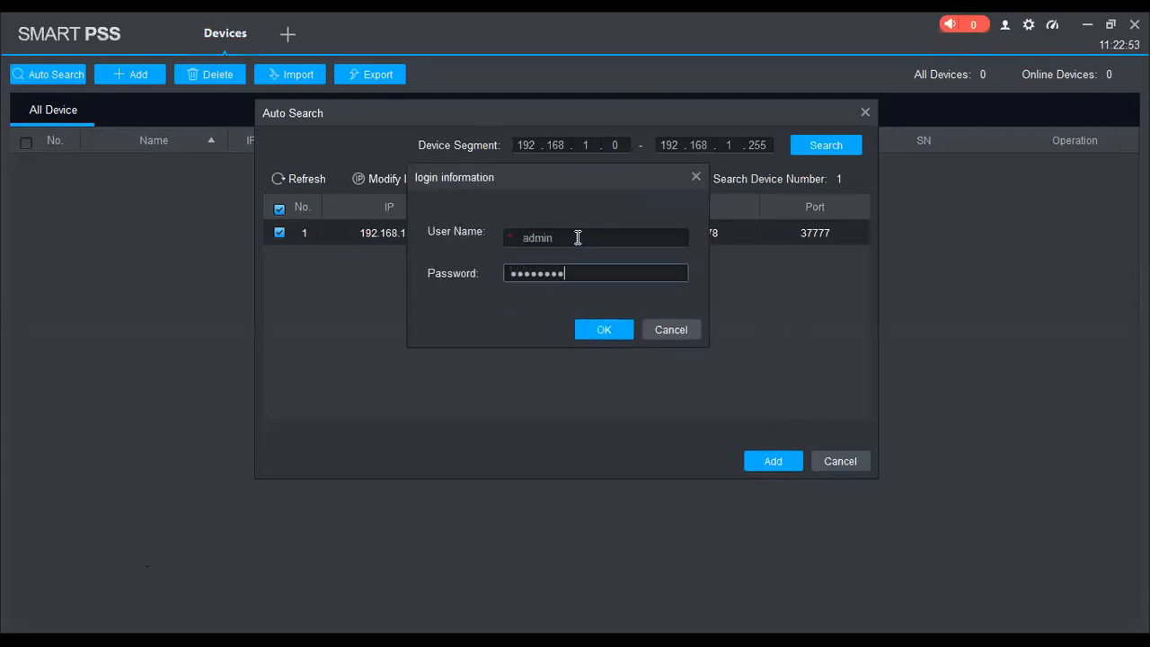
click(601, 329)
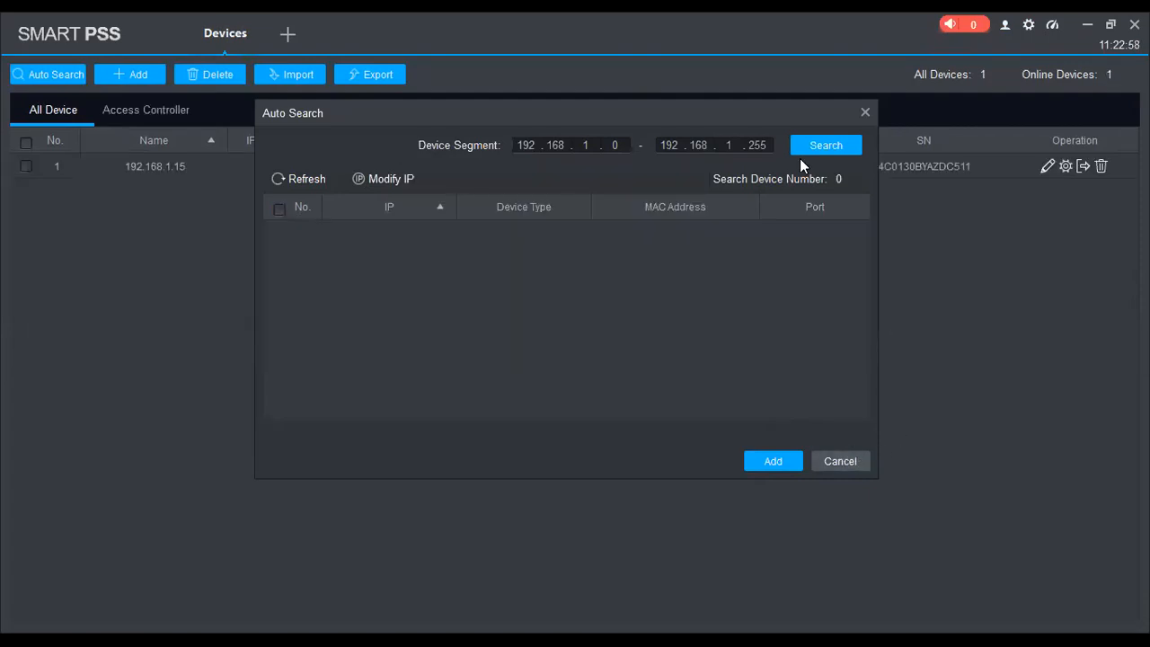
click(865, 113)
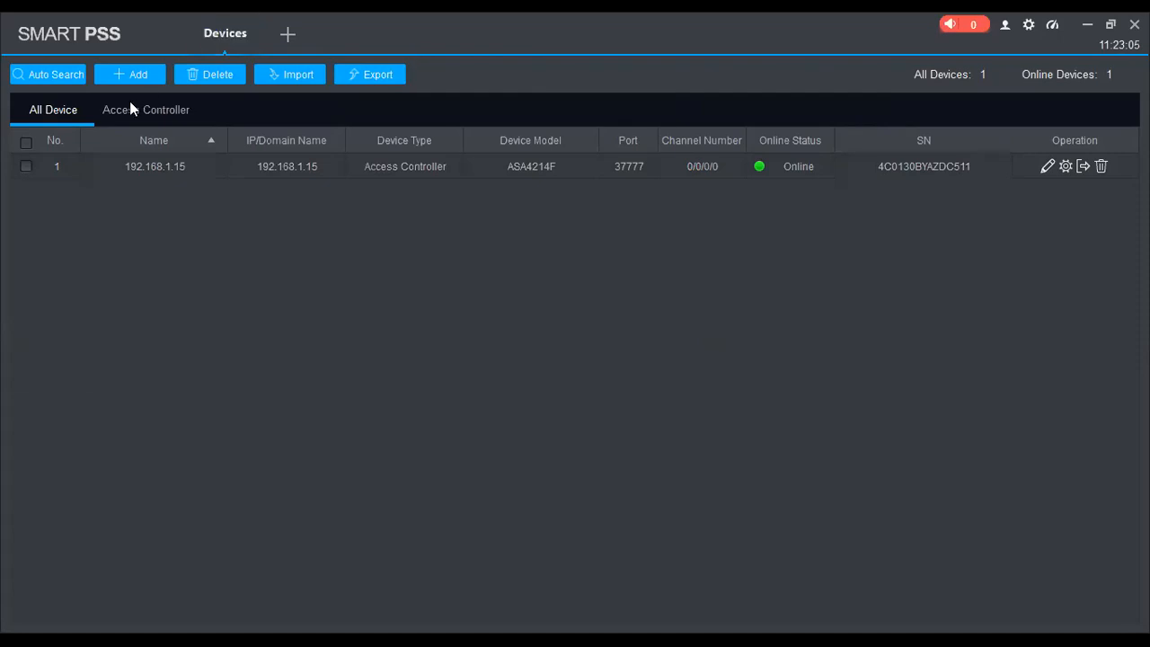
In Manual Add, switch the adding method from IP/Domain to SN (For Device Support P2P)
click(130, 75)
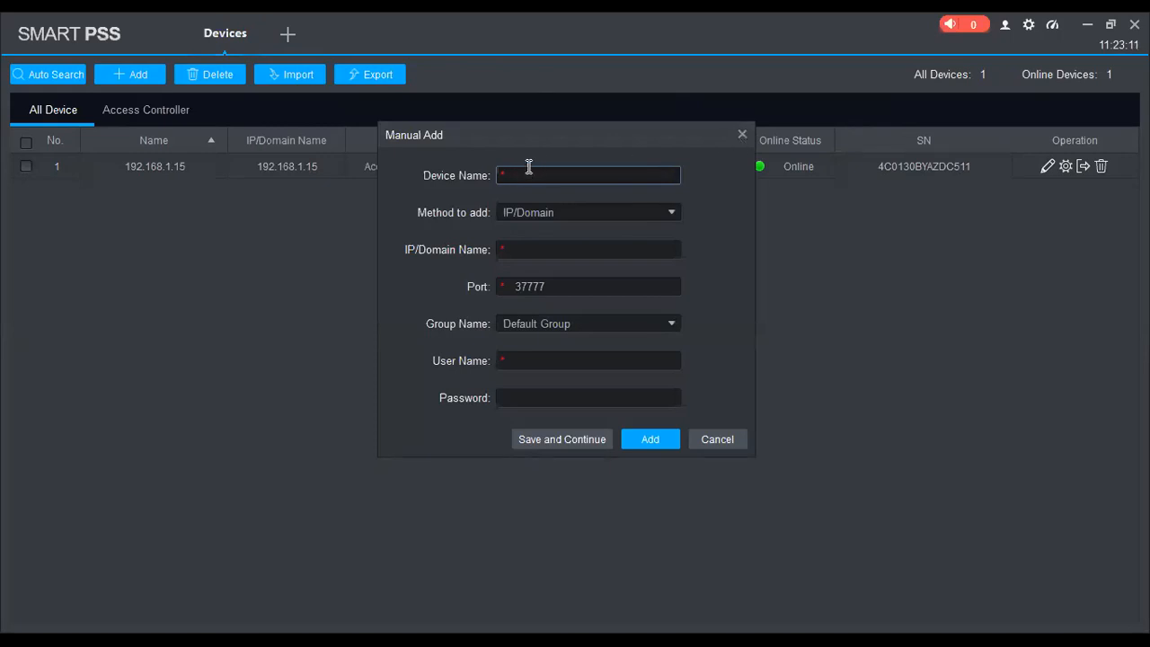
click(543, 249)
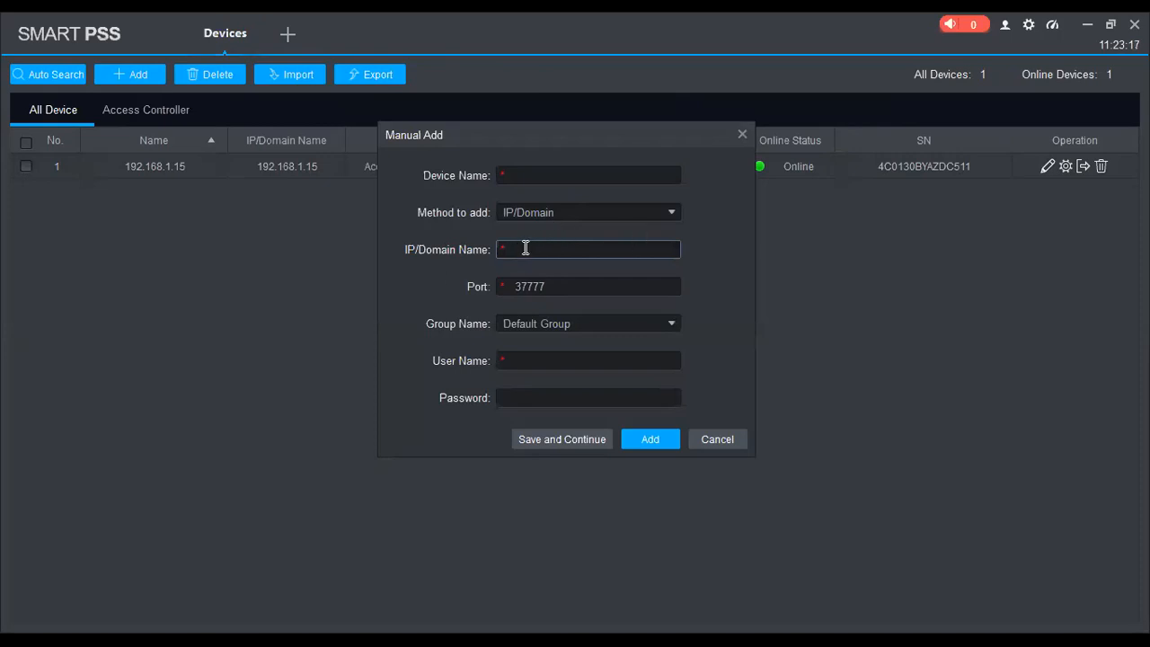
click(552, 358)
click(561, 393)
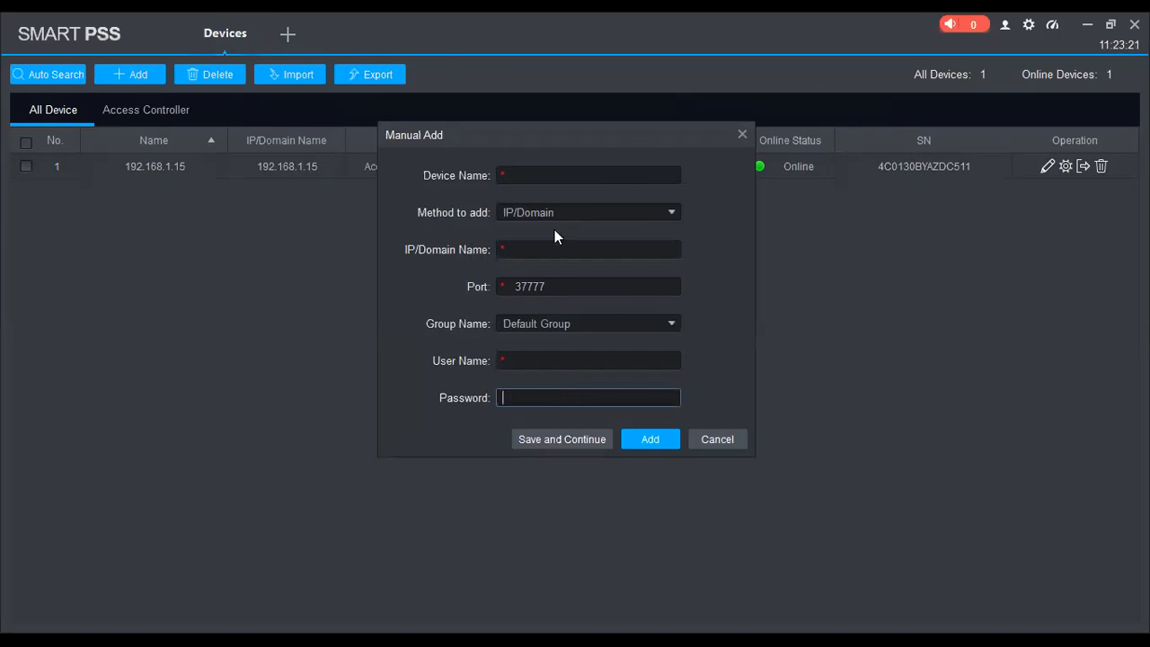
click(578, 212)
click(559, 251)
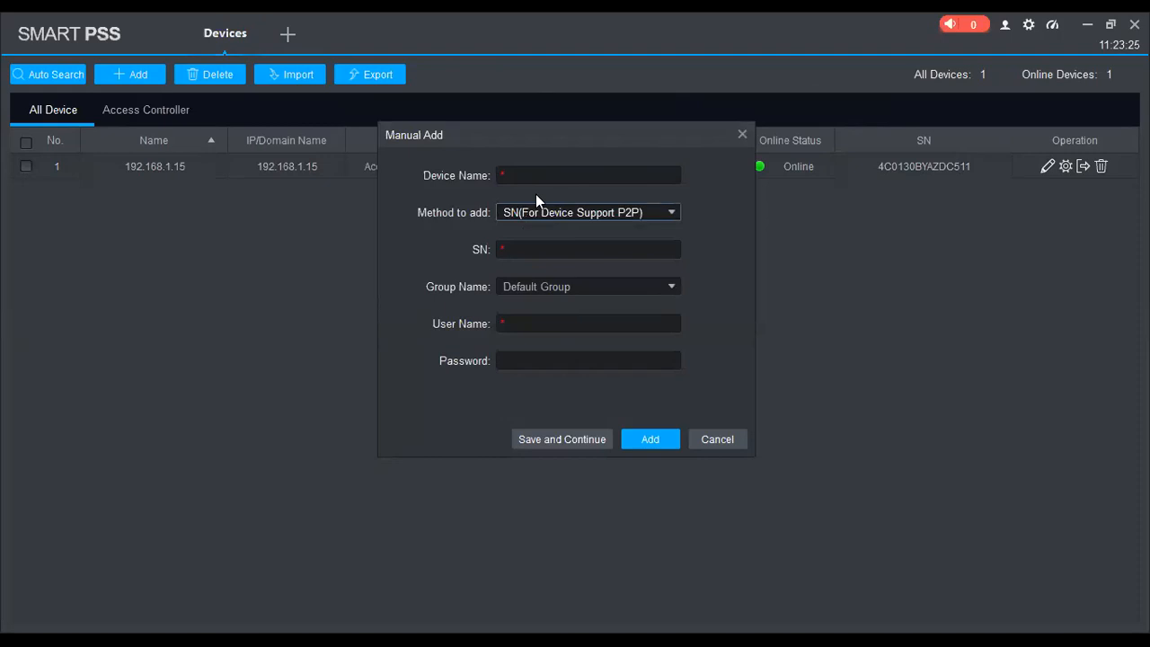
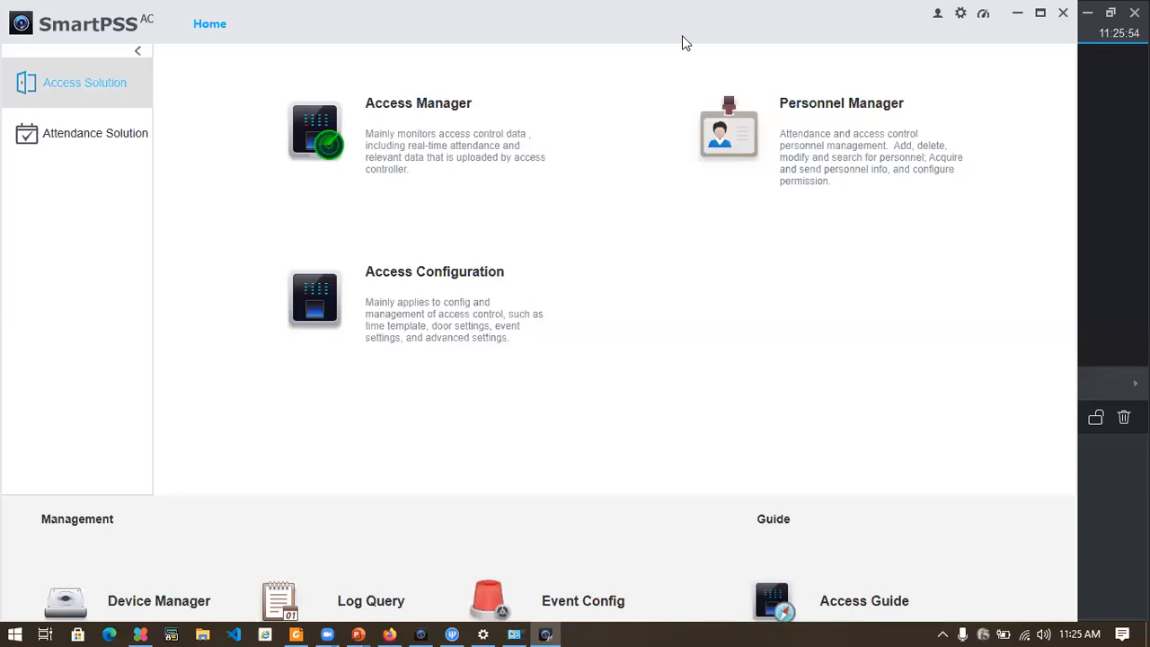
Bring up the Windows Start menu over the SmartPSS AC Home page
key(super)
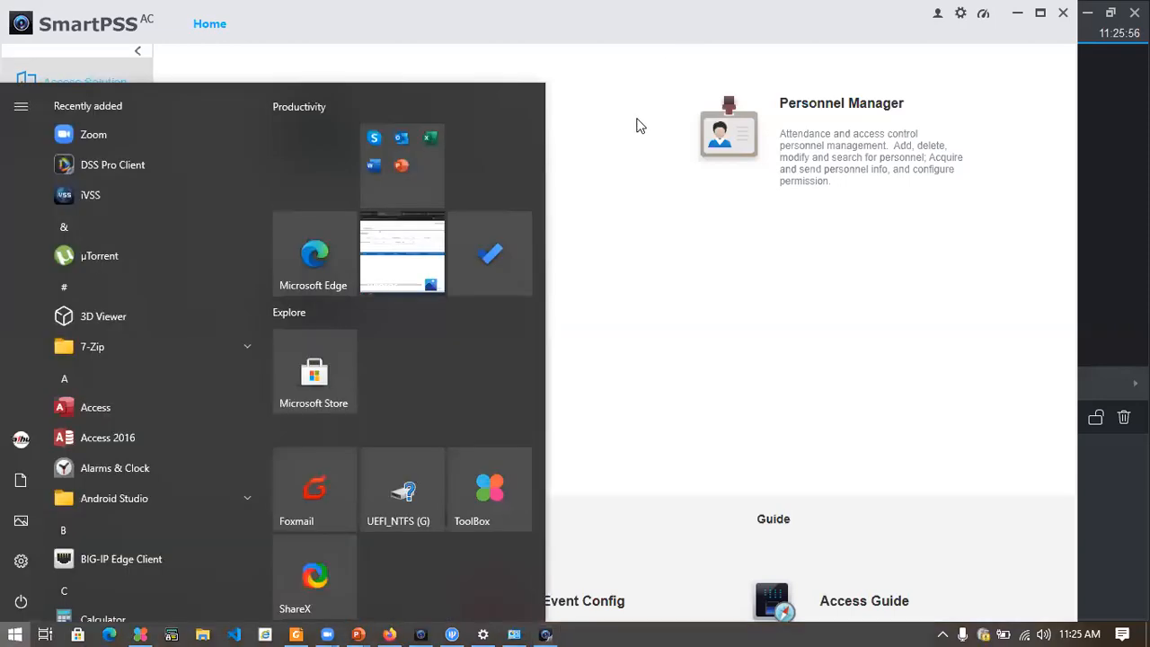
Rename the Default Group organization to 'demo organization'
click(421, 633)
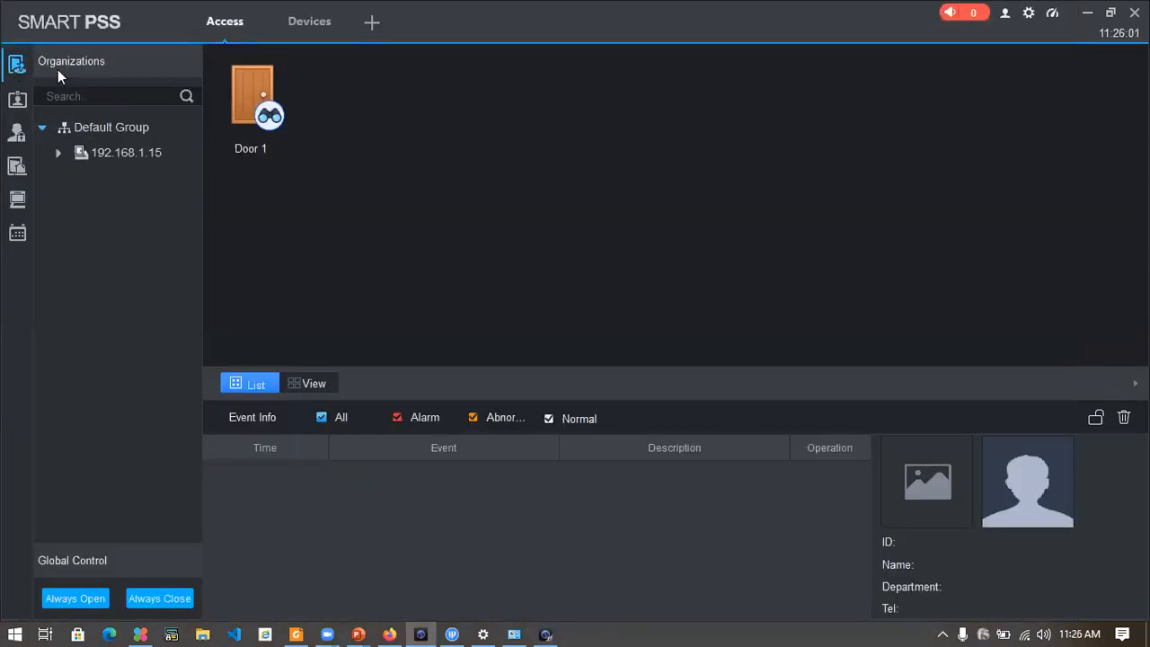
right_click(92, 127)
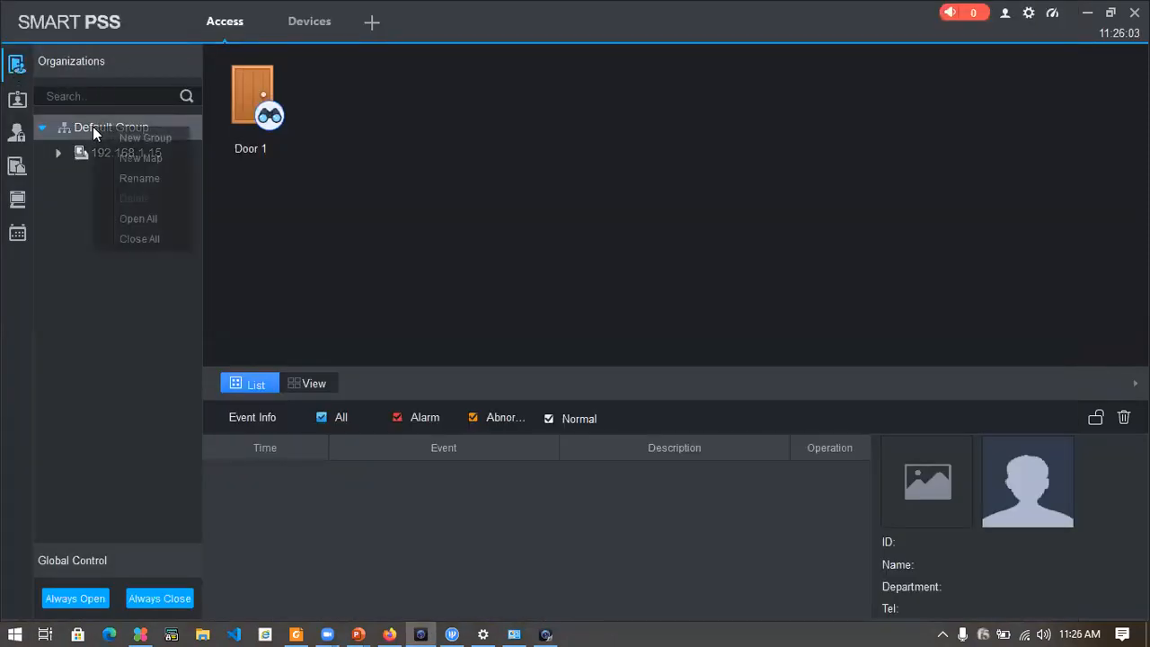
click(142, 177)
mouse_move(225, 126)
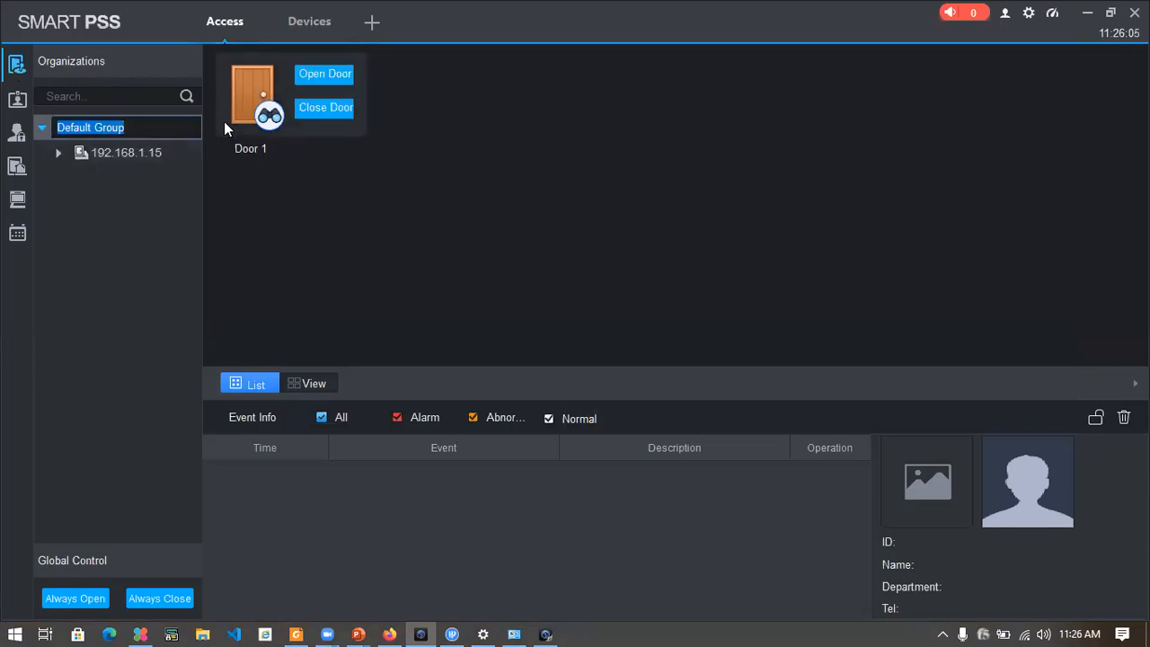
text(demo orga)
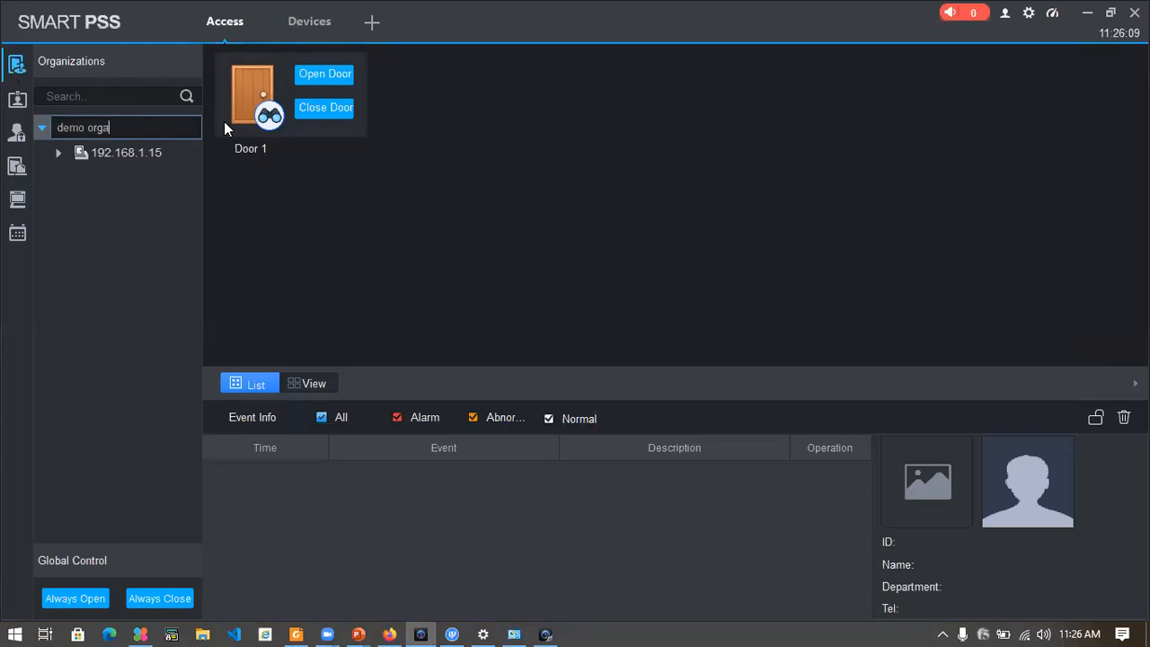
text(nization)
key(Return)
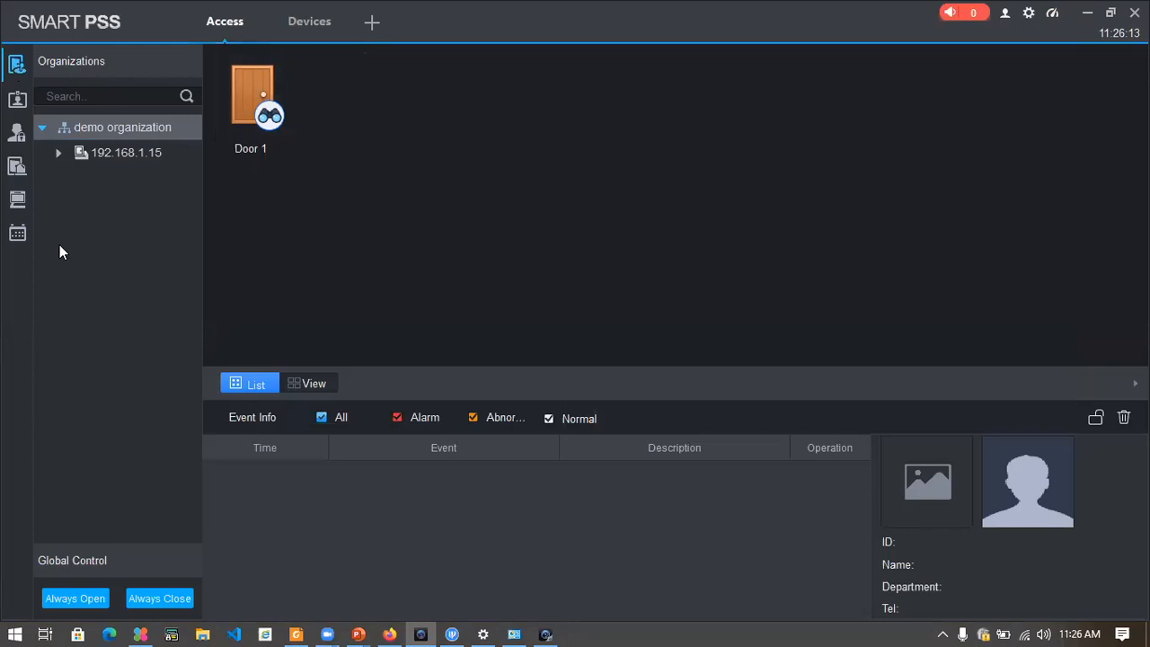
Check the organization tree with device 192.168.1.15, then show the Department List
click(61, 151)
click(60, 151)
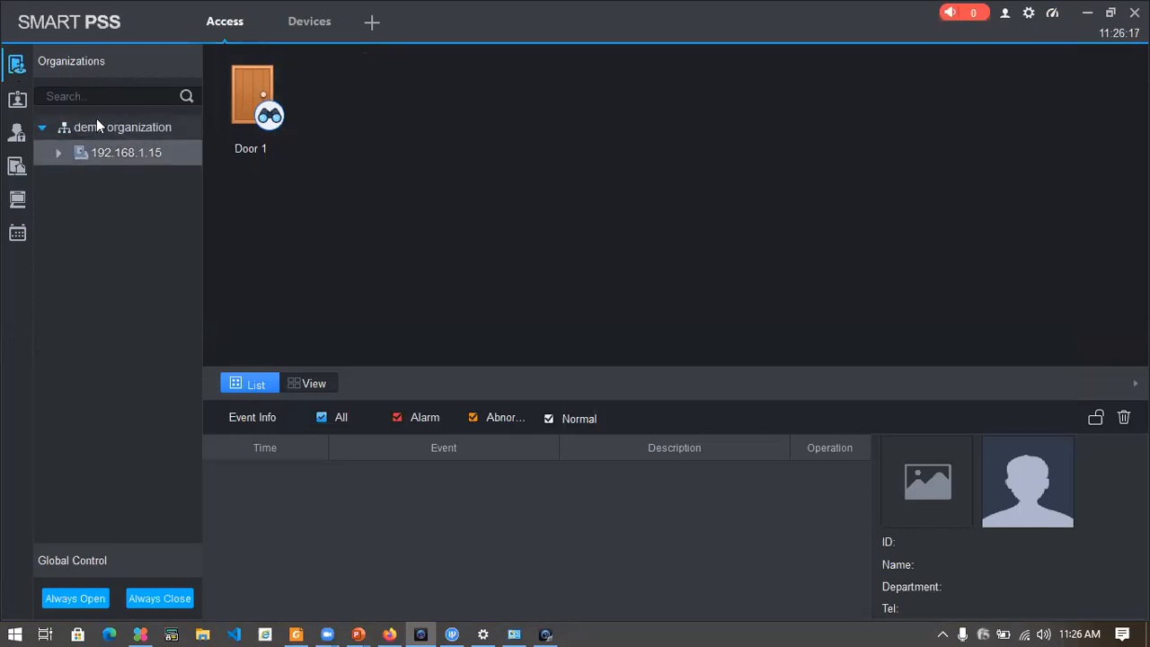
click(96, 118)
right_click(102, 123)
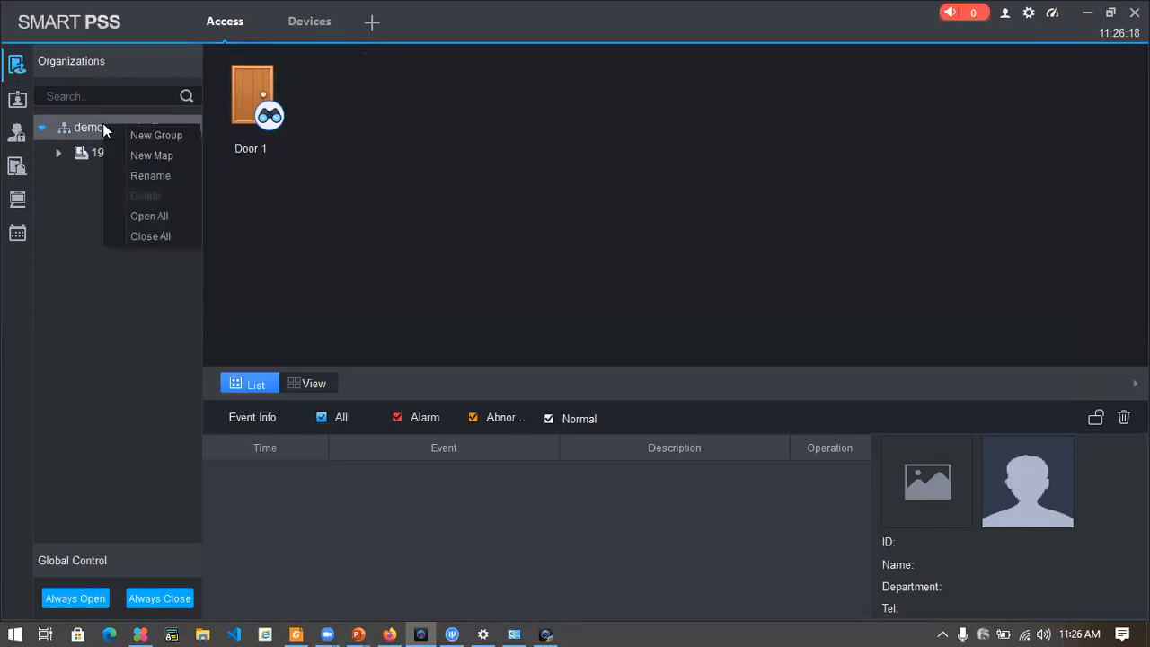
click(67, 216)
click(17, 99)
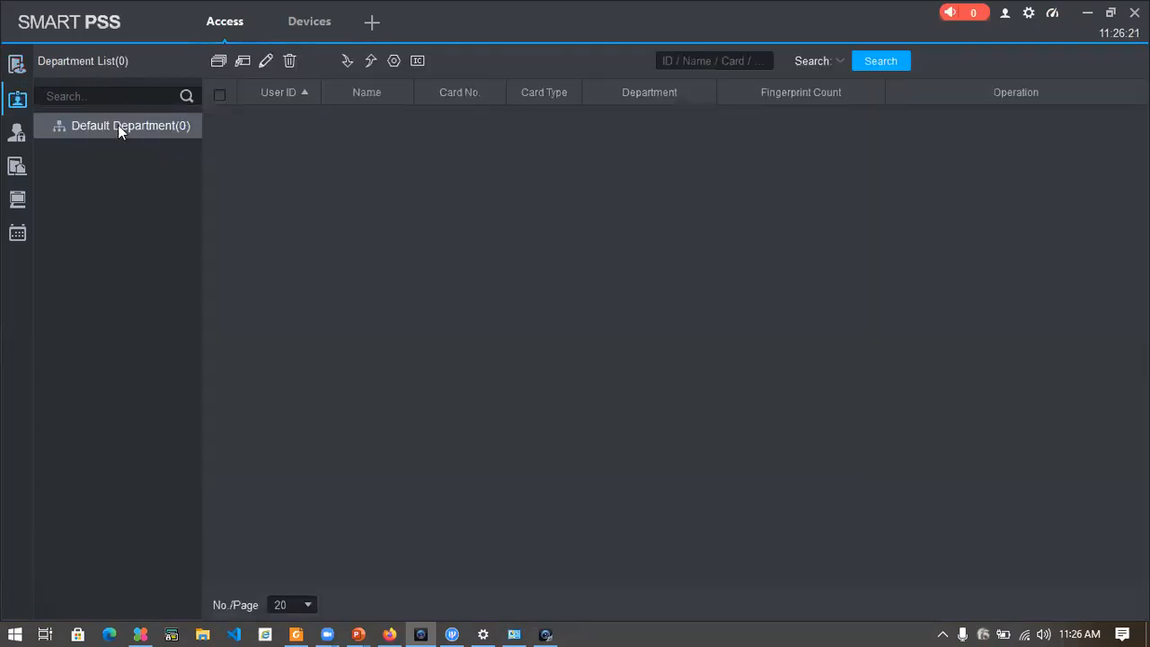
click(17, 64)
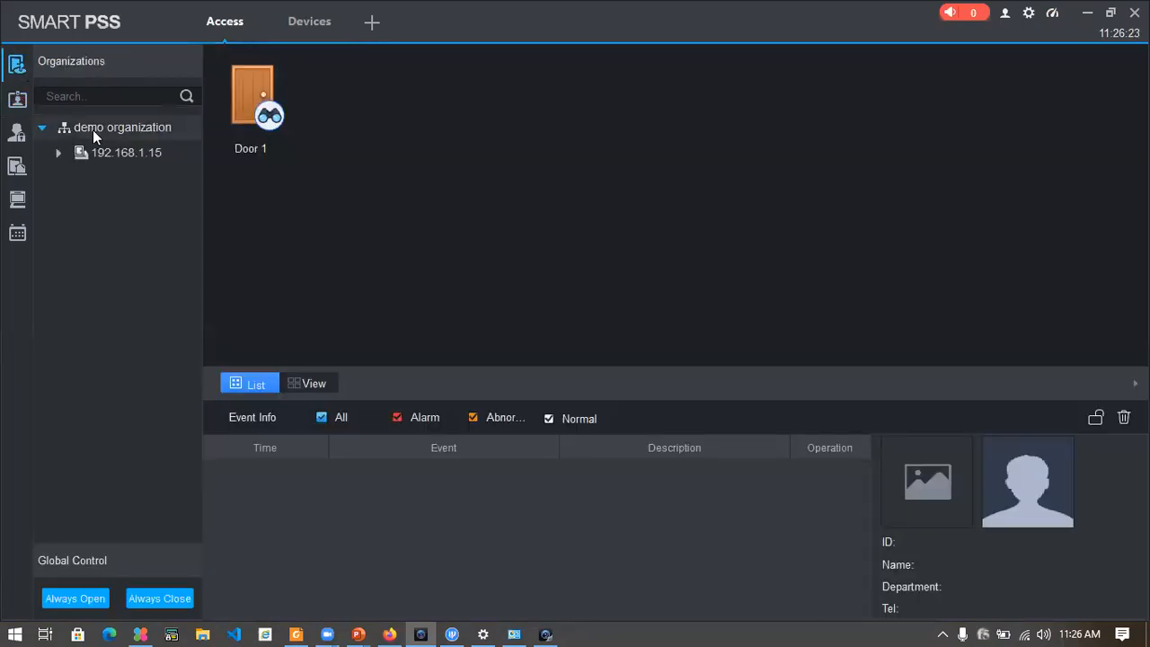
right_click(96, 131)
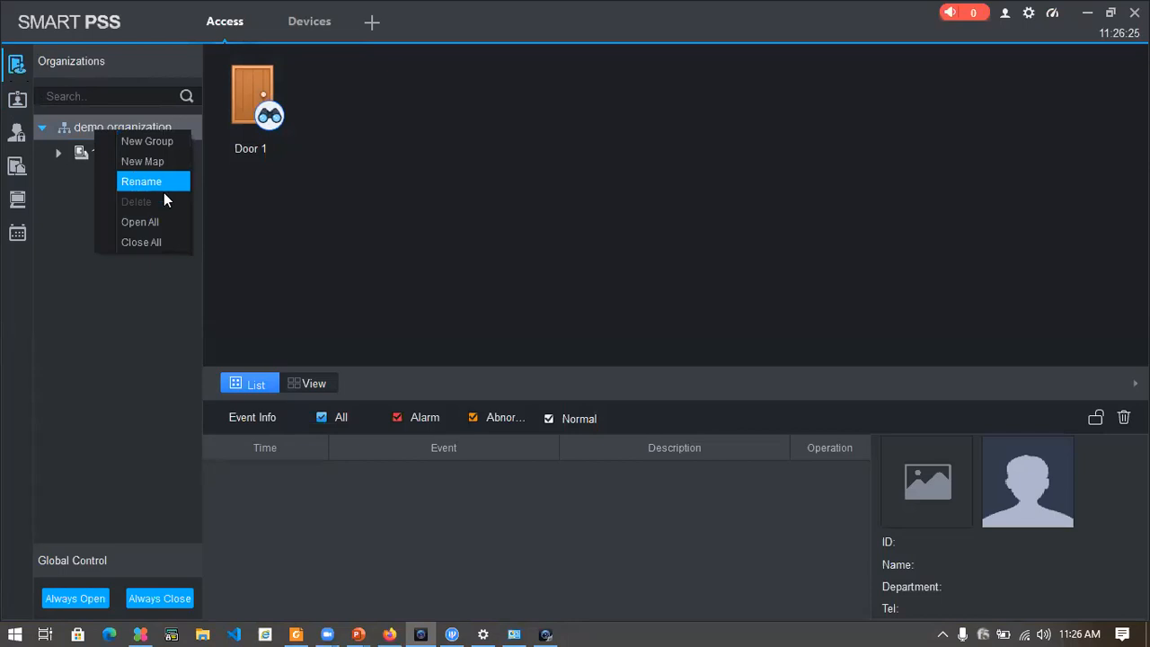
right_click(67, 184)
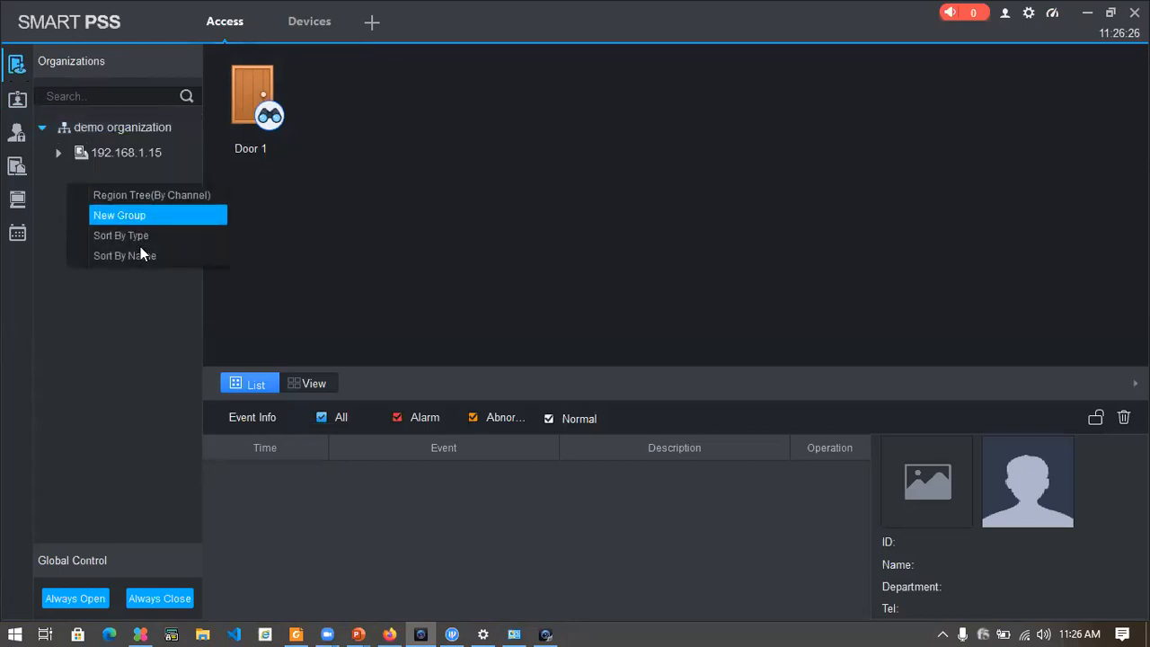
click(17, 99)
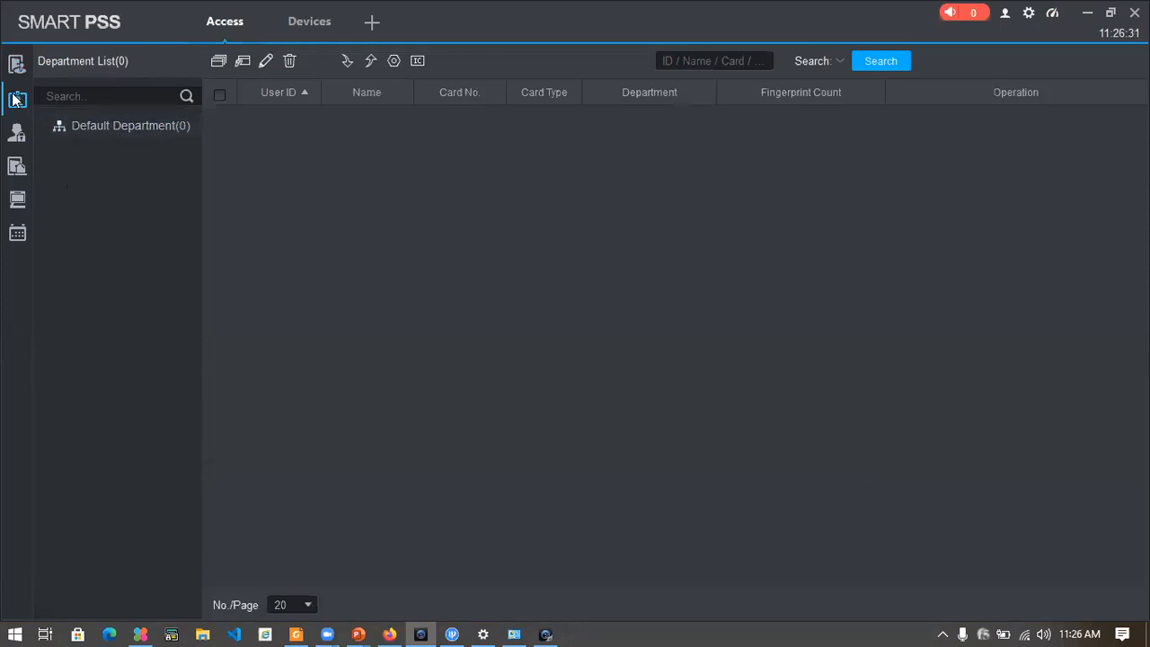
Add a new department named 'demo departmebnt'
right_click(99, 165)
click(137, 176)
click(524, 268)
text(dem)
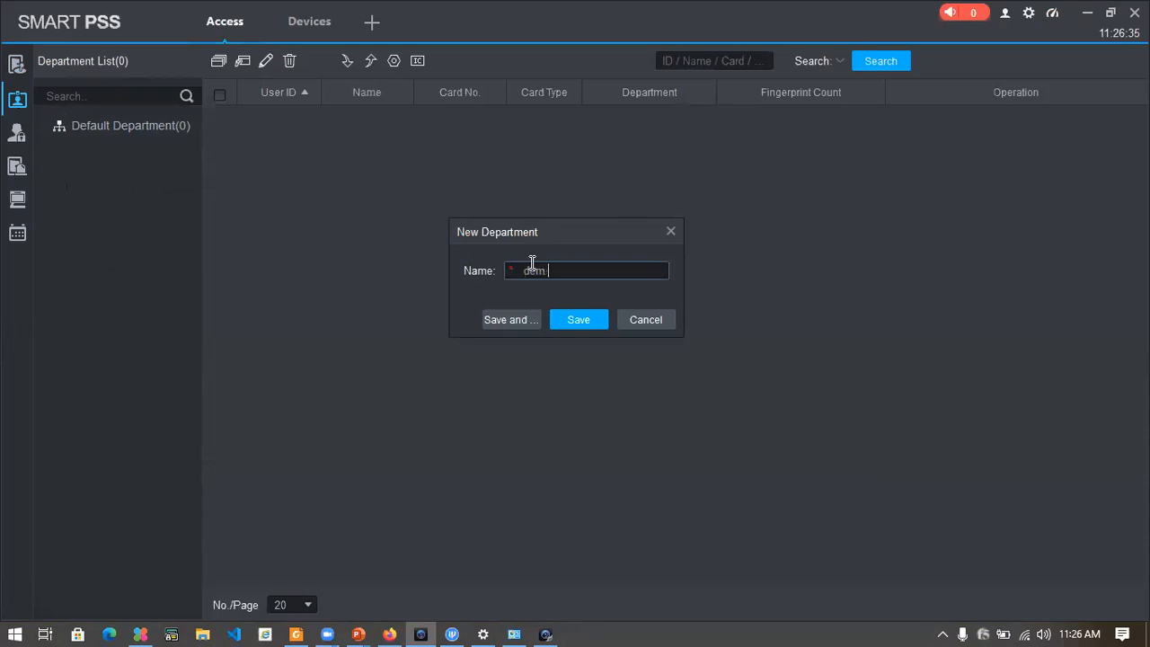
text(o departmebnt)
click(579, 319)
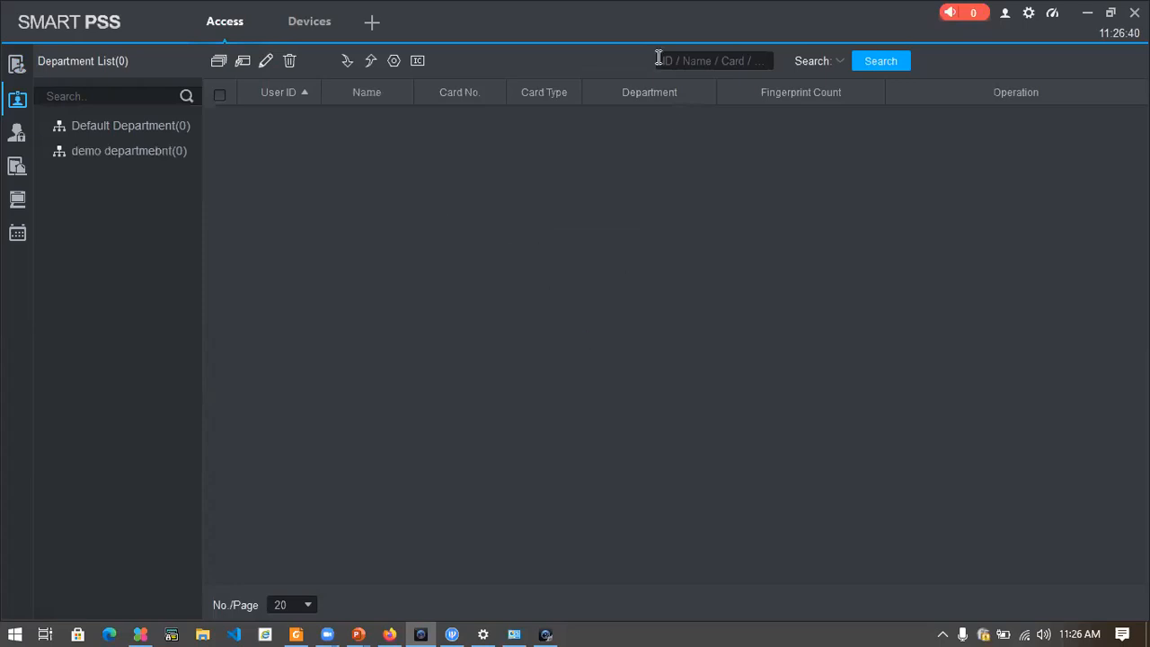
Delete the Default Department, leaving only demo departmebnt
right_click(167, 130)
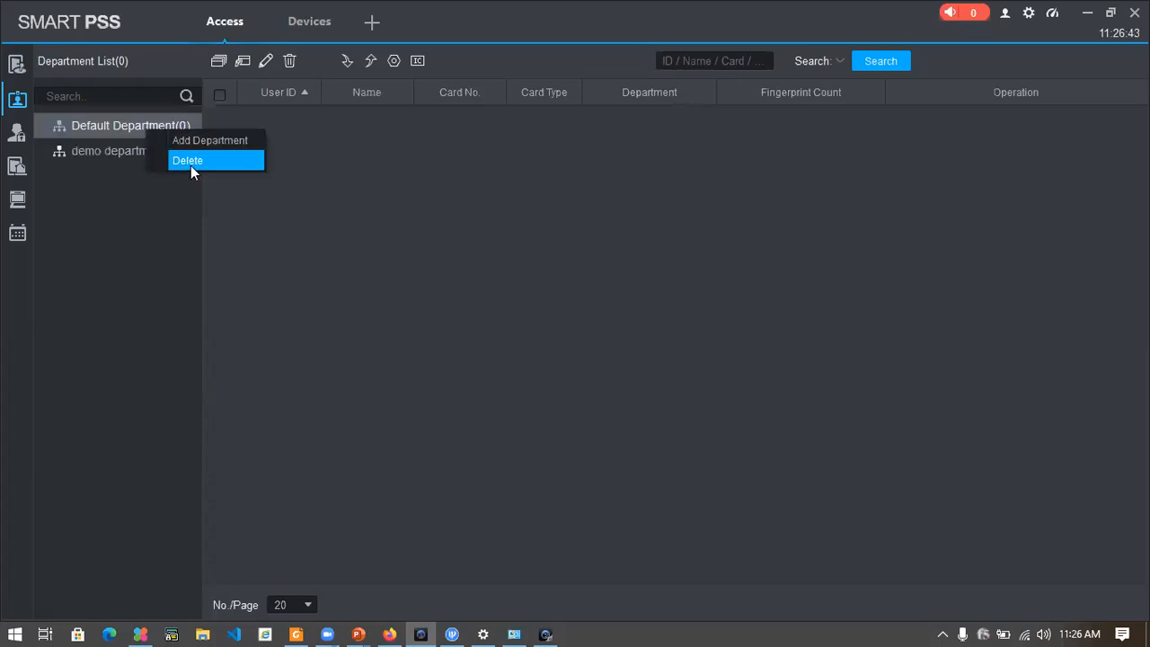
click(191, 162)
click(579, 327)
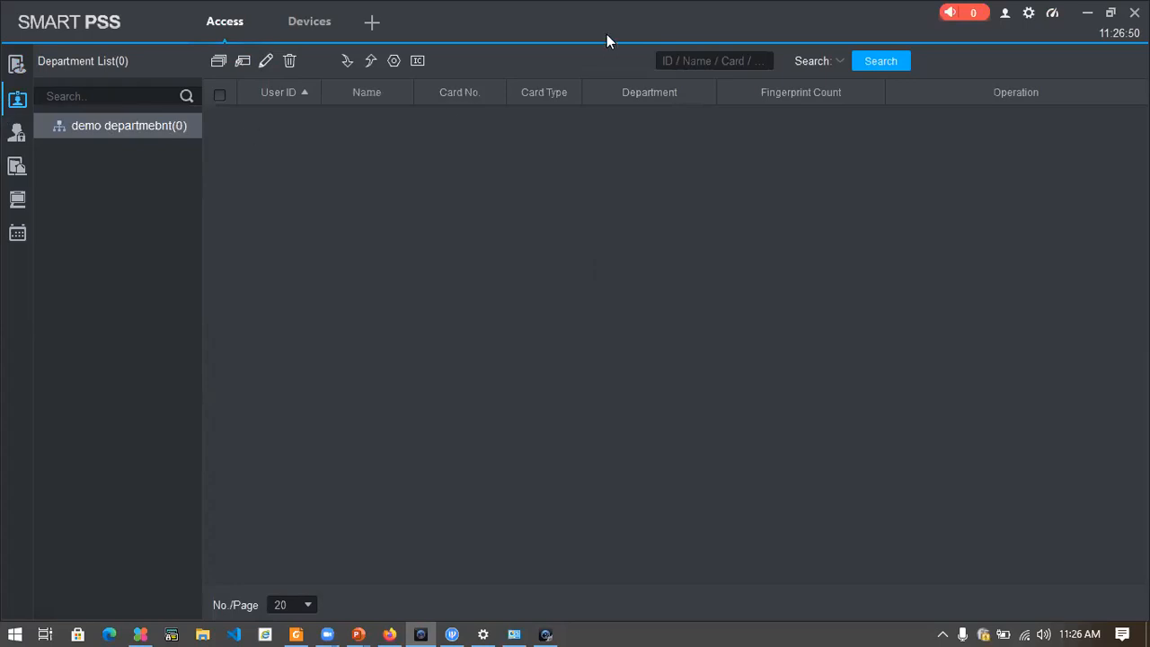
Add user ID 1 with the user's name to demo departmebnt and save it
click(243, 60)
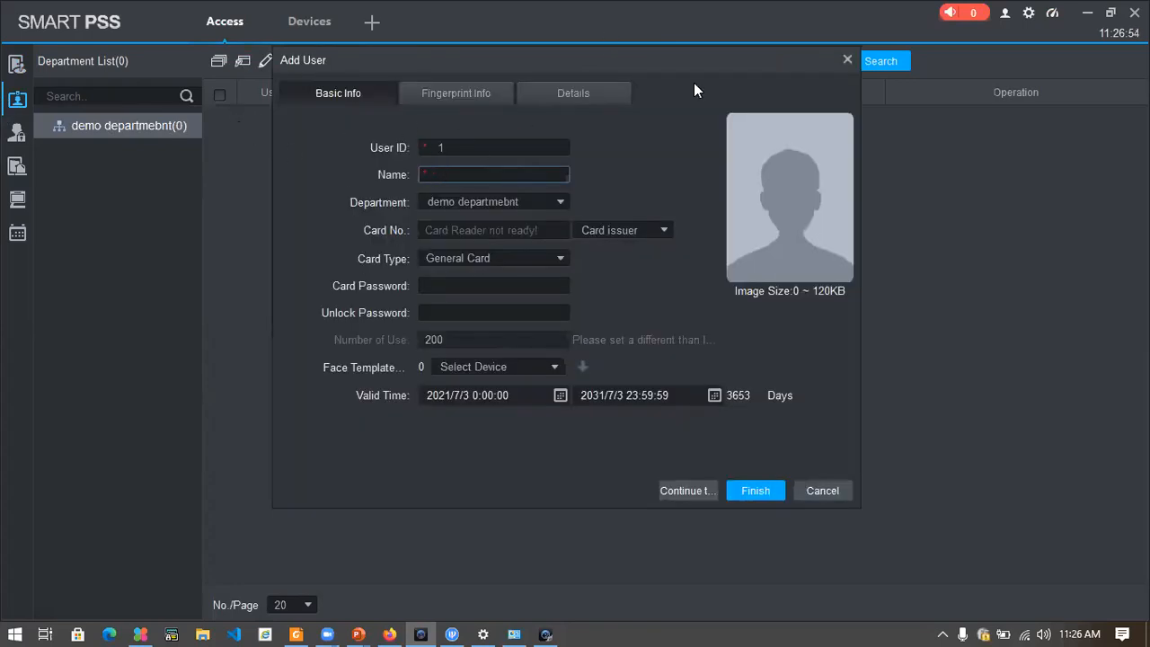
key(Escape)
click(636, 296)
text(shelton)
click(470, 232)
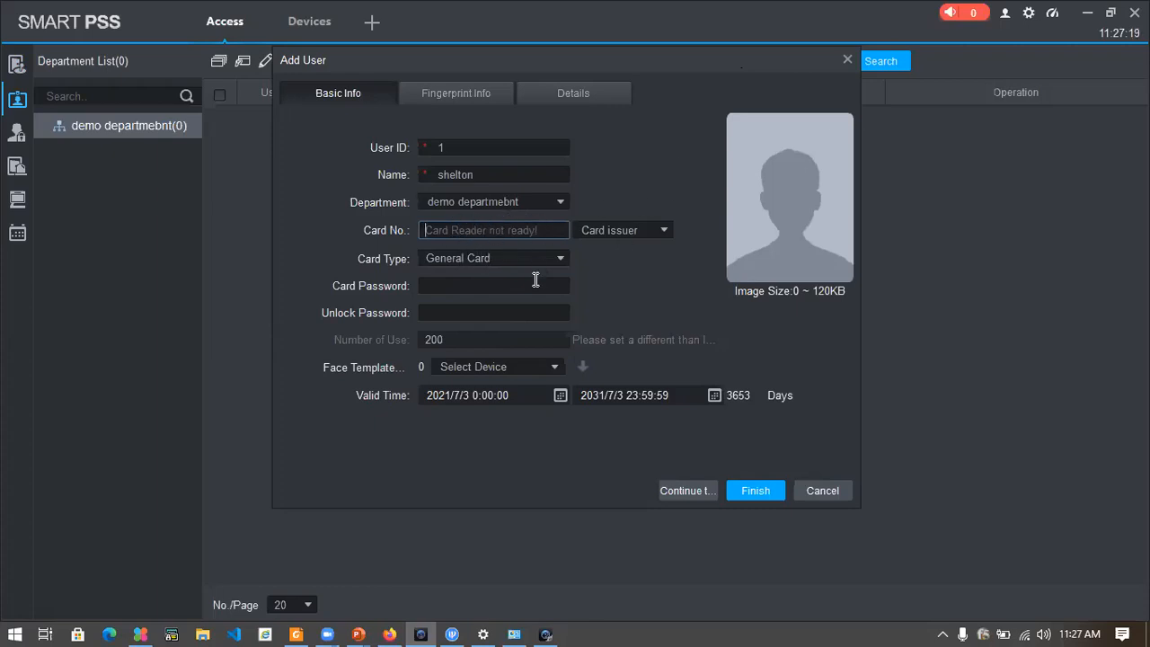
click(480, 285)
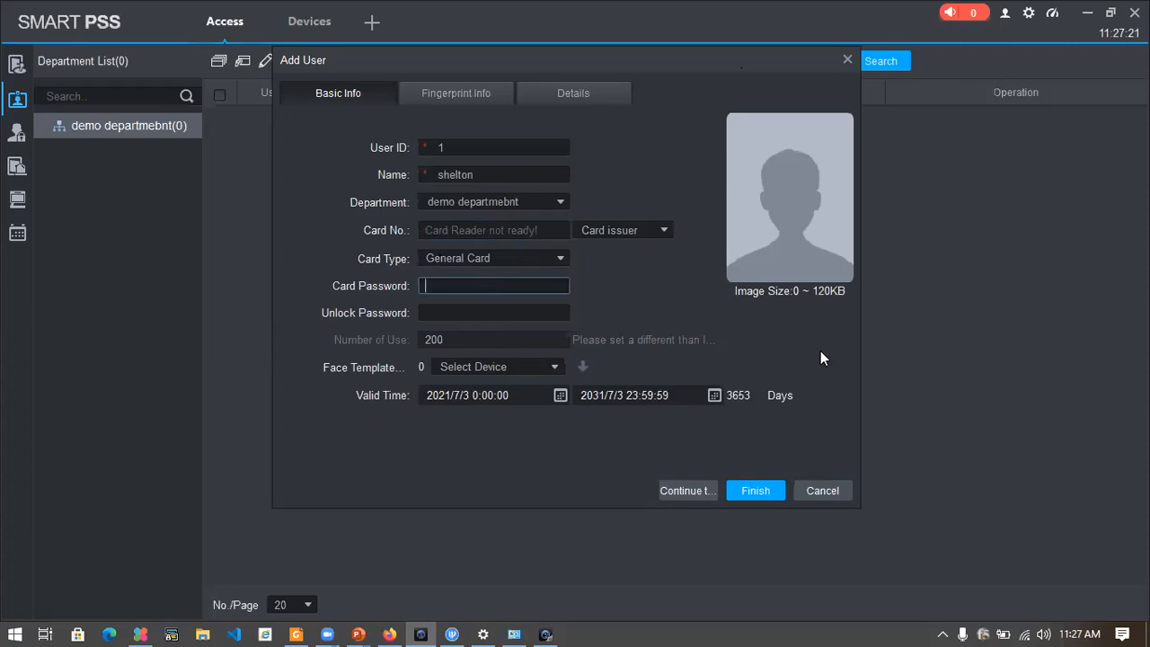
click(755, 490)
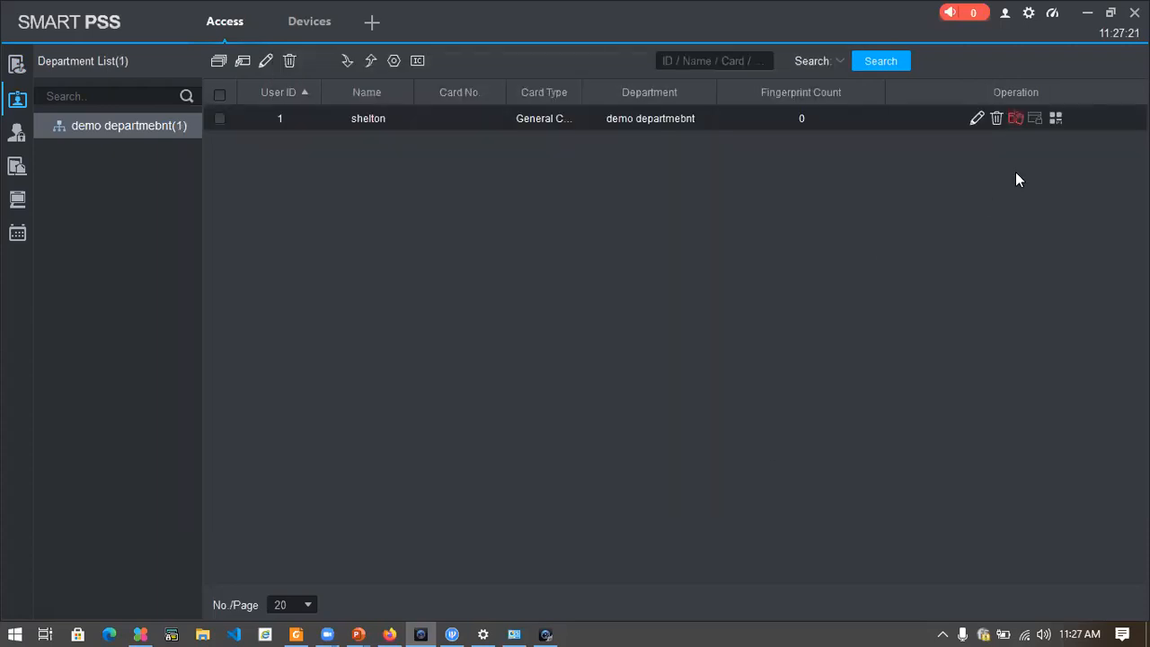
click(981, 115)
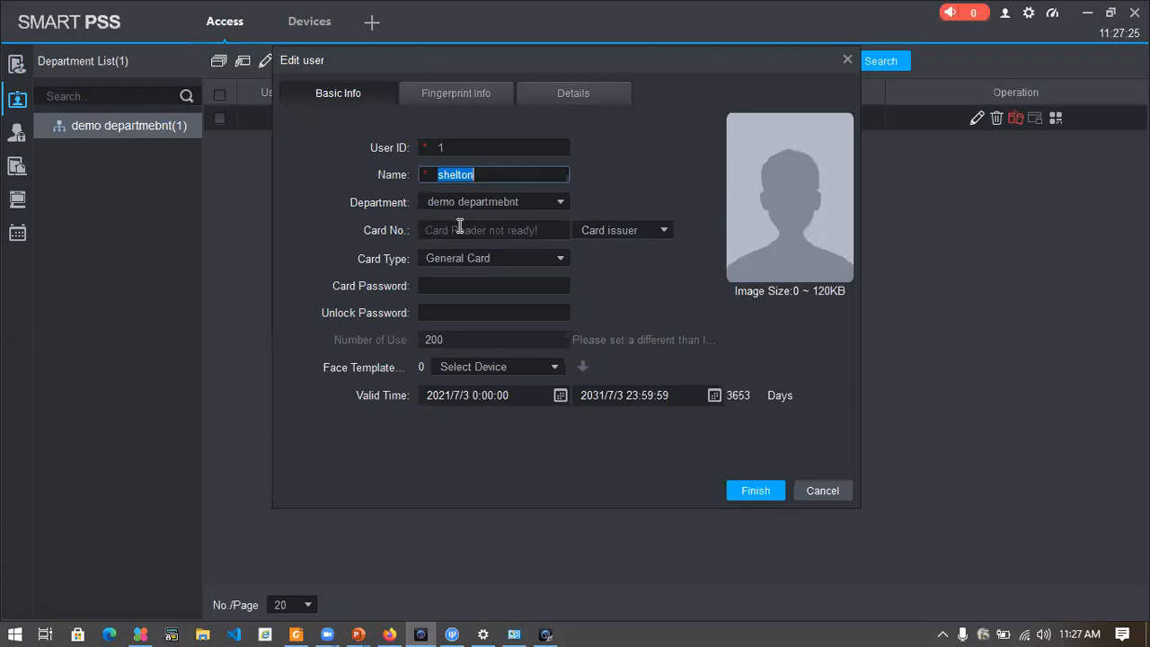
Give user 1 card number 1
click(501, 231)
text(1)
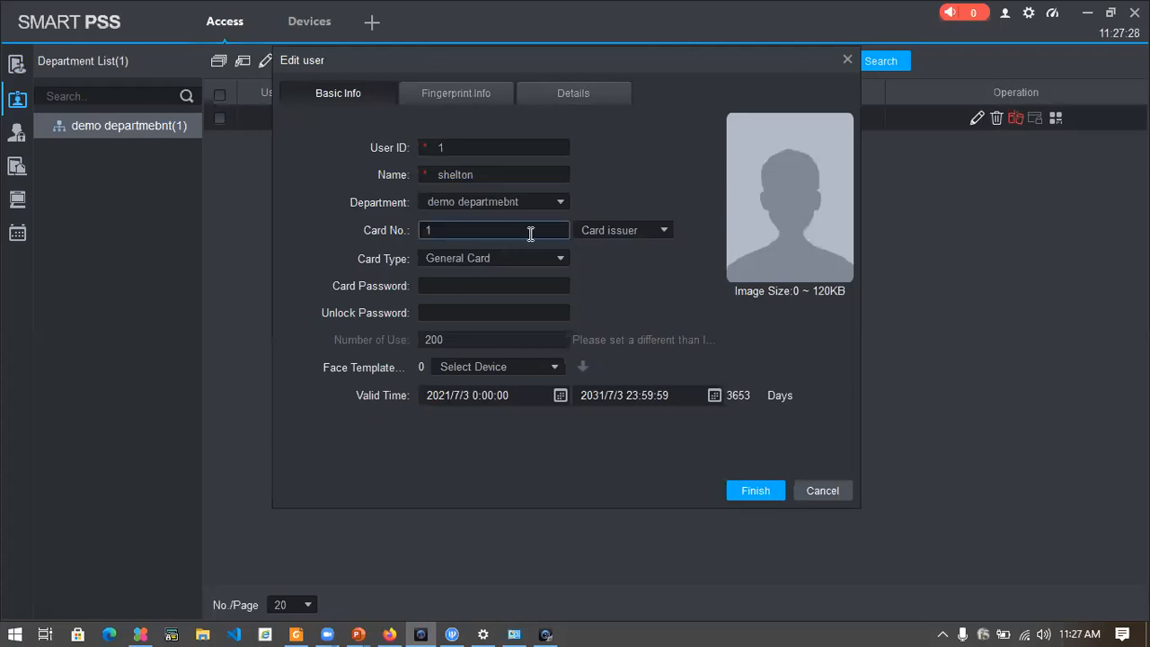
click(463, 286)
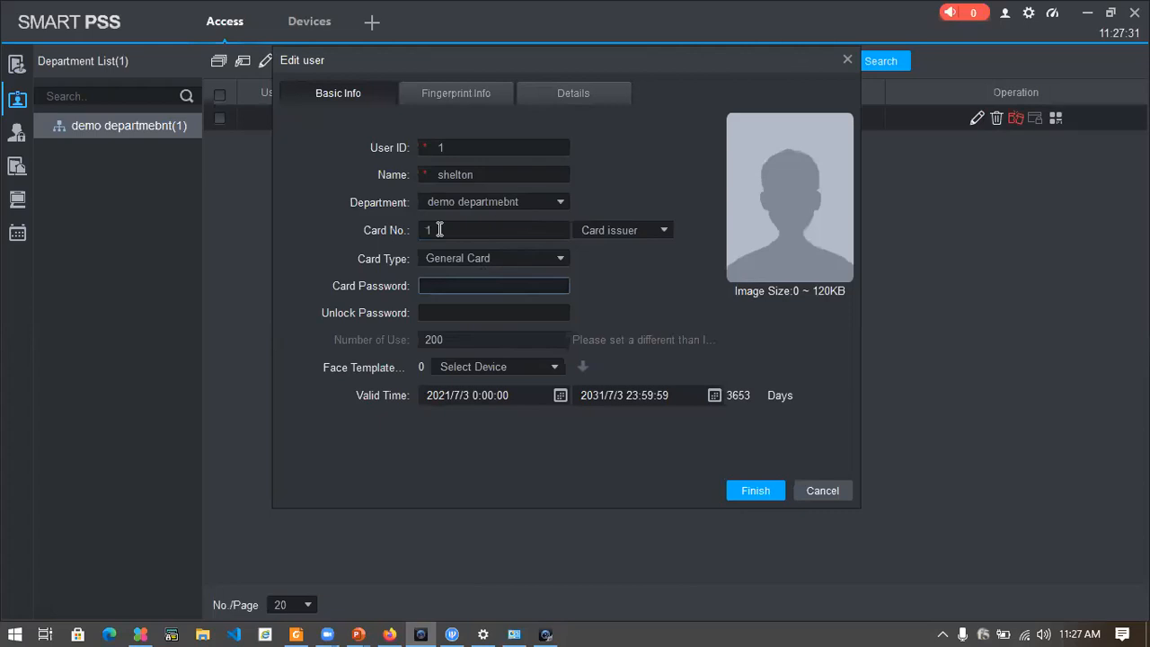
Collect the user's fingerprint via ACS Reader on Door 1 Reader1 and save
click(453, 92)
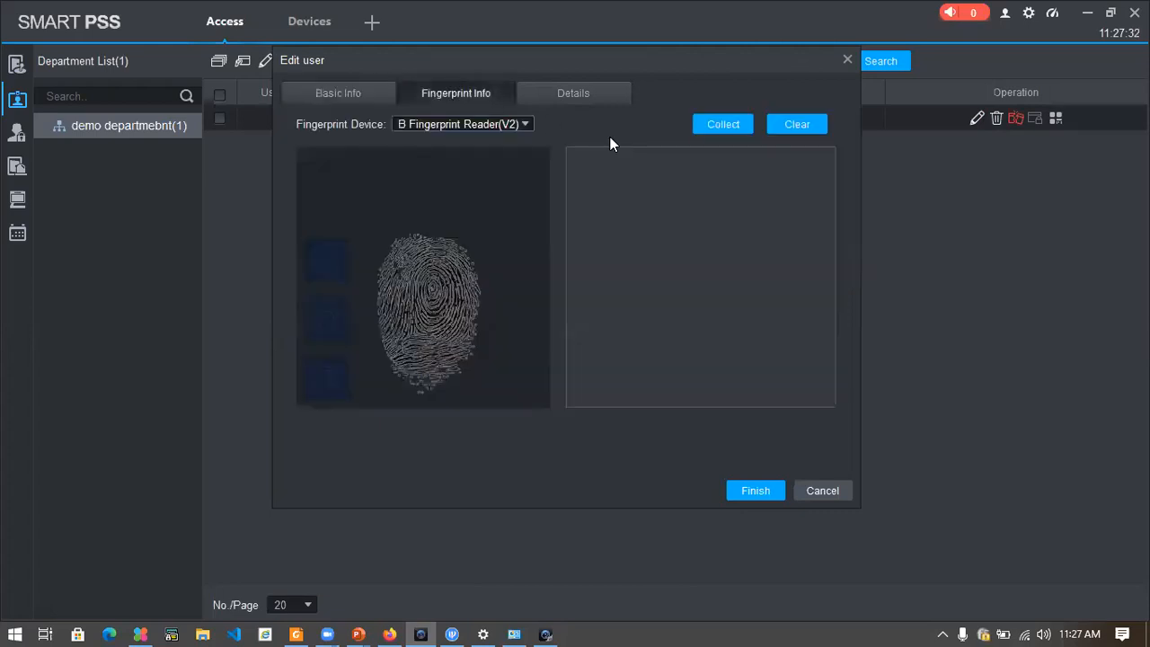
click(525, 125)
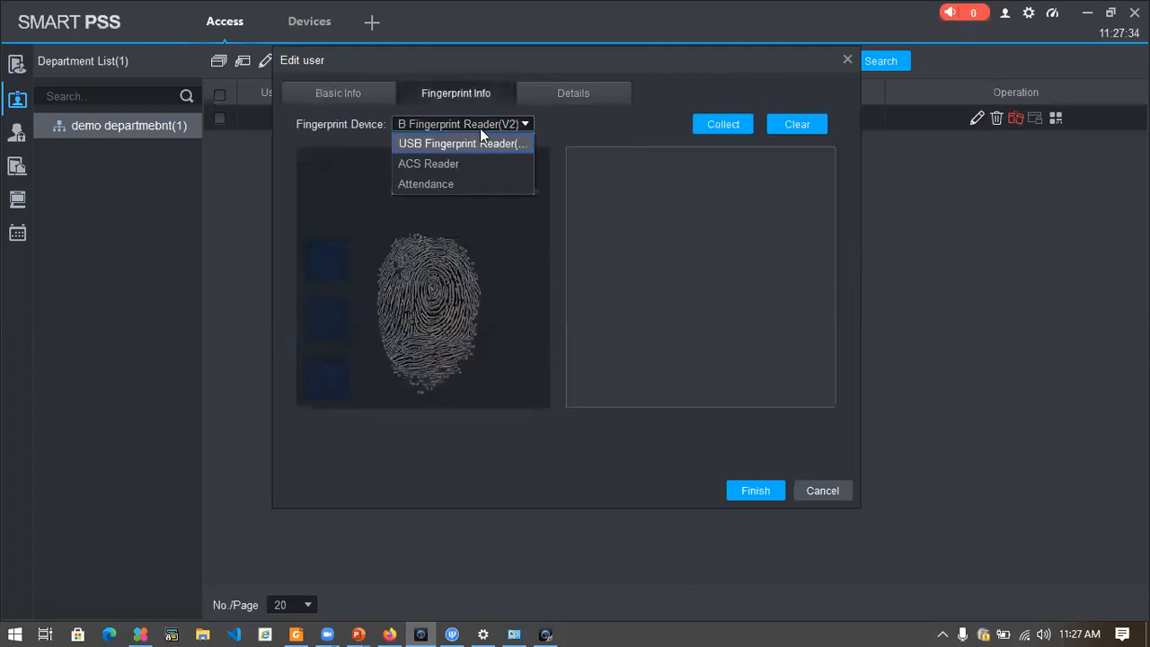
click(439, 166)
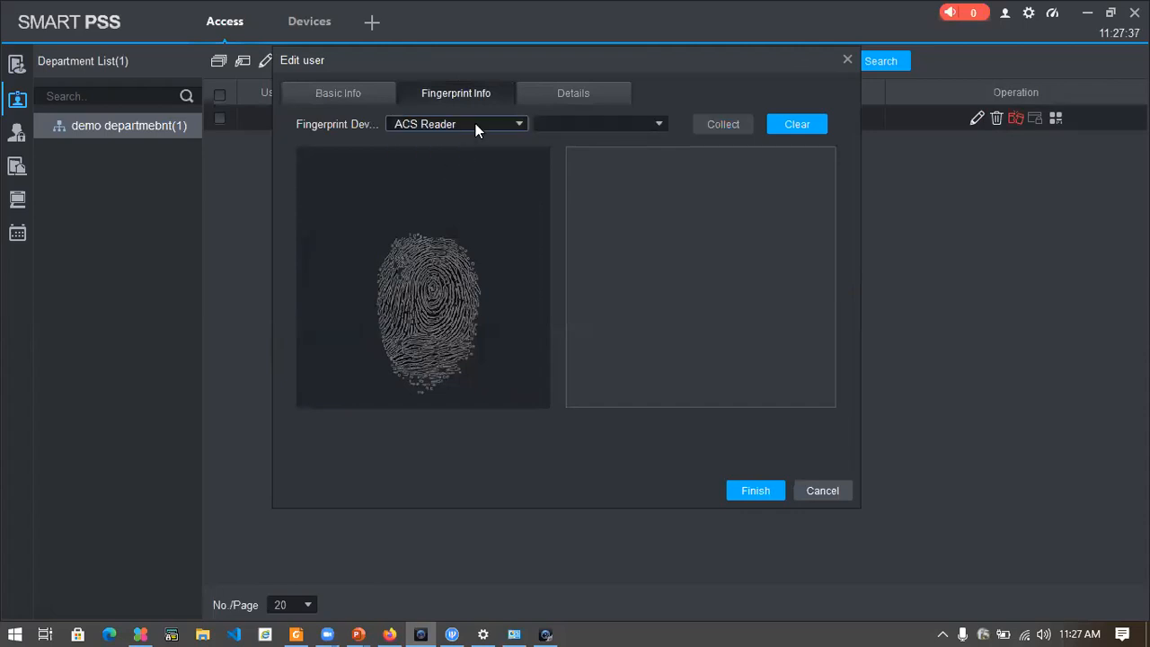
click(645, 125)
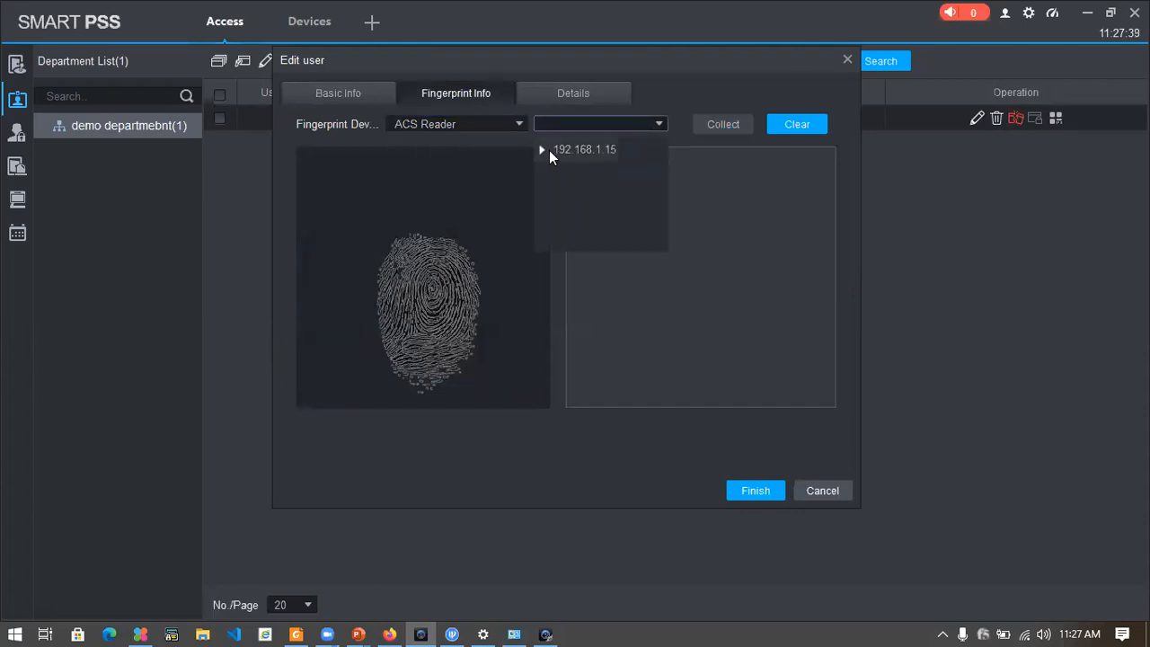
click(542, 150)
click(559, 173)
click(601, 199)
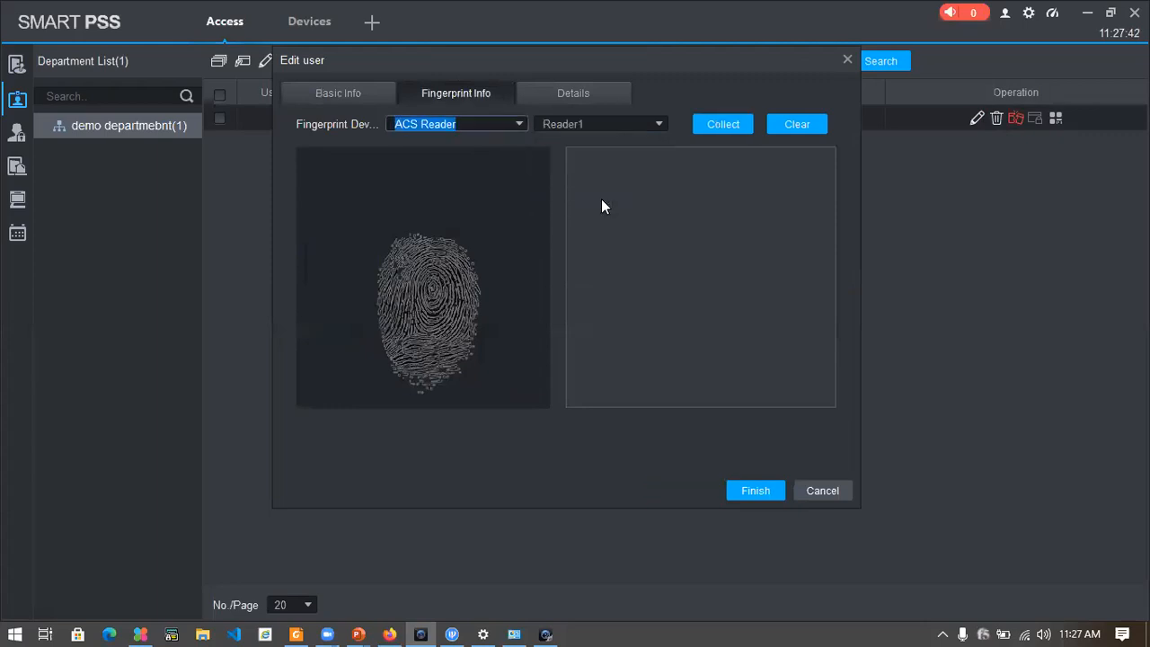
click(723, 124)
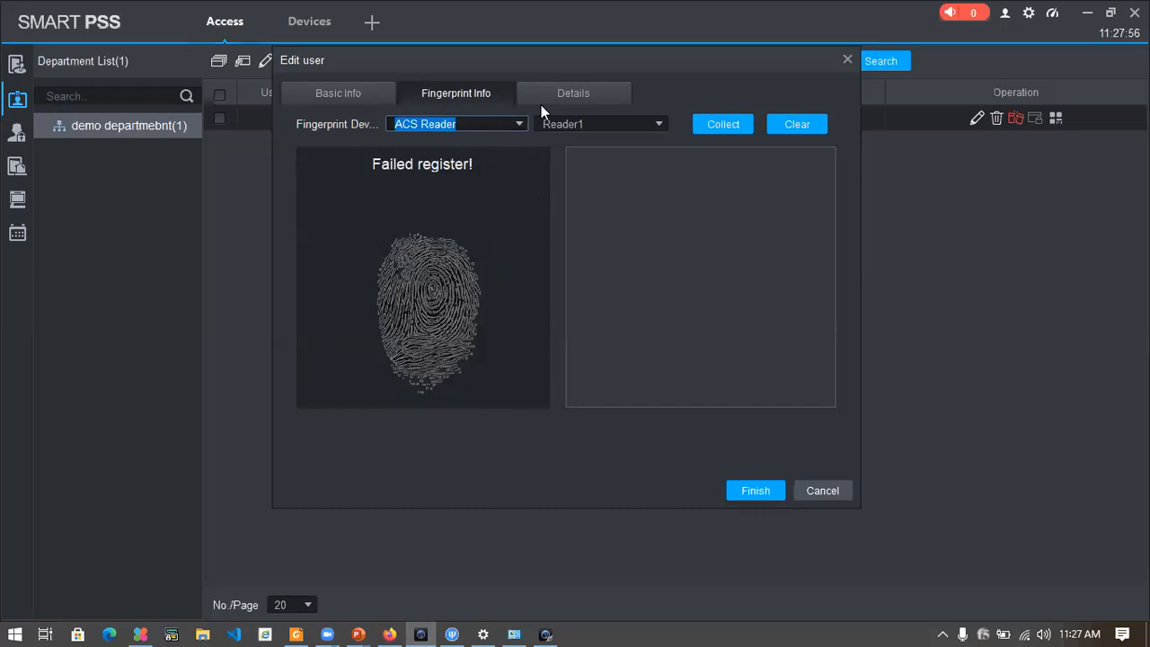
click(719, 126)
click(720, 125)
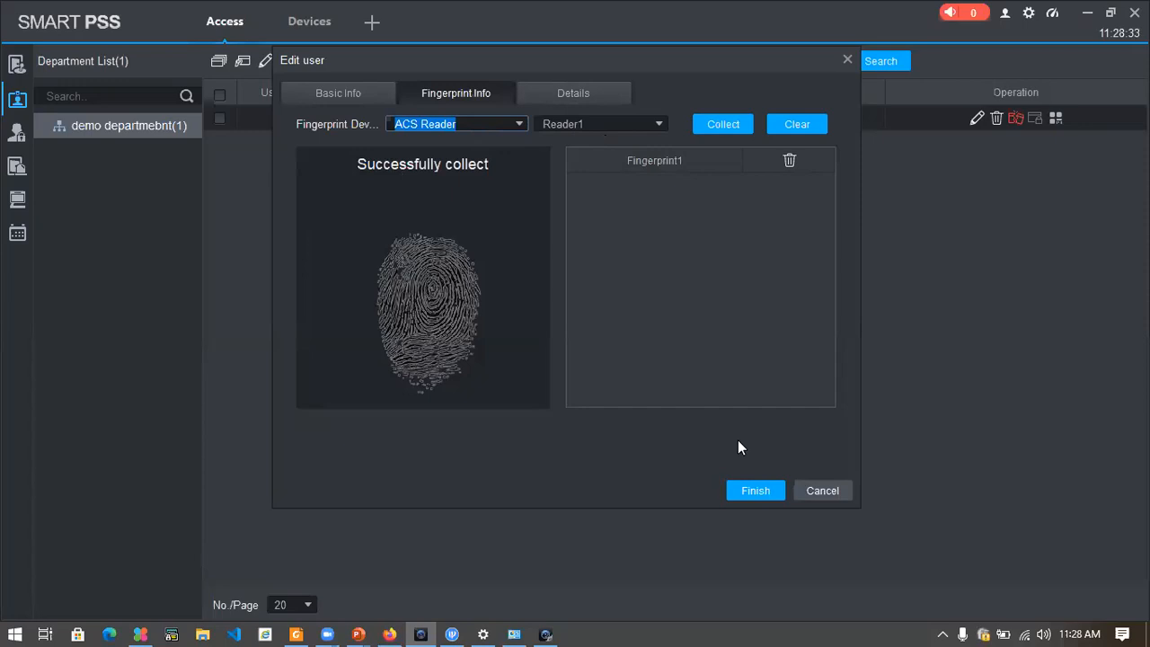
click(729, 494)
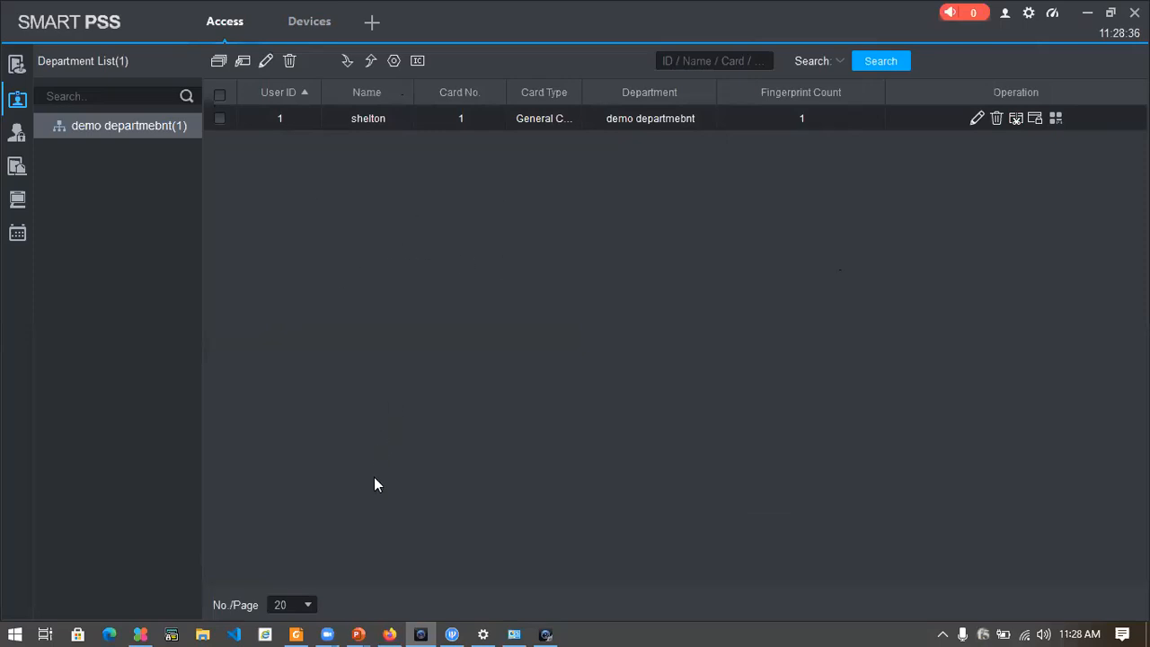
key(super)
Return to the PowerPoint slideshow on the Personell Manager slide
click(744, 335)
key(alt+Tab)
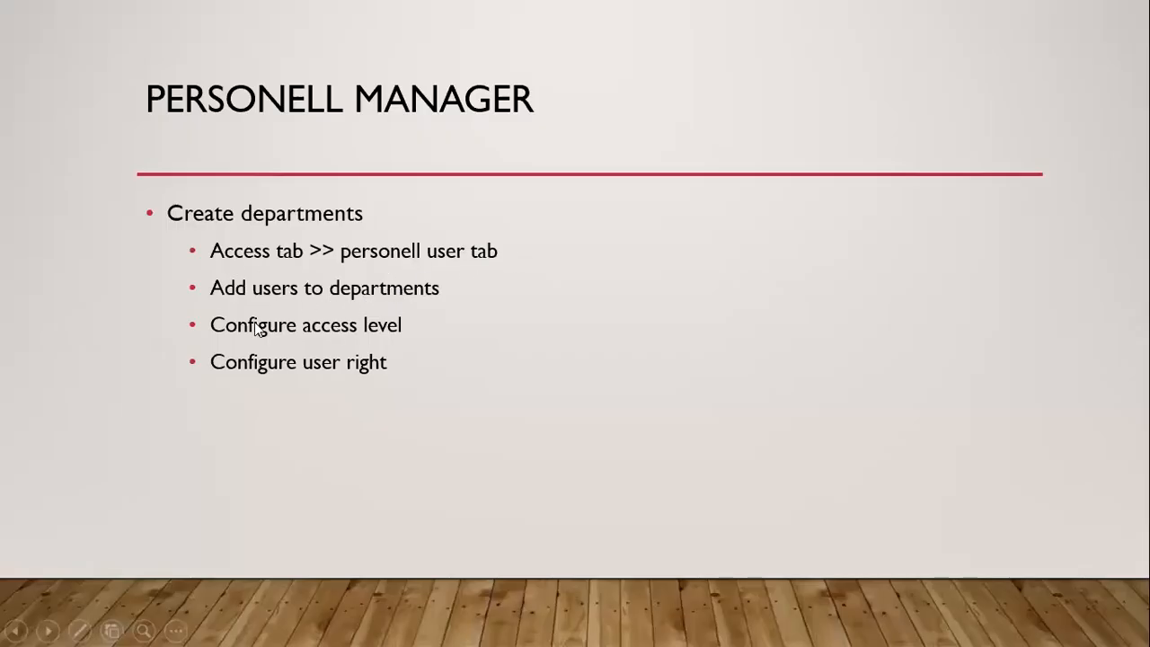
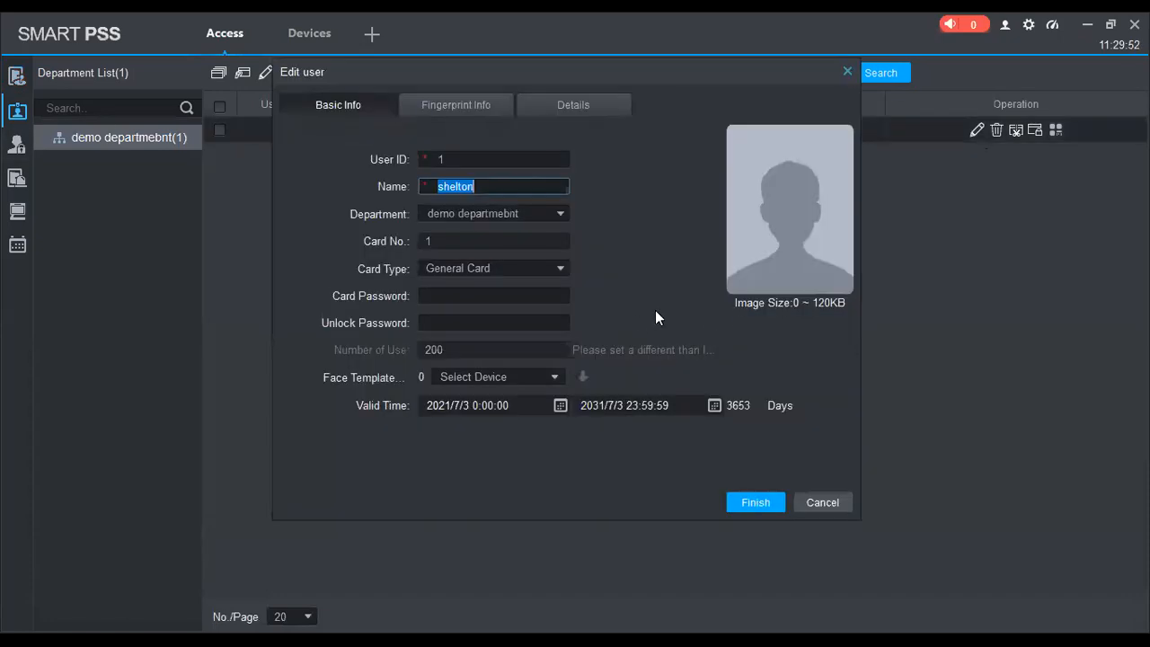
Close the Edit user window without saving further card info, returning to the user list
key(Escape)
click(848, 71)
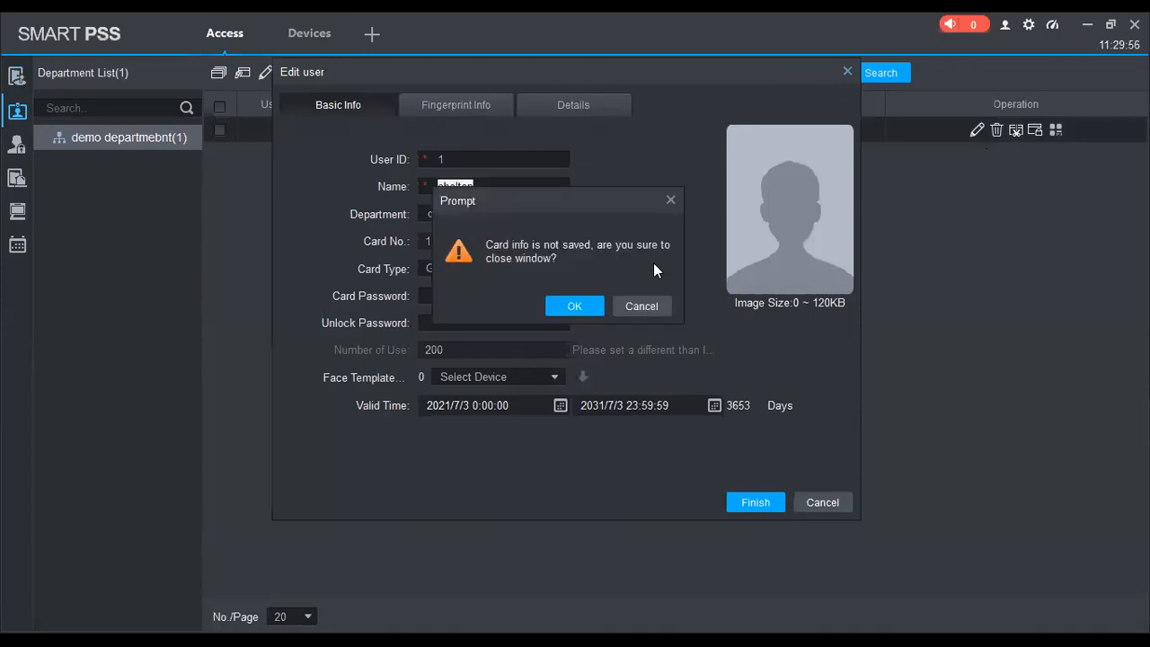
click(640, 306)
click(847, 71)
click(591, 305)
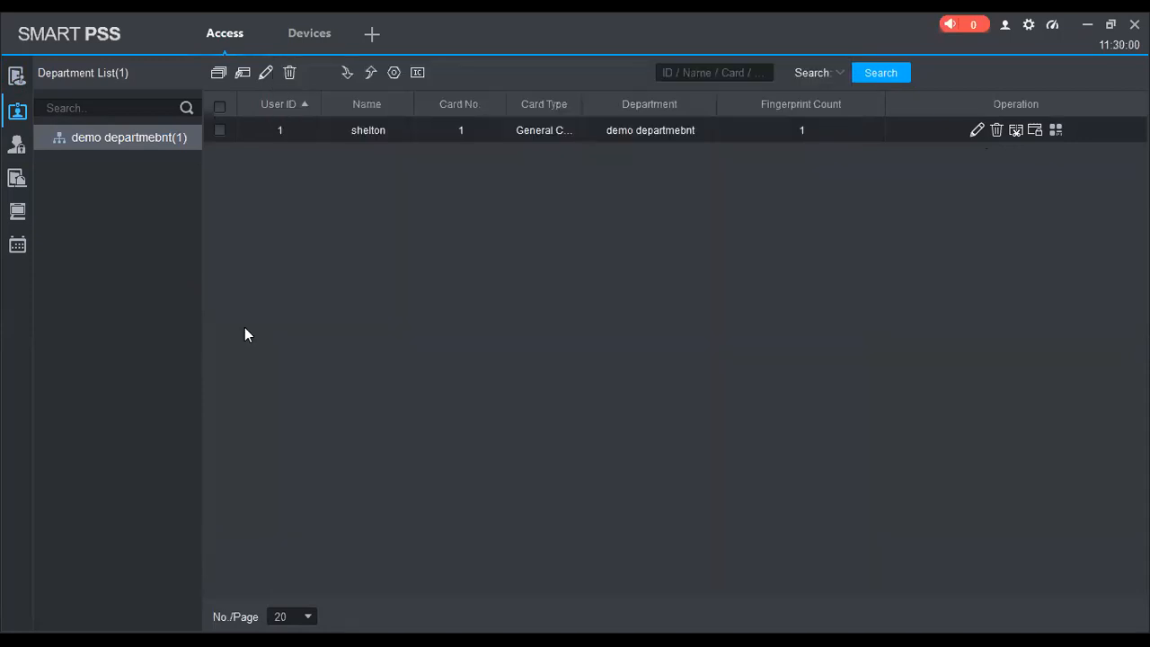
Delete the Asa4214f door group and add Door List1 covering 192.168.1.15 Door 1
click(17, 144)
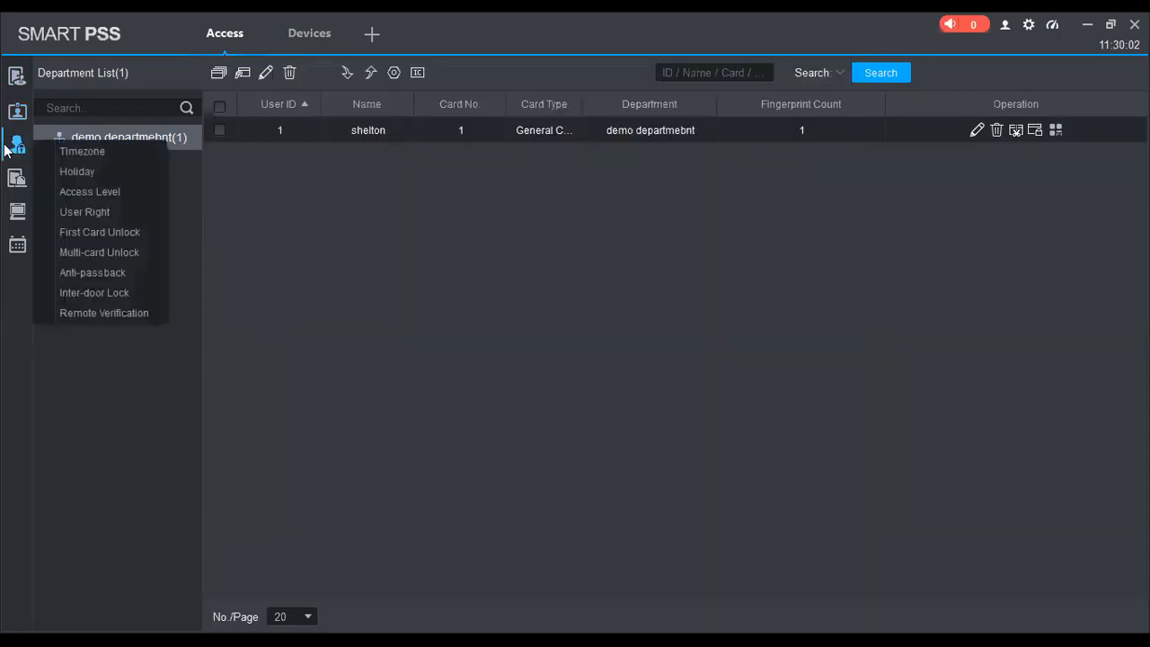
click(104, 194)
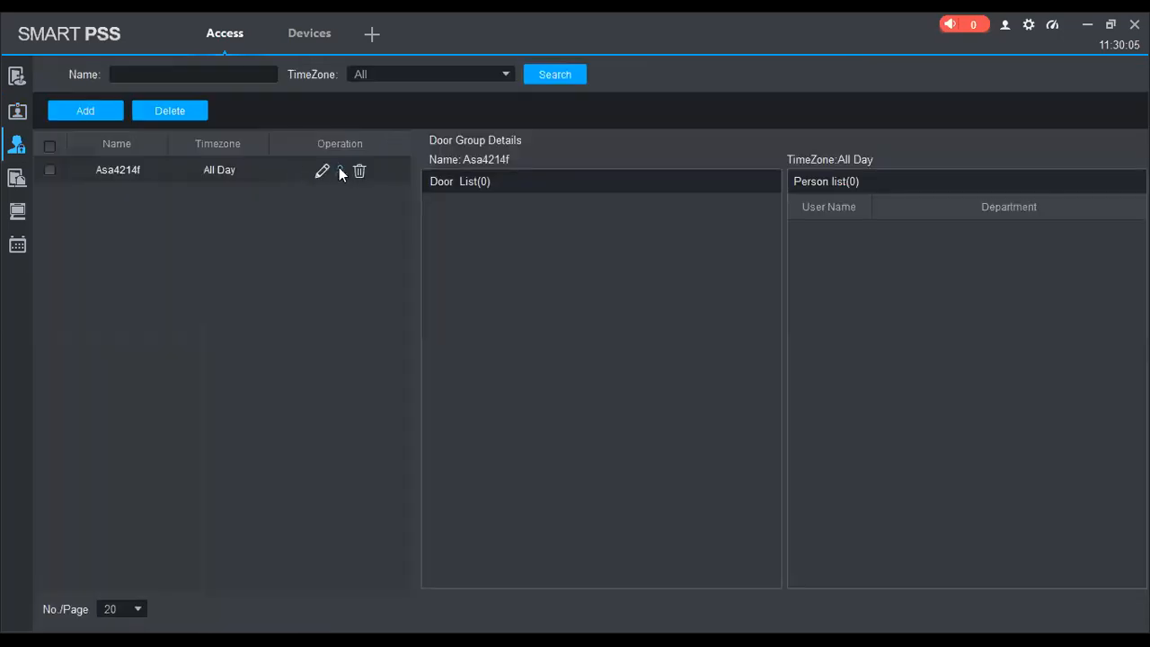
click(359, 172)
click(595, 337)
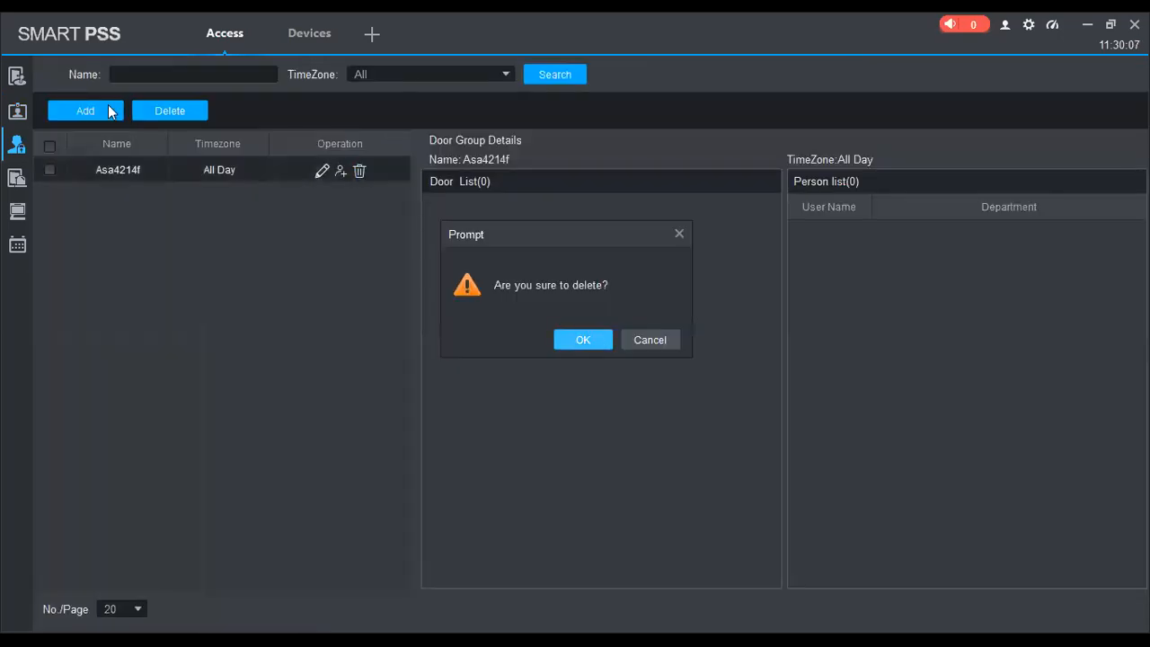
click(112, 111)
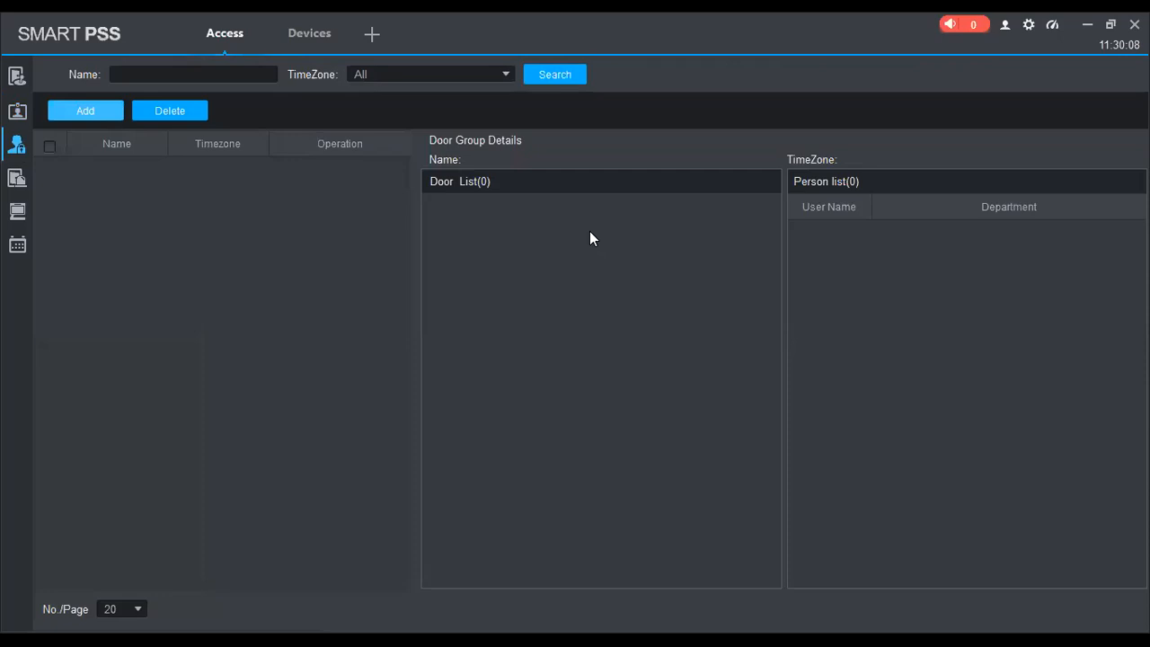
click(446, 319)
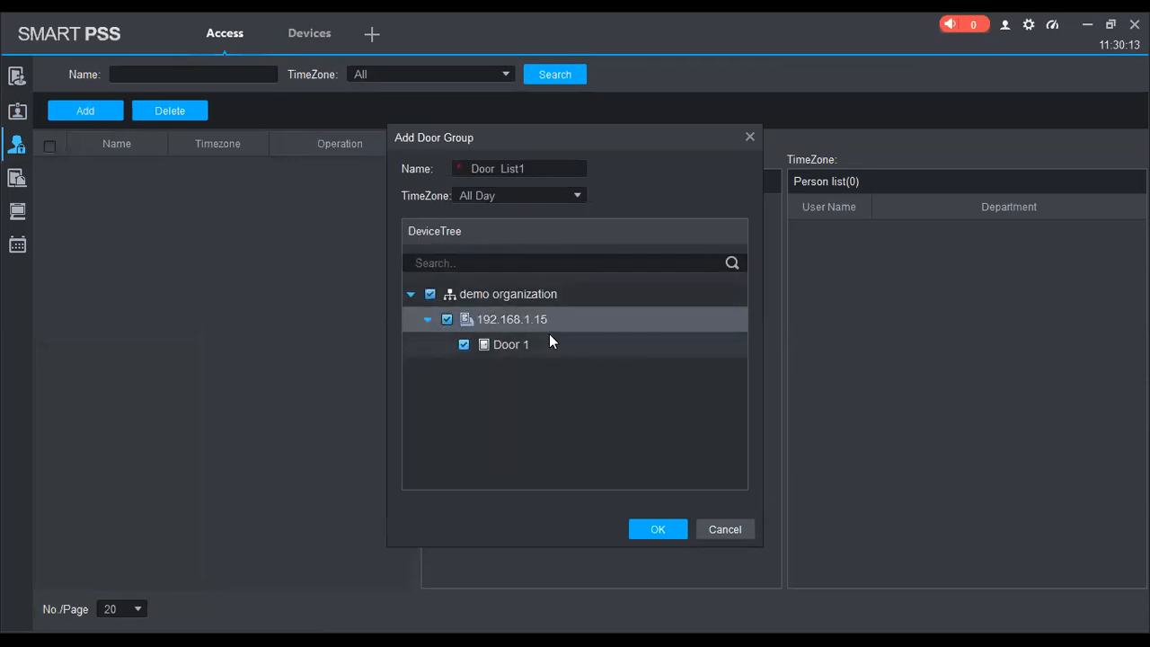
click(662, 530)
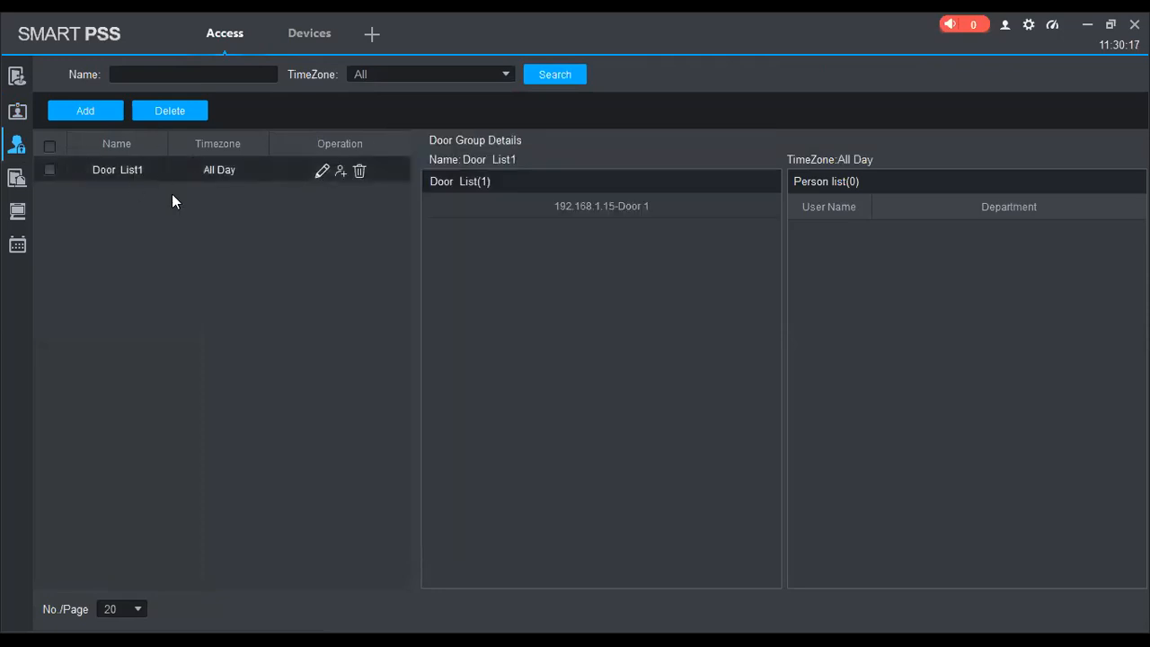
Check Door List1 in the user's door group selection without applying, then return to Access Level
mouse_move(16, 143)
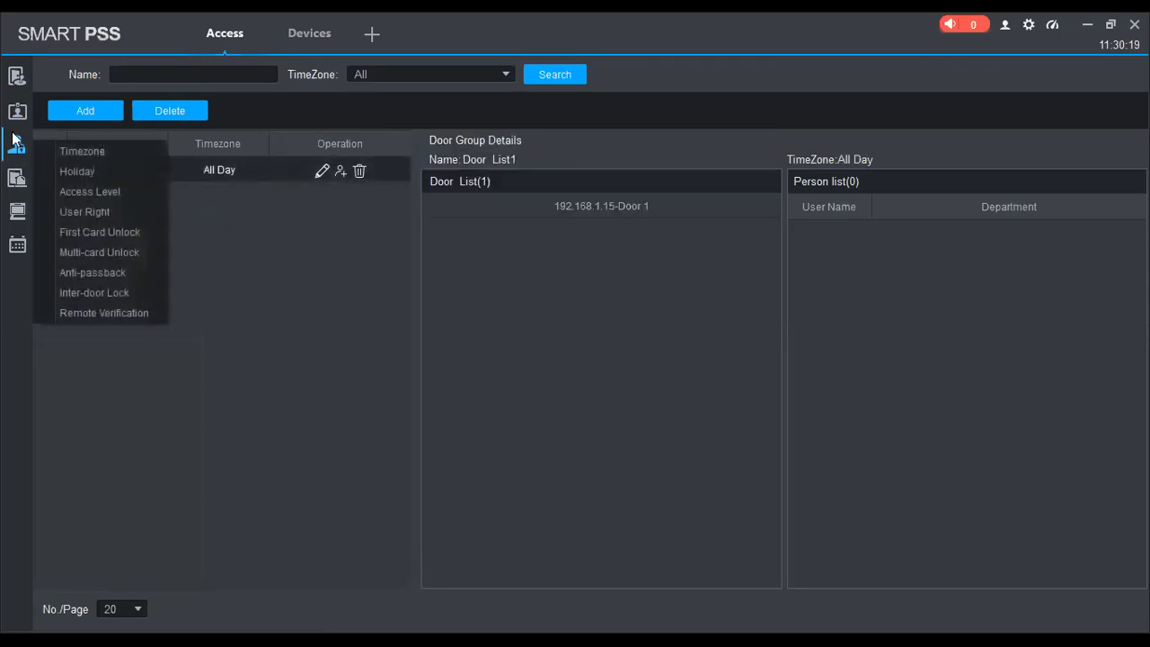
click(104, 214)
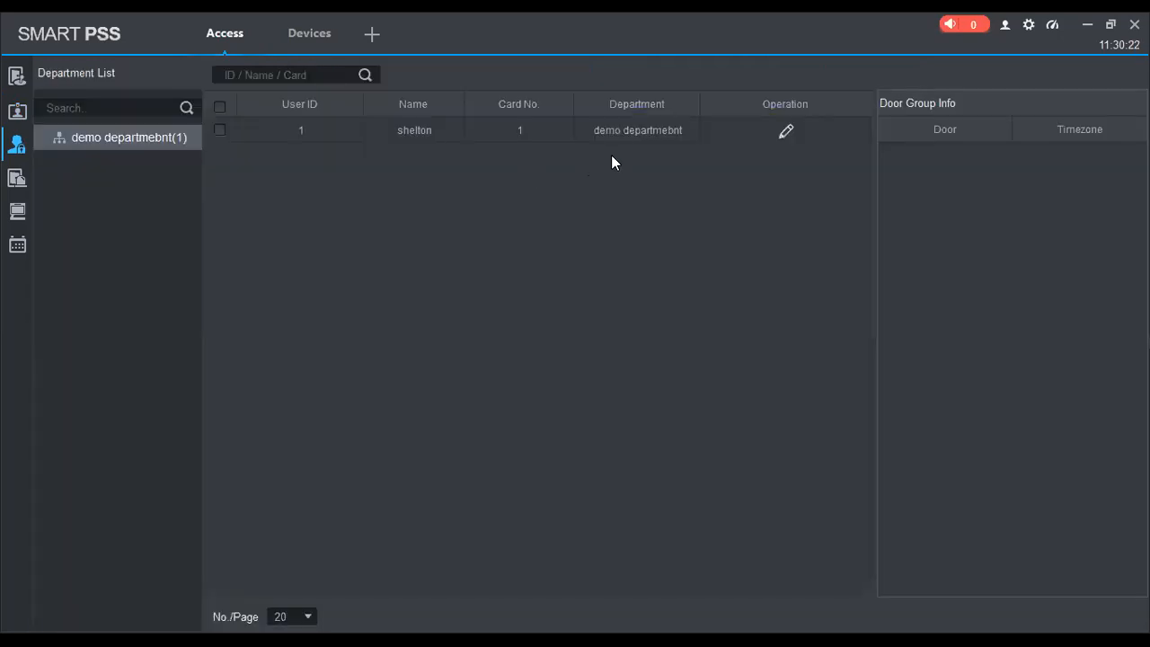
click(786, 131)
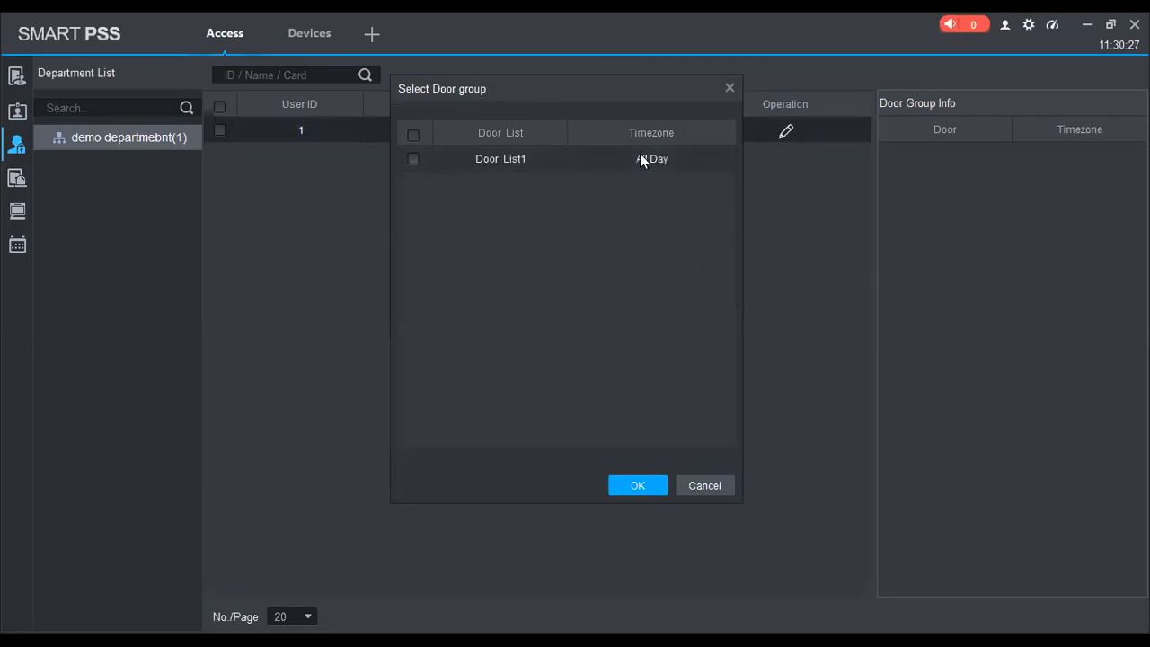
click(412, 159)
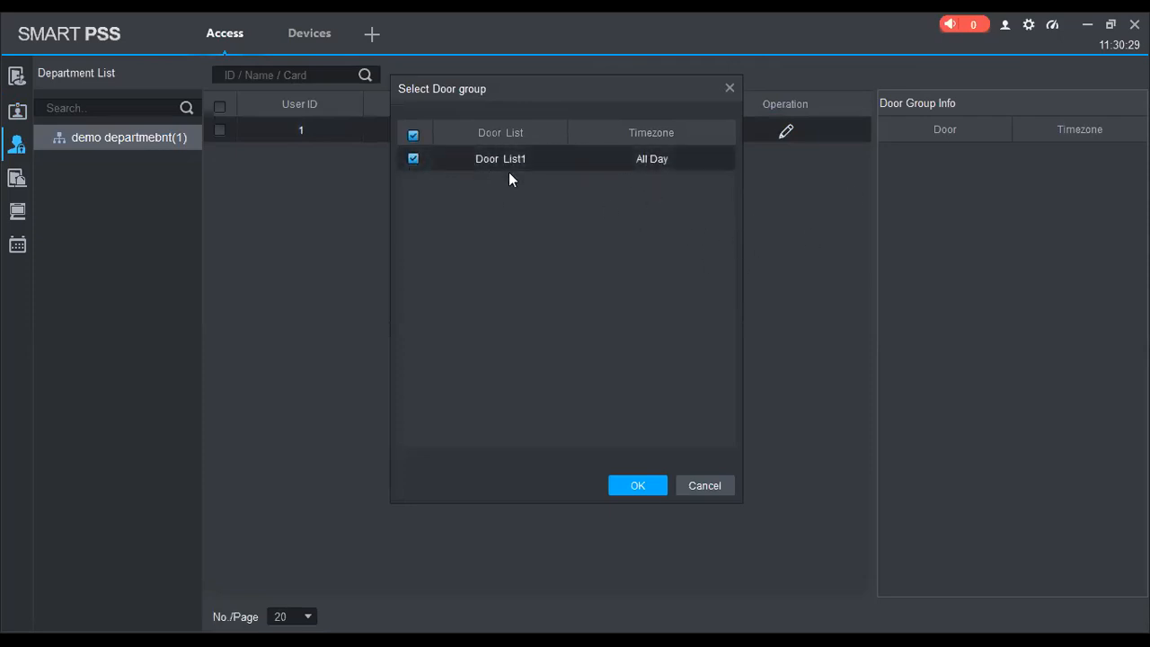
click(729, 88)
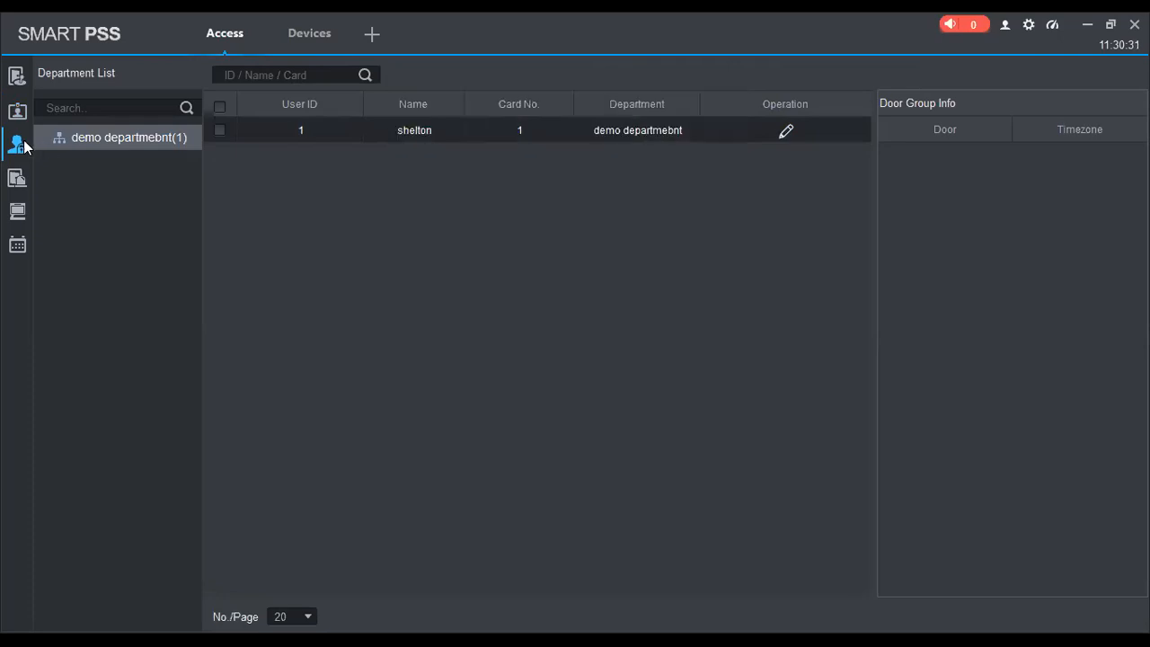
right_click(59, 139)
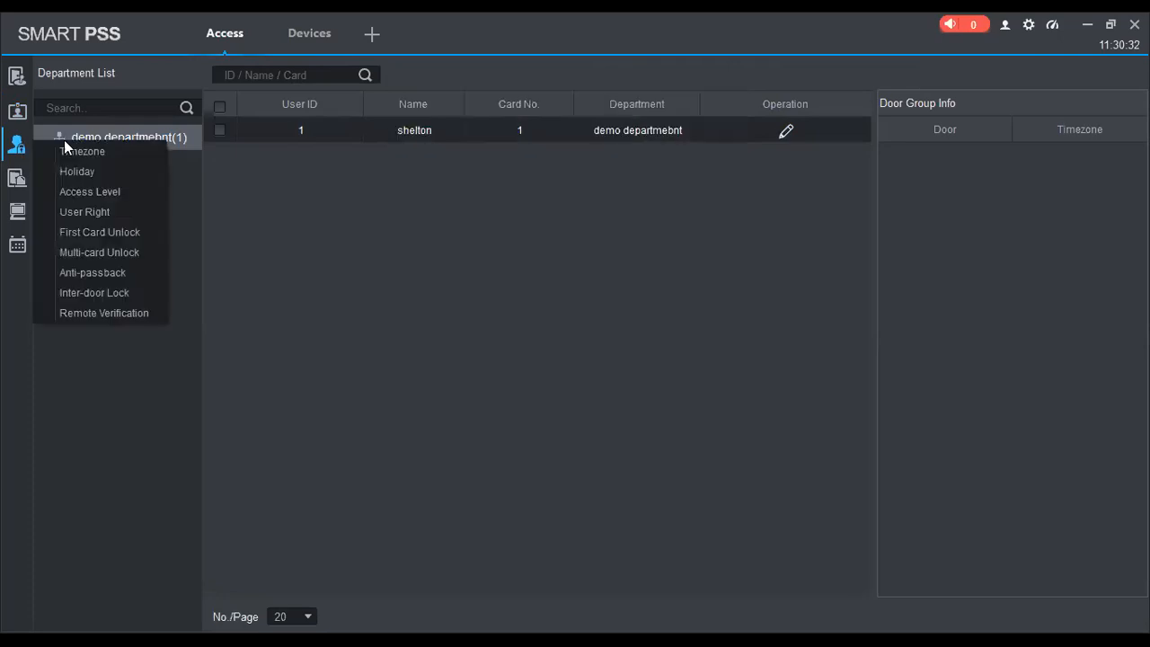
click(97, 193)
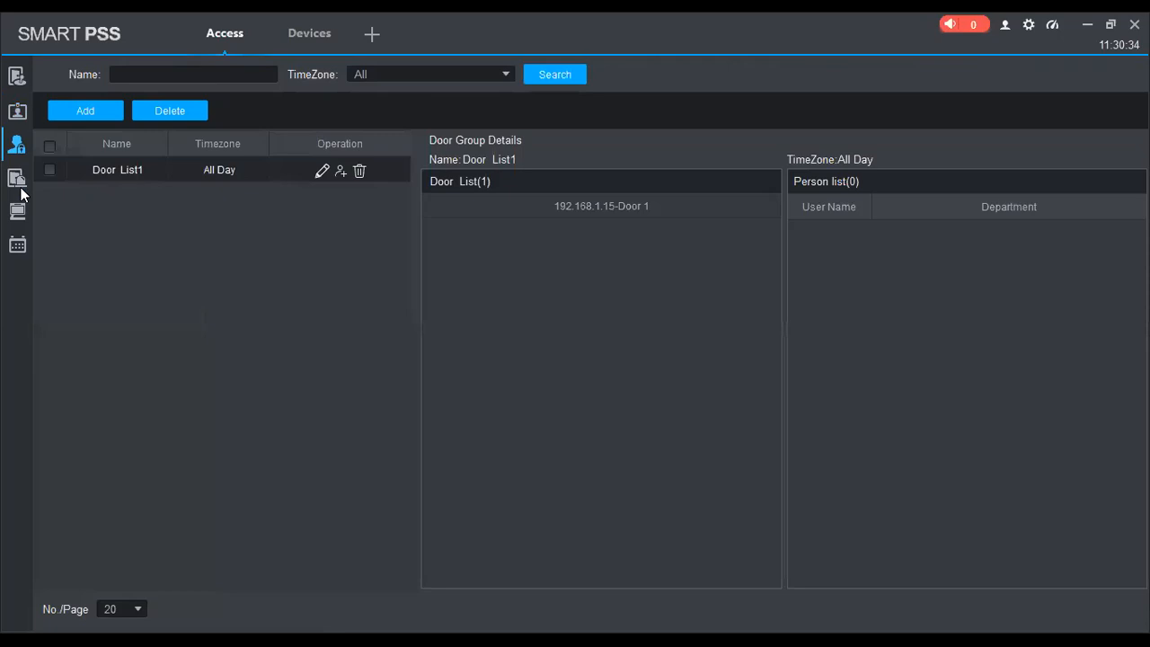
Rename the Door List1 door group to 'demo asa4214f'
mouse_move(18, 145)
click(91, 193)
click(317, 169)
key(ctrl+a)
text(demo a)
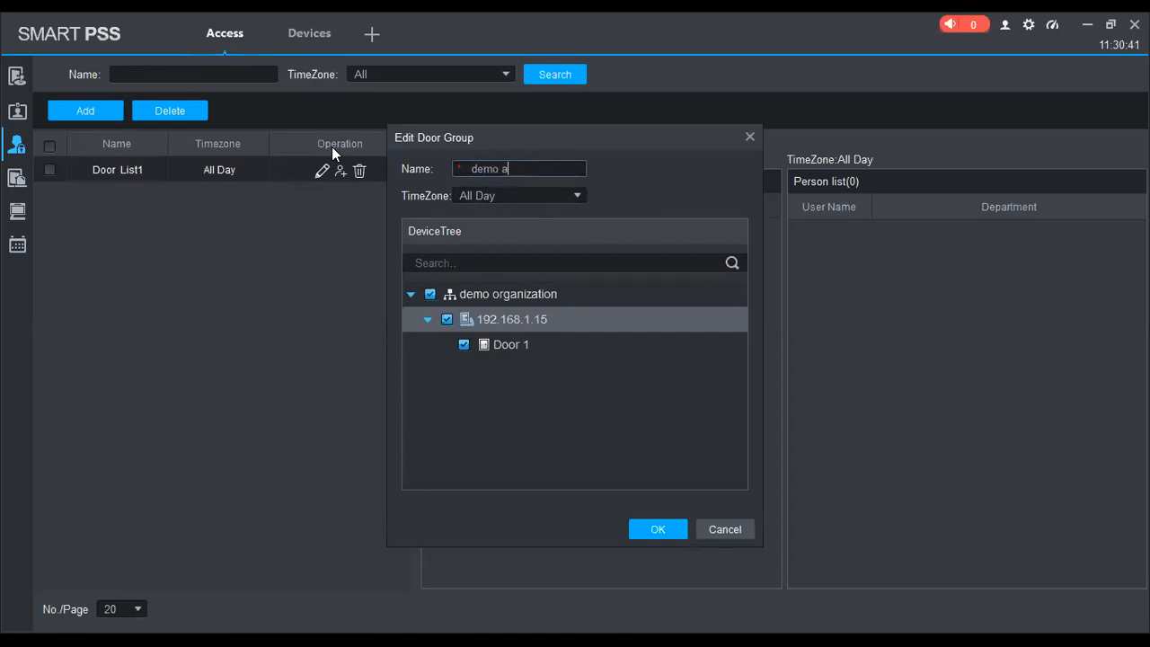
text(sa42141)
click(657, 529)
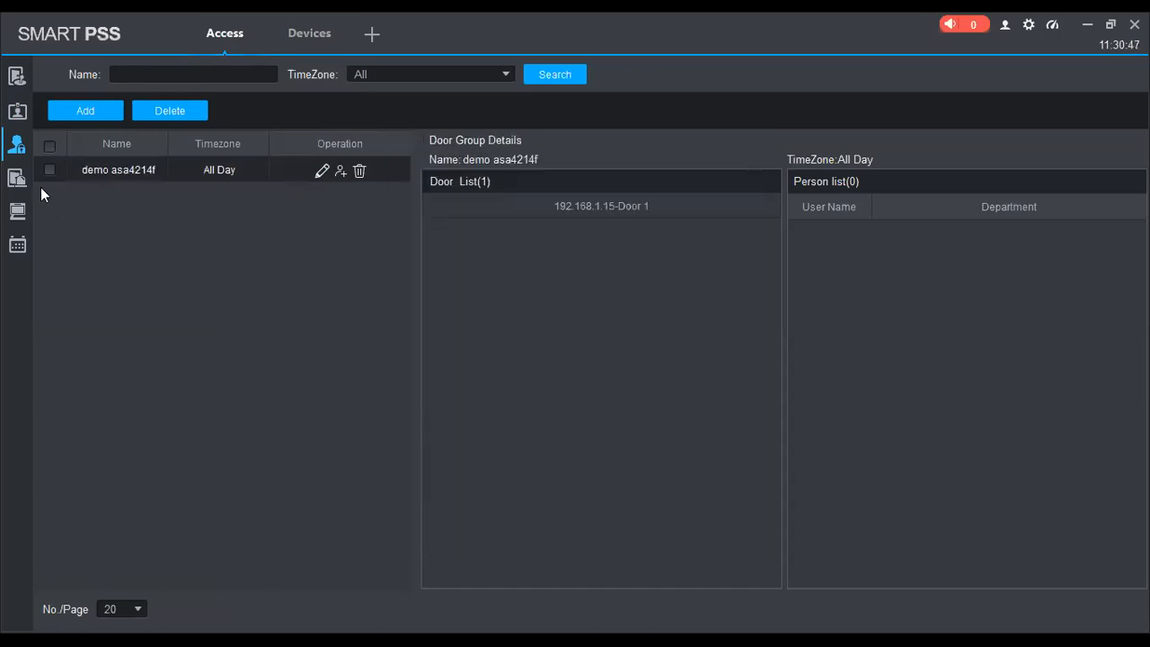
Assign the demo asa4214f door group to the user in User Right
mouse_move(18, 145)
click(92, 211)
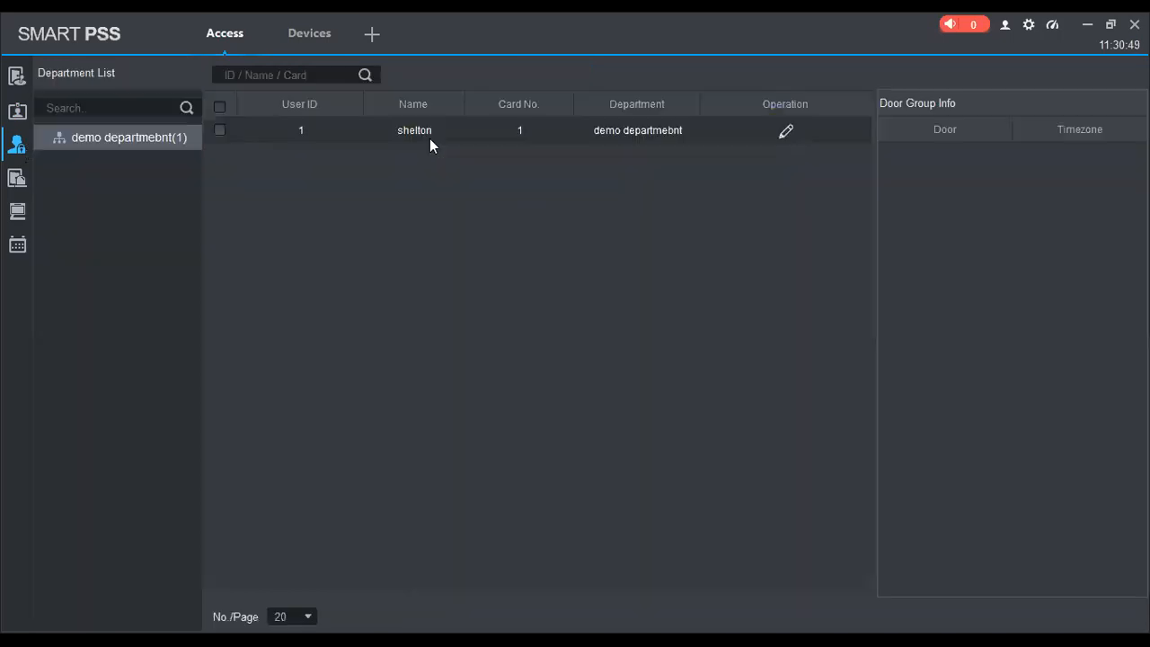
click(784, 133)
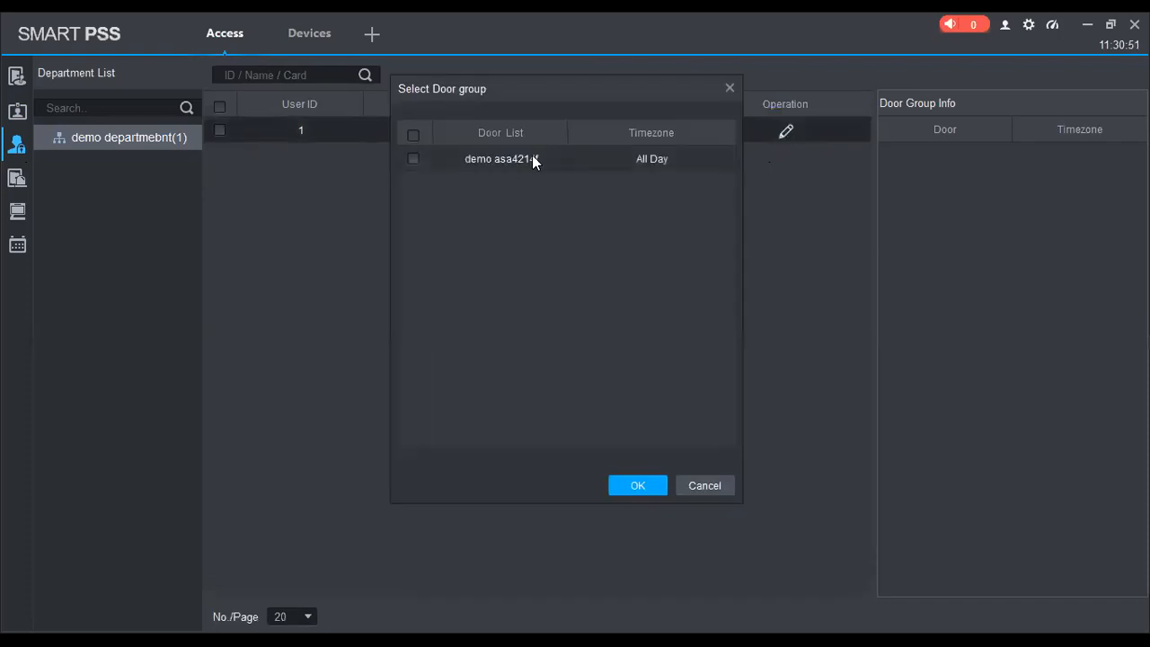
click(413, 159)
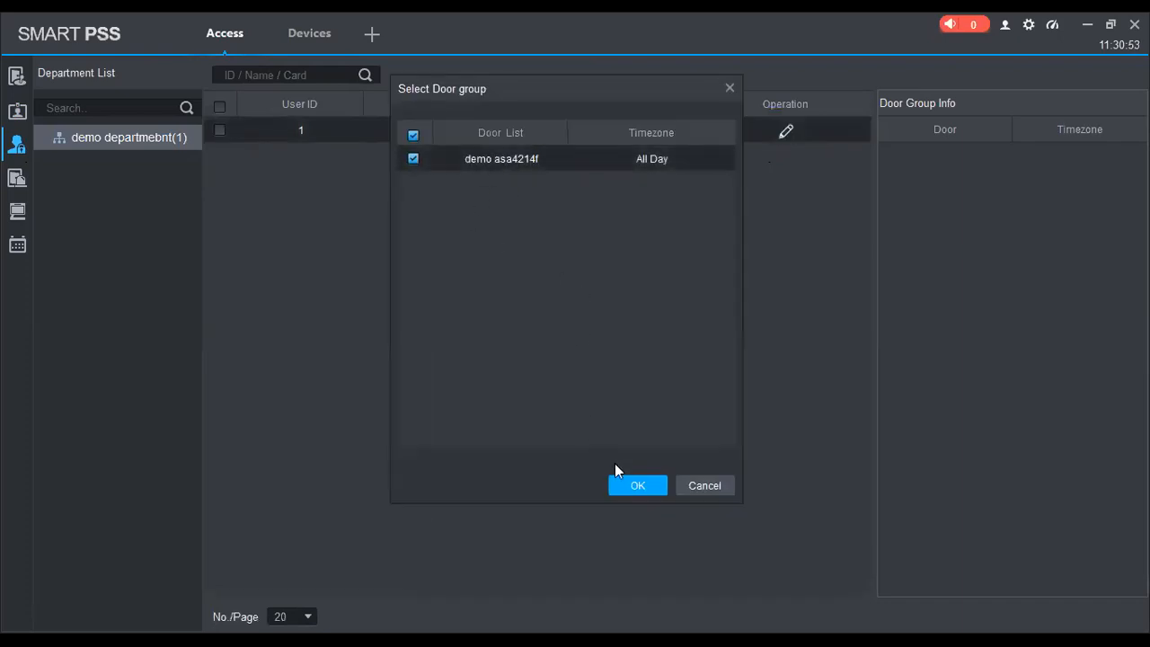
click(631, 485)
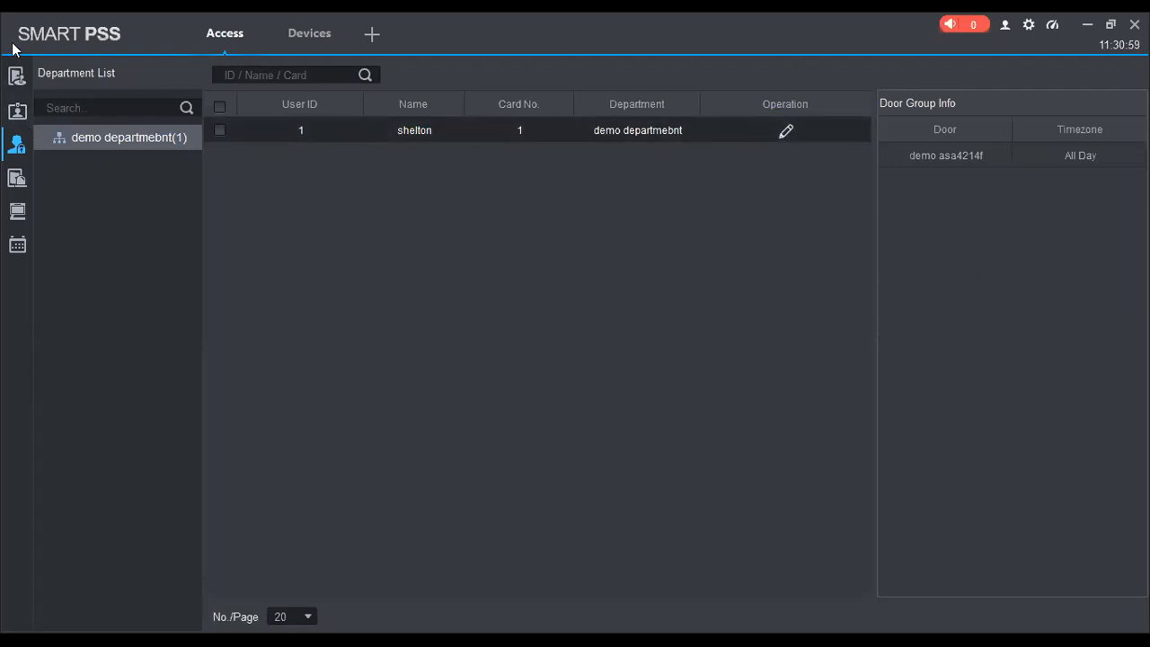
click(17, 77)
right_click(127, 165)
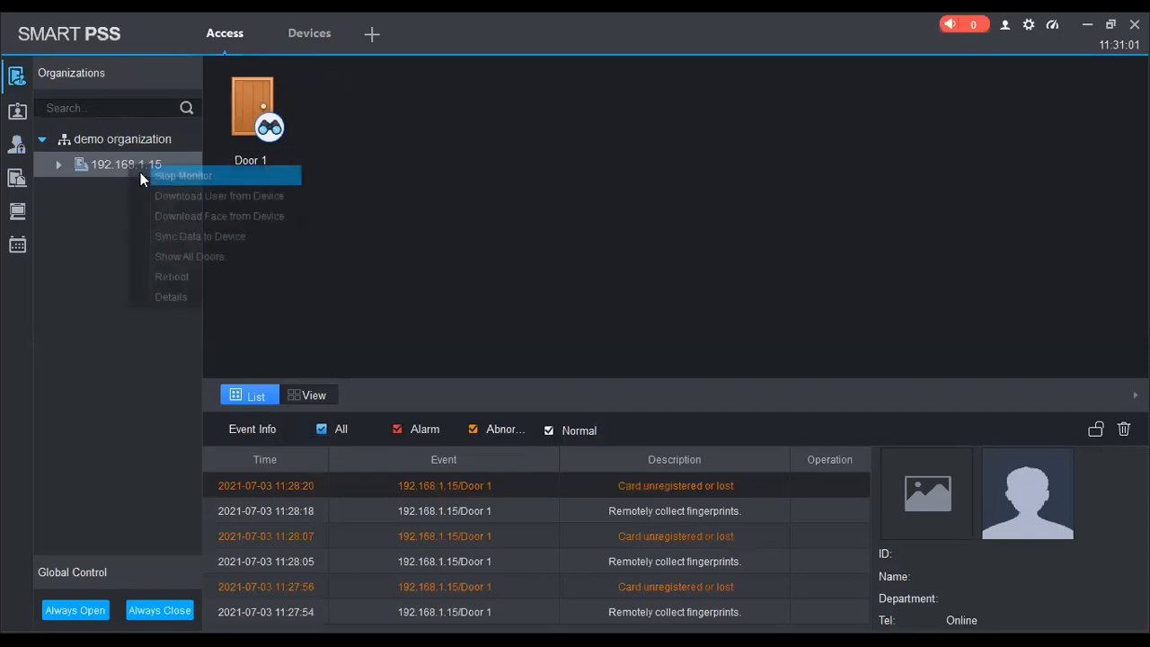
click(308, 221)
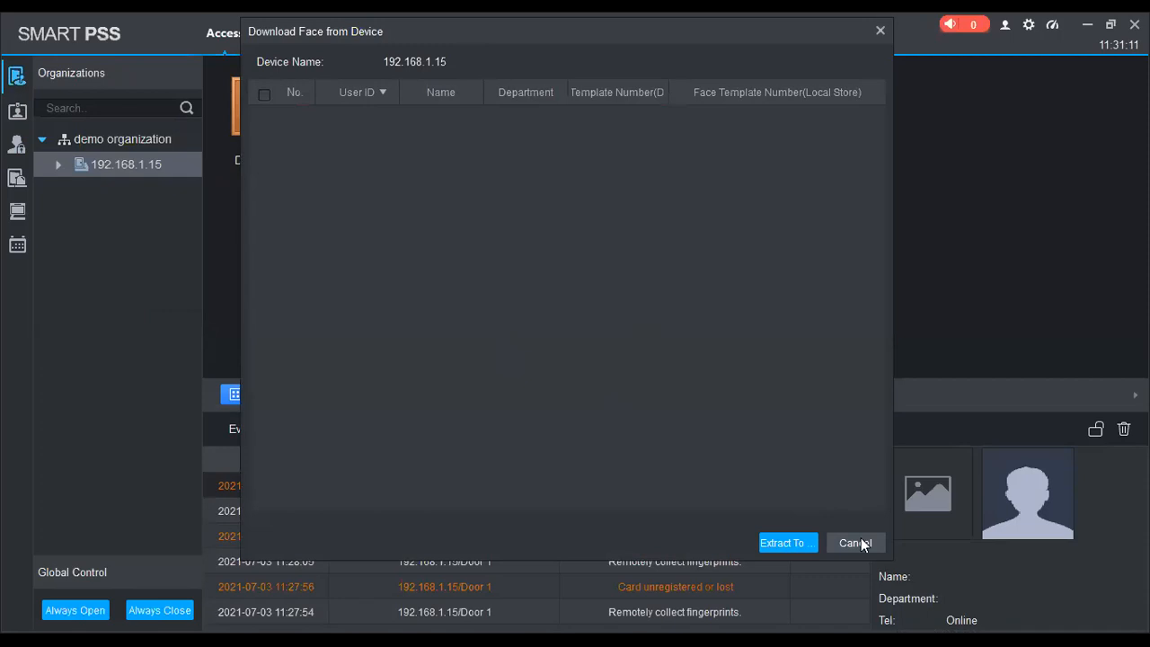
click(859, 544)
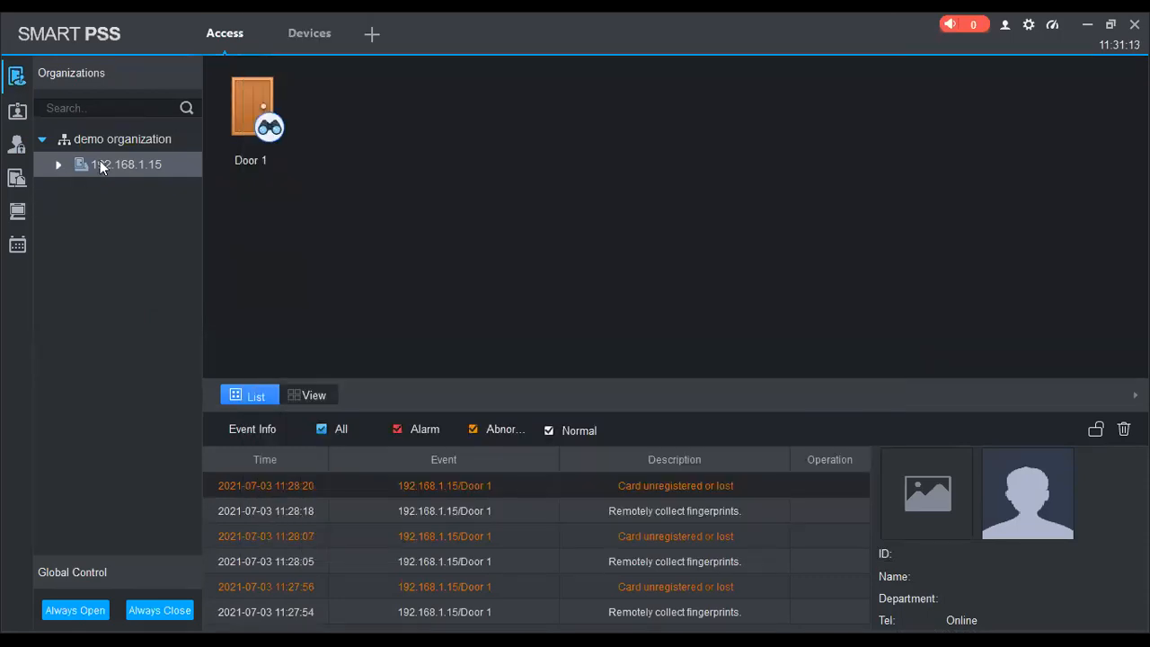
right_click(101, 165)
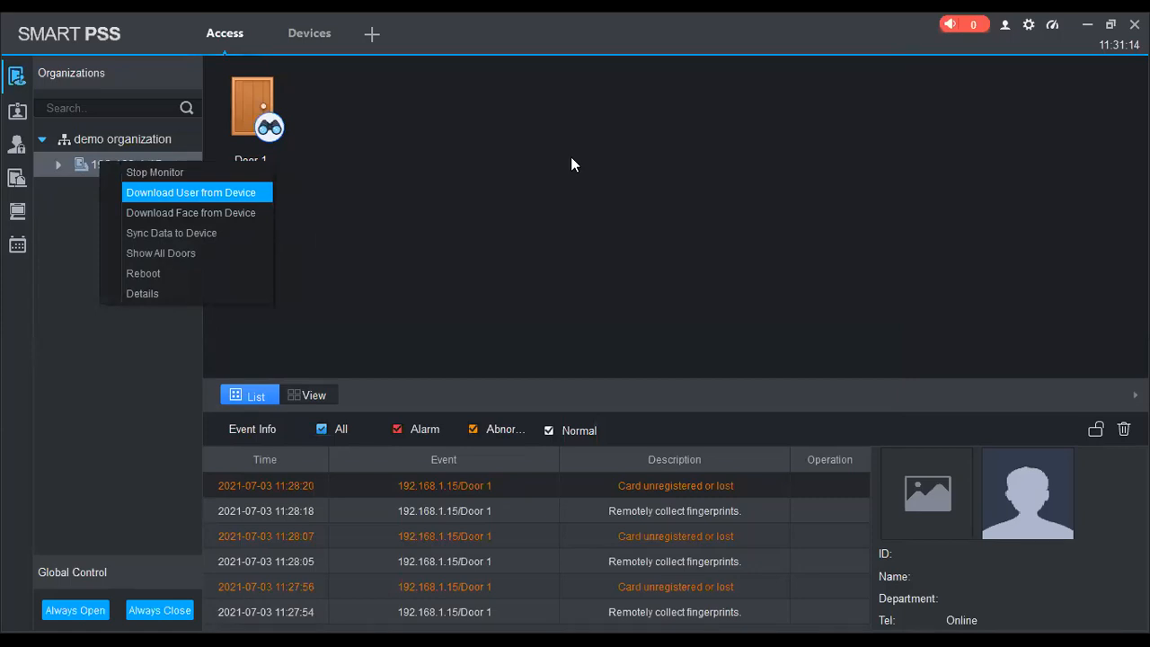
key(Return)
mouse_move(349, 105)
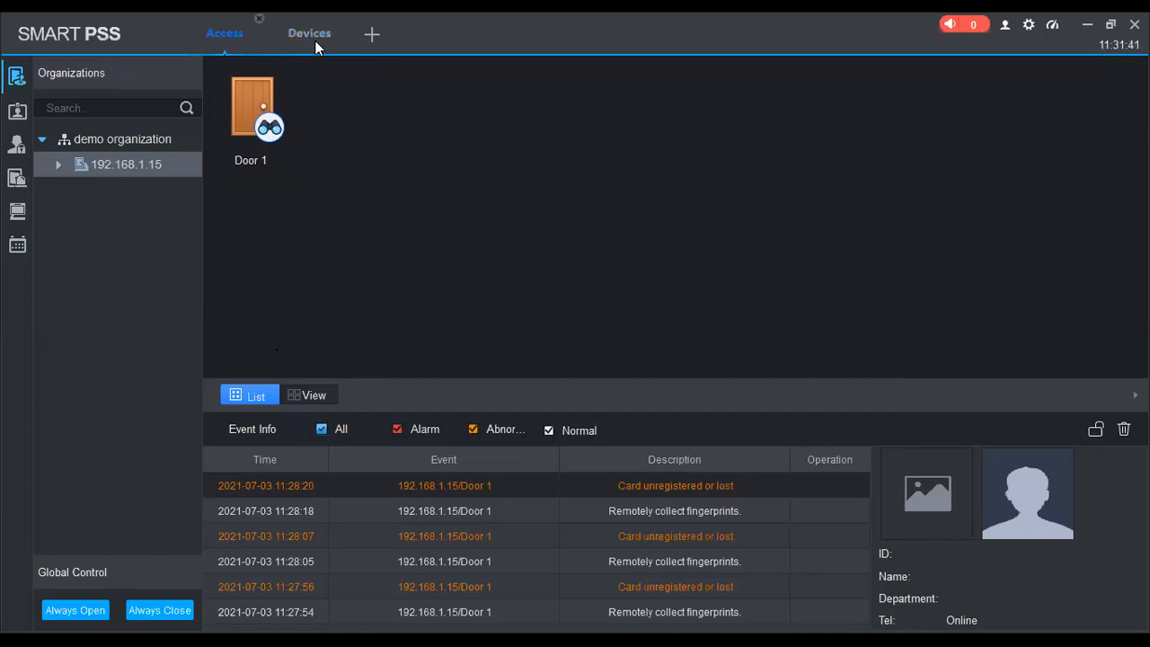
Close the Access tab and open the Attendance module's setup options from a new tab
click(259, 19)
click(290, 35)
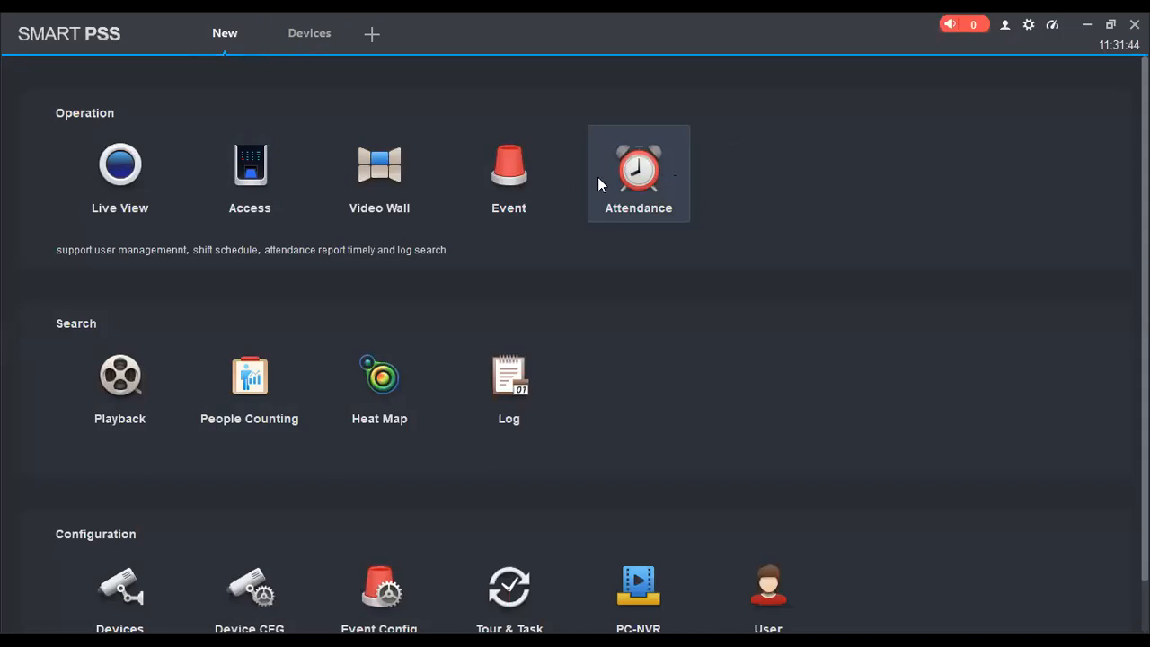
click(638, 207)
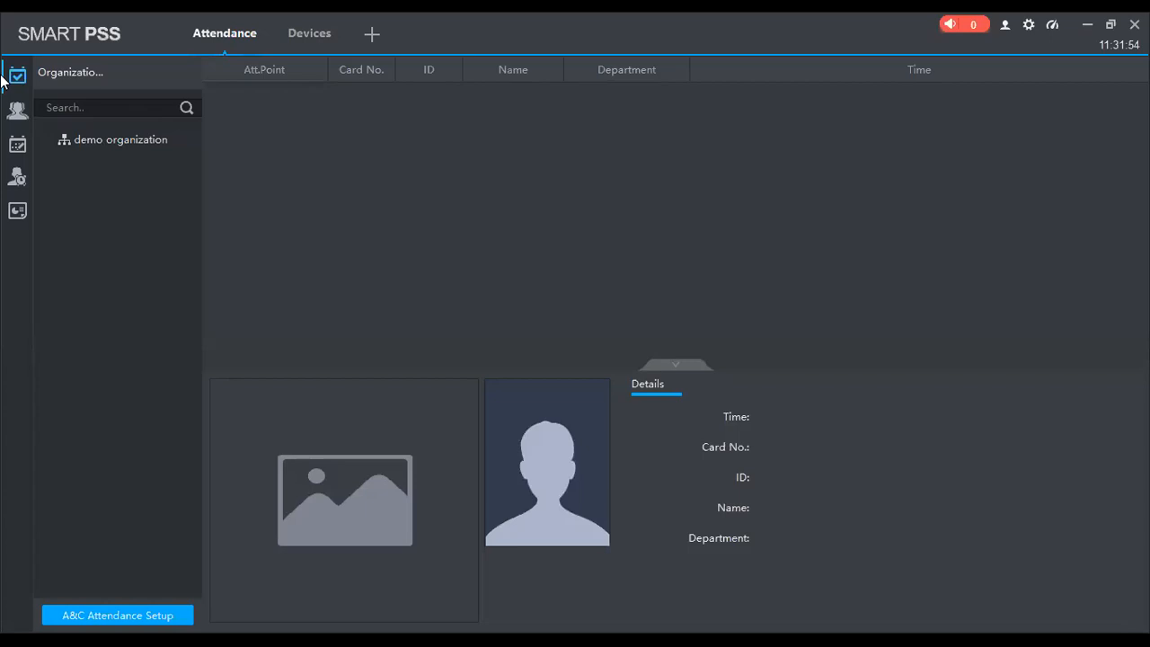
click(17, 143)
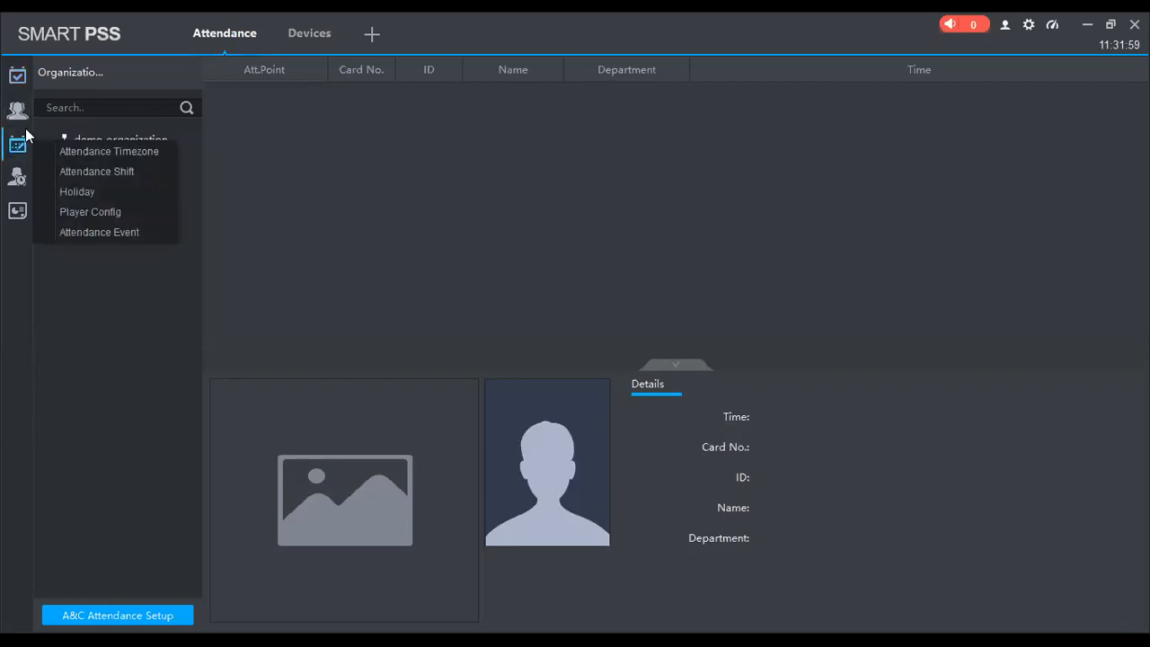
Create a new attendance timezone named 'demo asa4214'
click(83, 152)
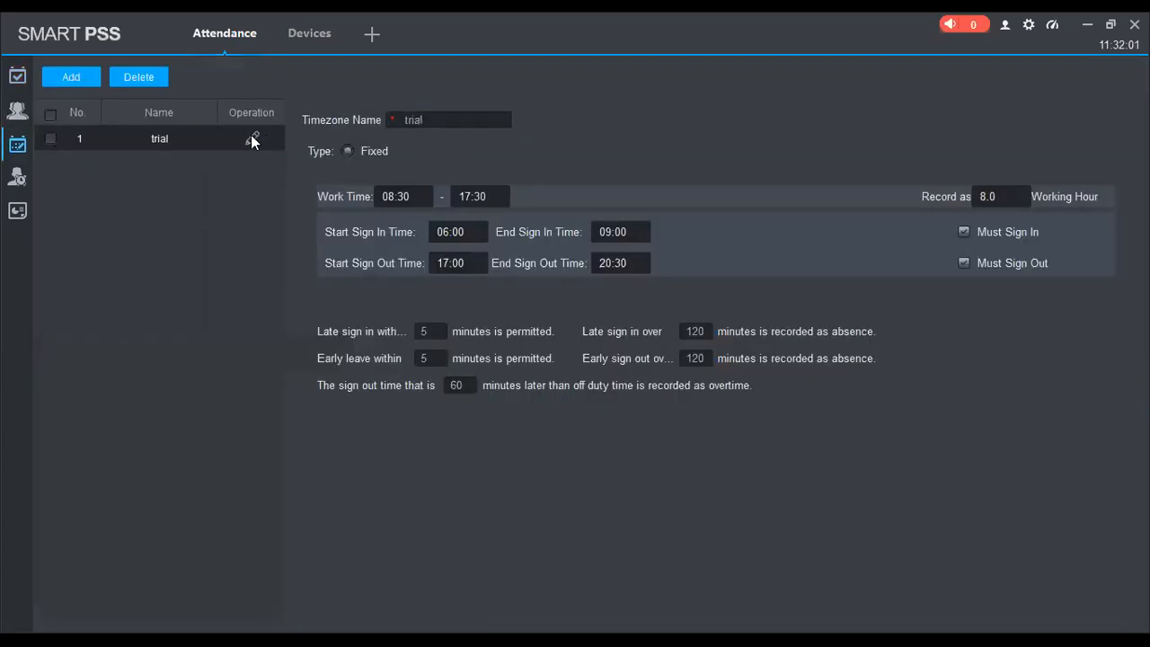
click(88, 81)
click(570, 282)
text(demo)
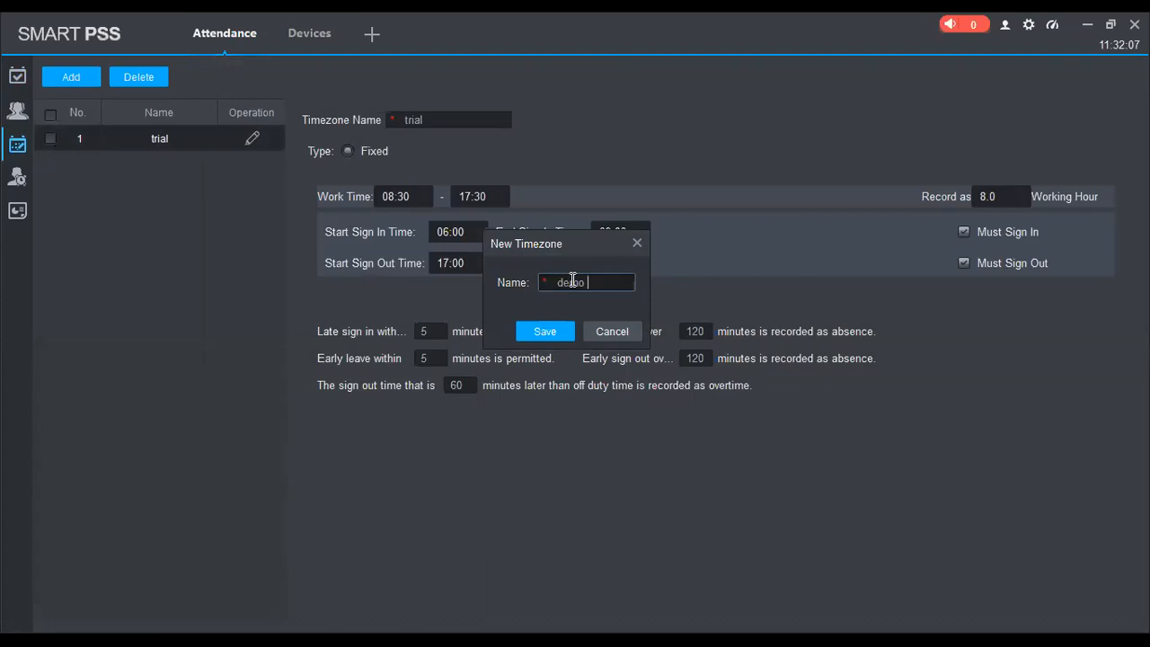
text( asa4214)
click(554, 333)
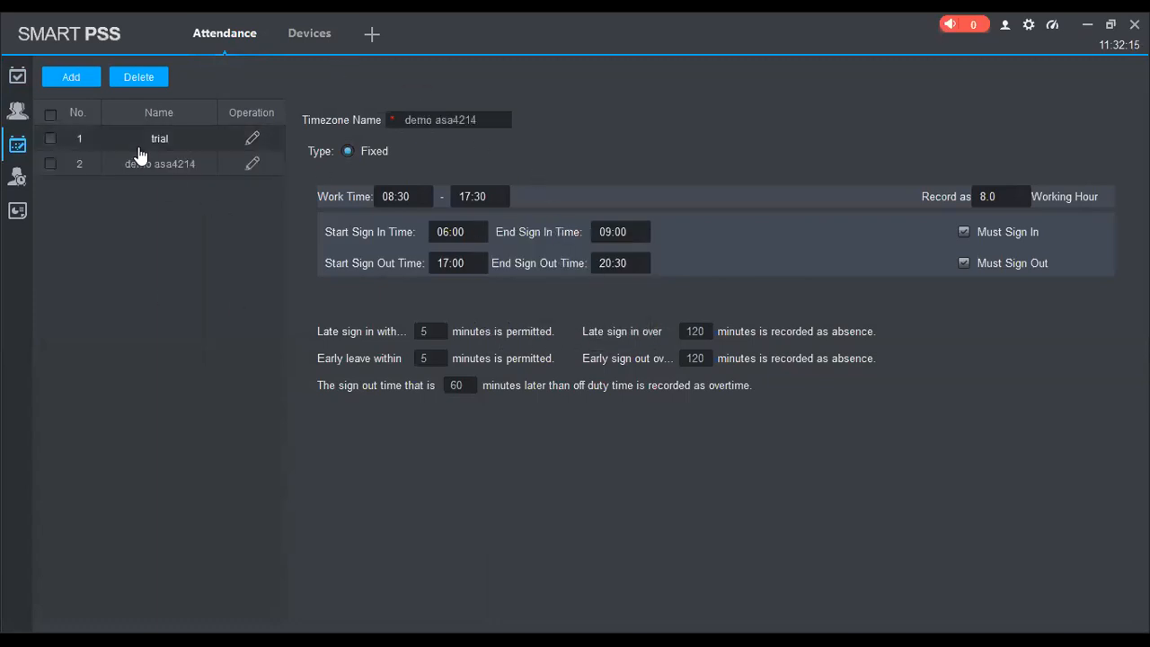
Rename the demo asa4214 timezone to 'weekday work'
click(251, 167)
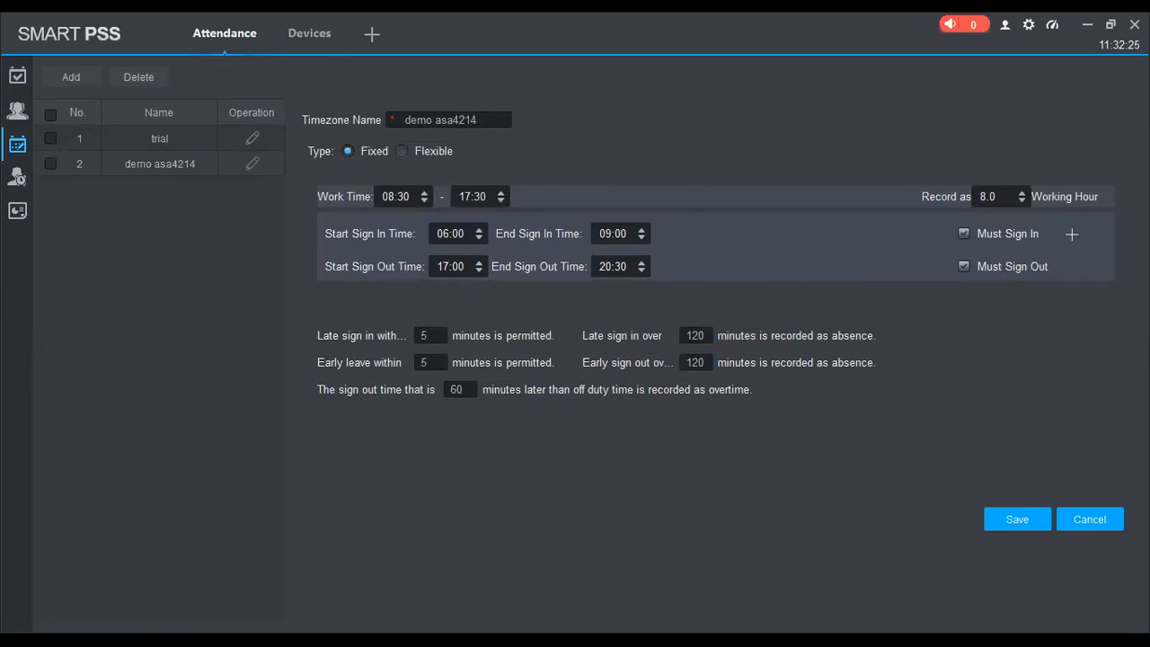
click(1074, 522)
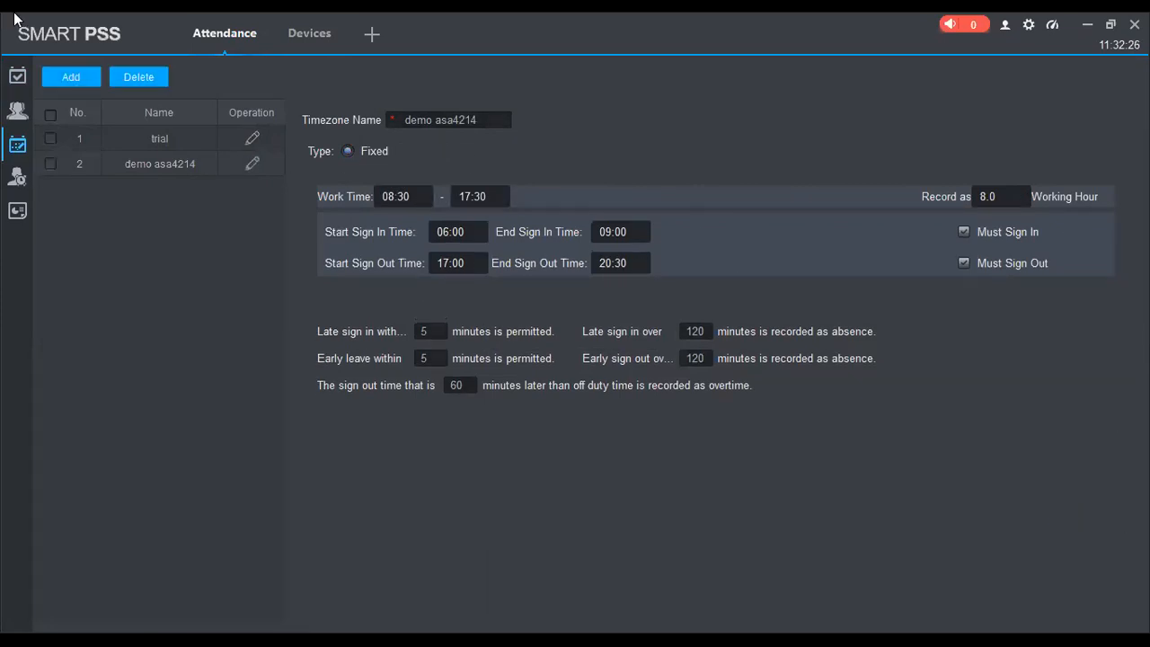
click(252, 165)
drag(487, 119, 359, 114)
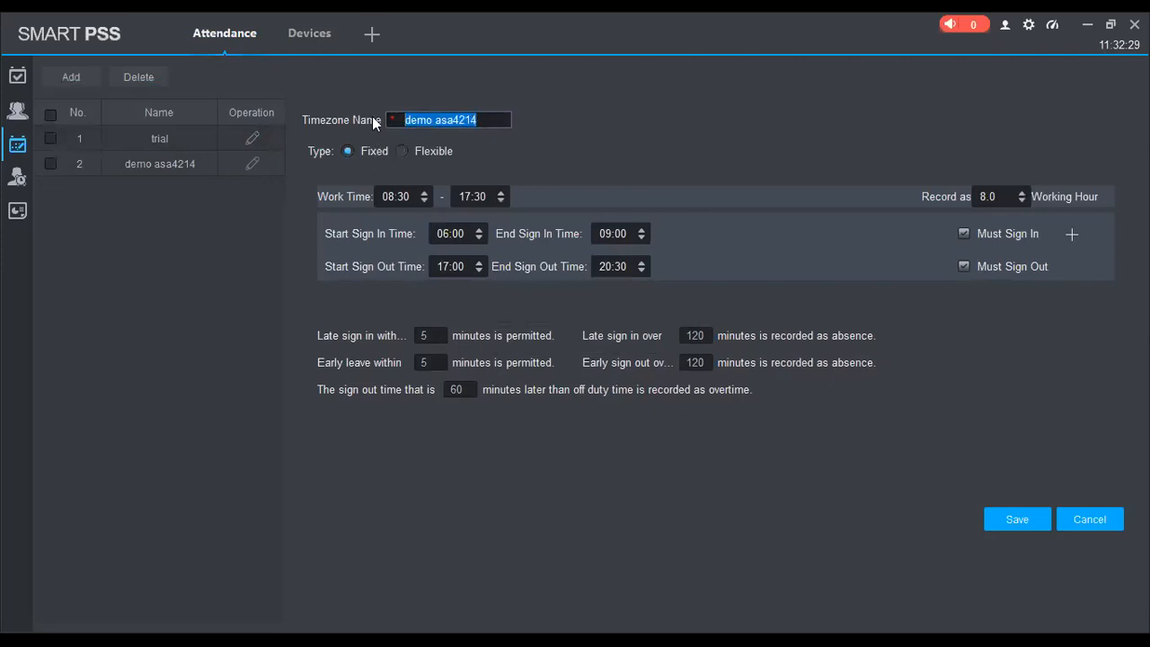
text(weekday work)
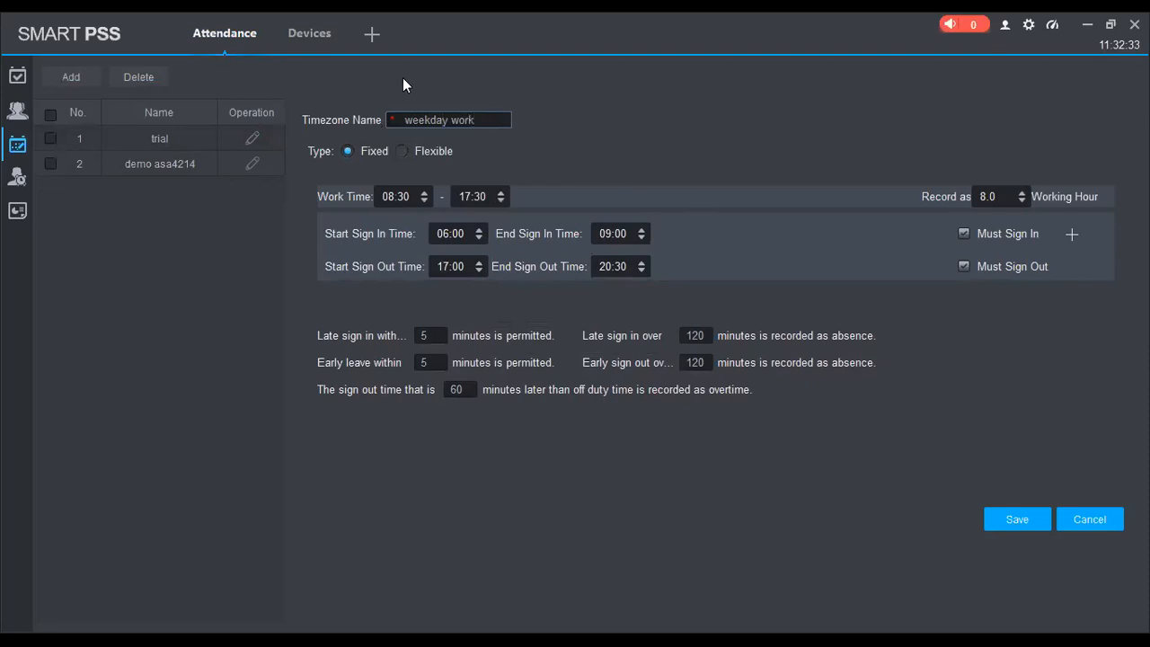
click(1007, 522)
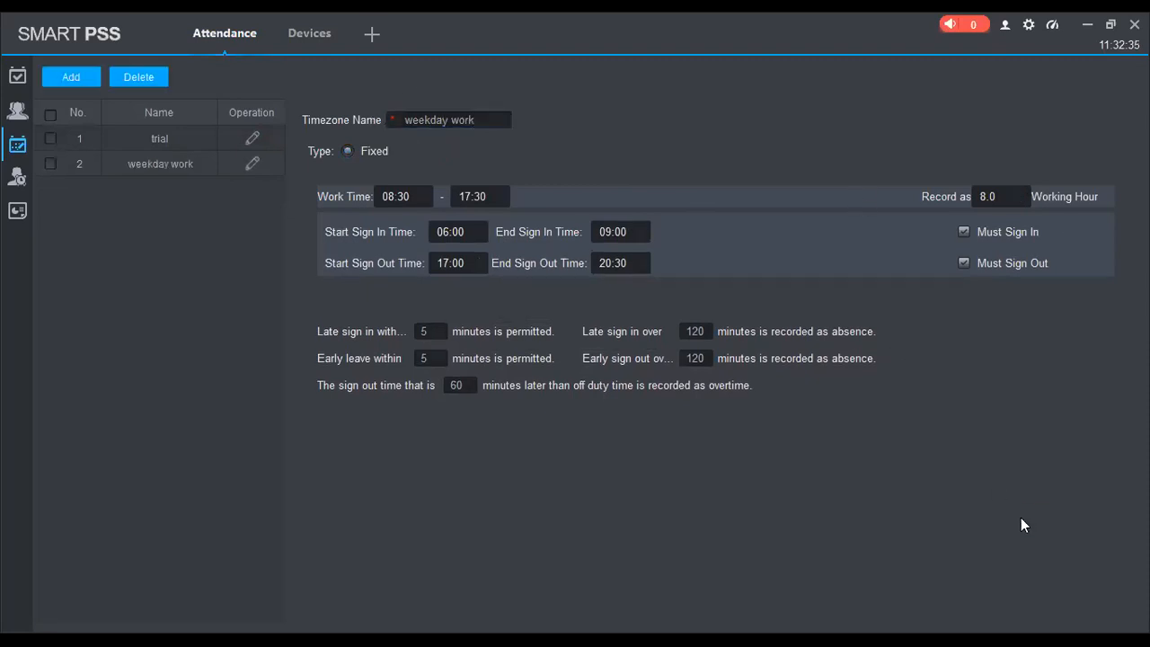
Add a new timezone named 'saturdays'
click(73, 79)
text(saturdays)
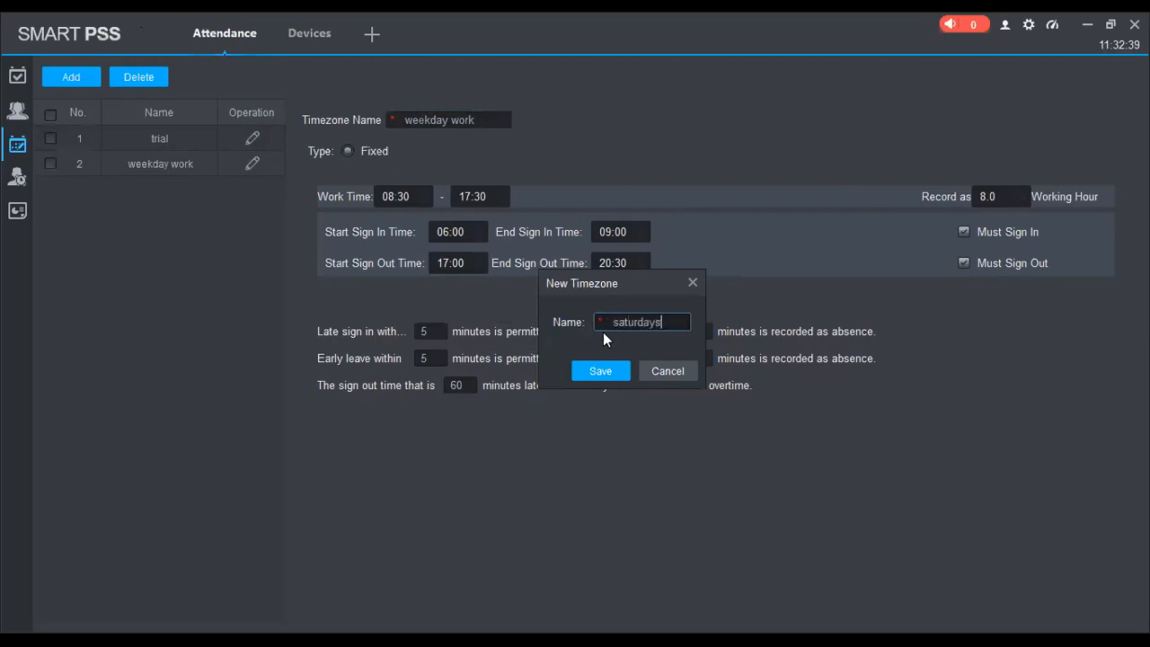
click(601, 371)
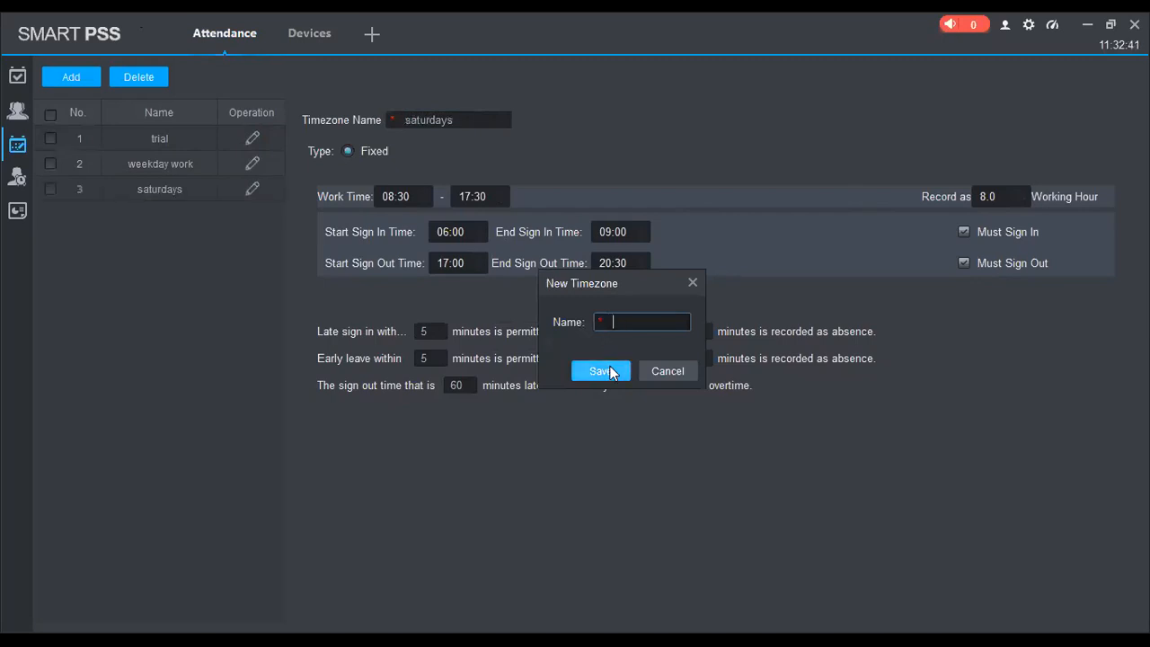
Try lowering the saturdays work end time, then discard the edit after the sign-out warning
click(253, 189)
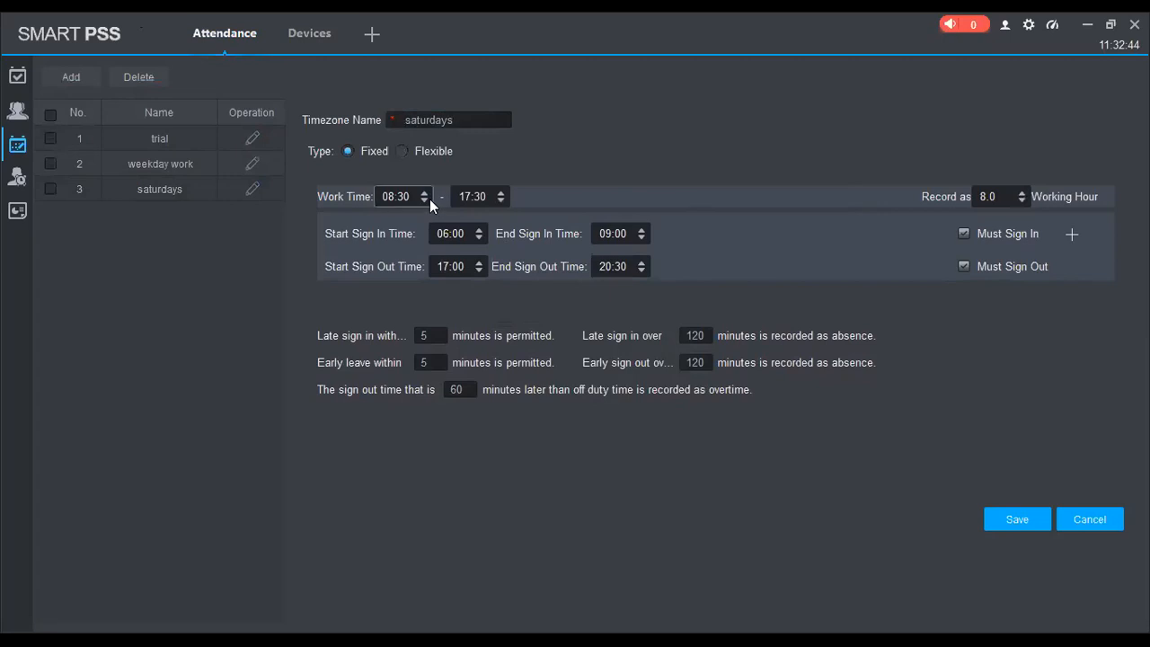
click(469, 195)
click(503, 202)
click(1014, 521)
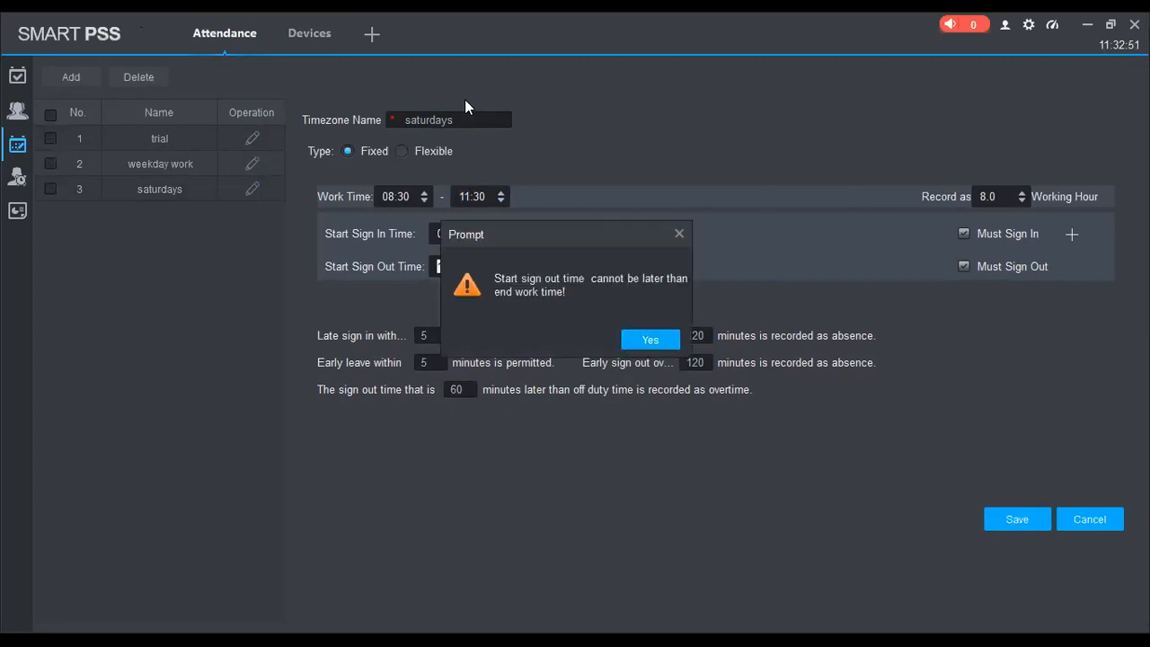
click(649, 340)
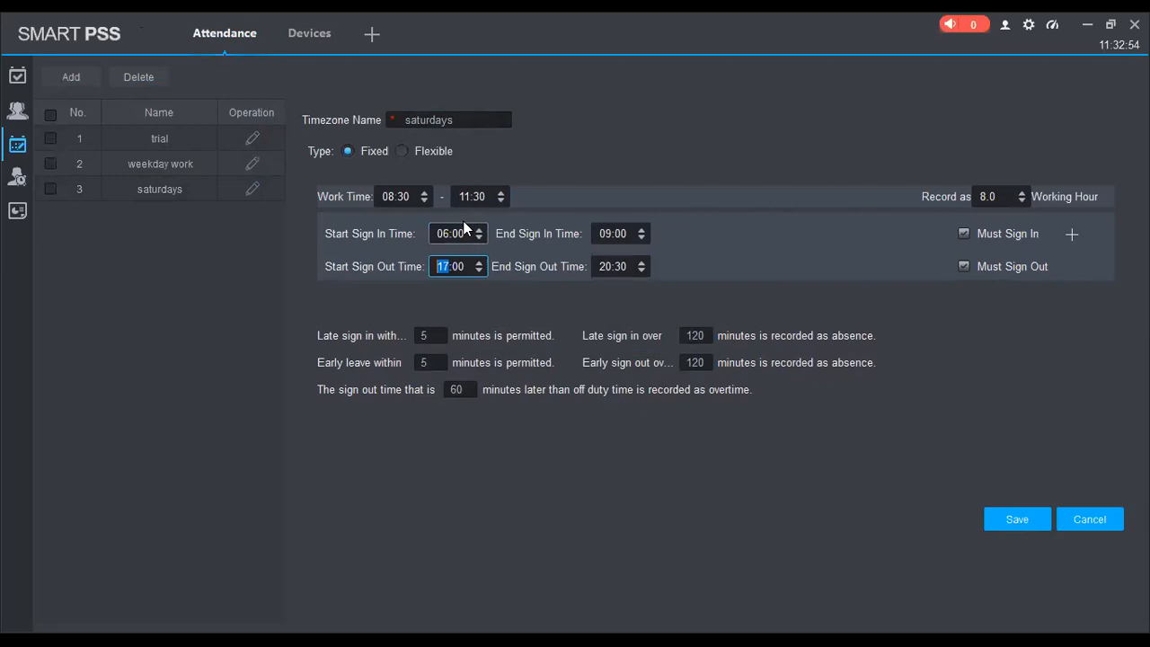
click(1102, 505)
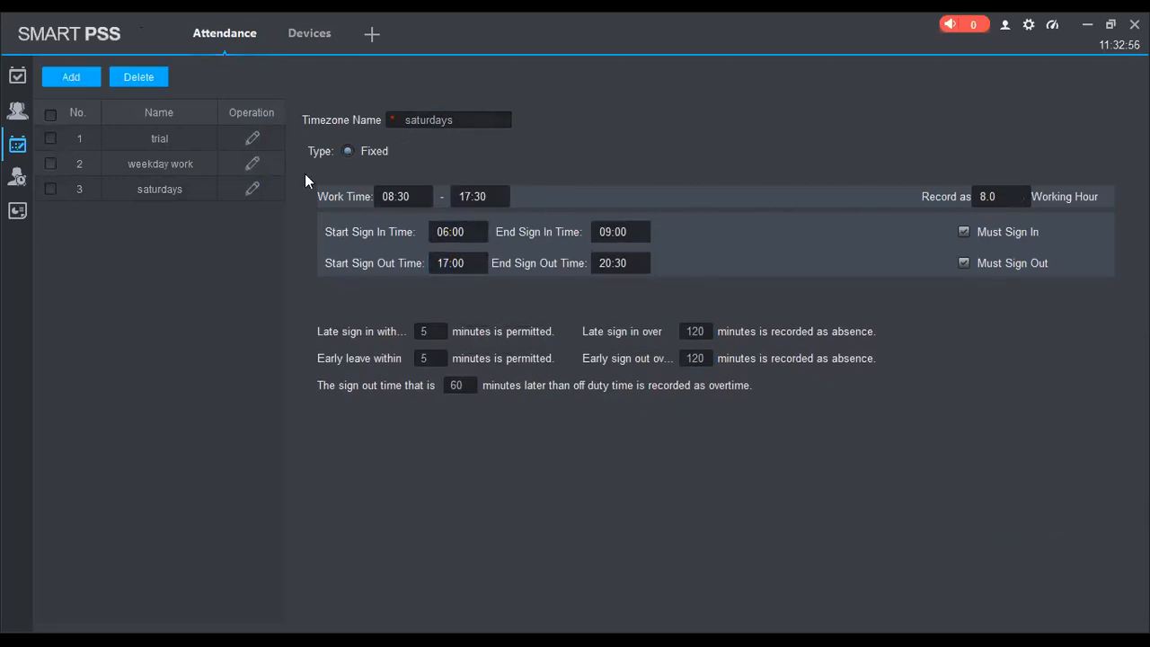
click(251, 163)
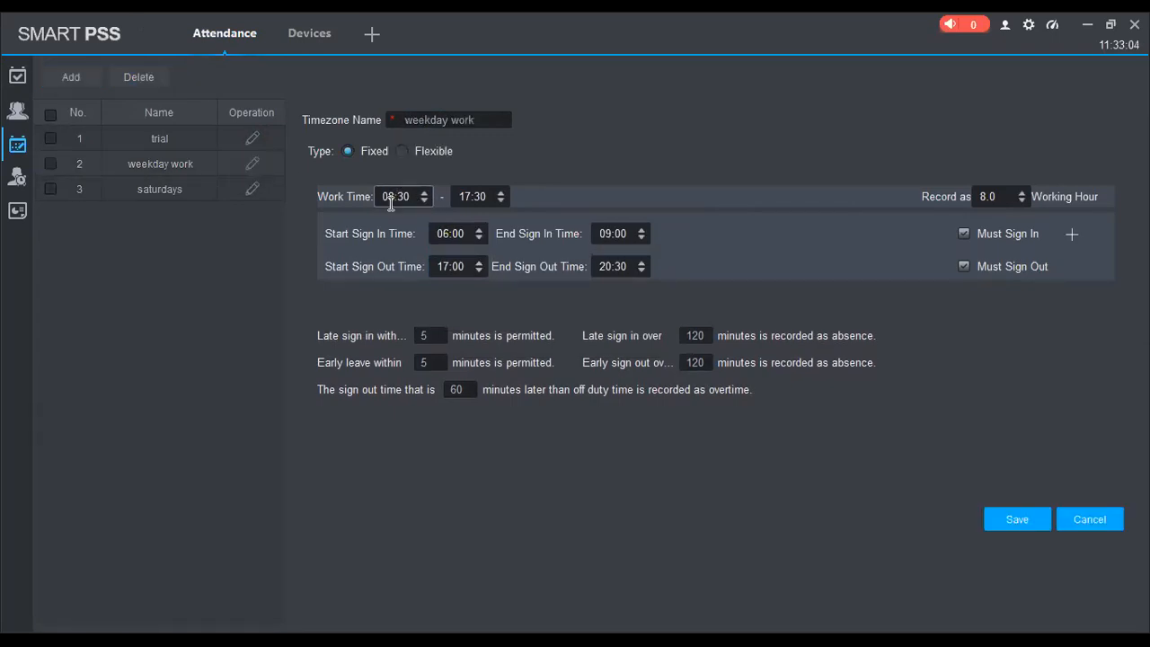
Set the weekday work timezone's work time to 11:35–11:40
click(475, 197)
scroll(988, 196, down, 13)
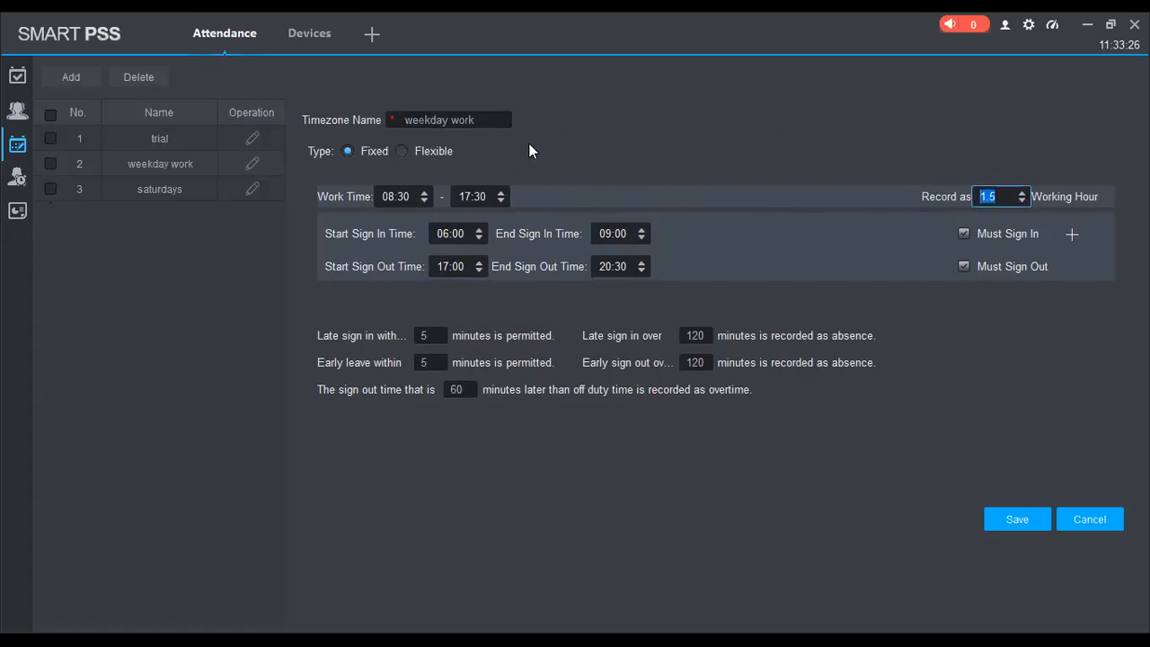
click(395, 196)
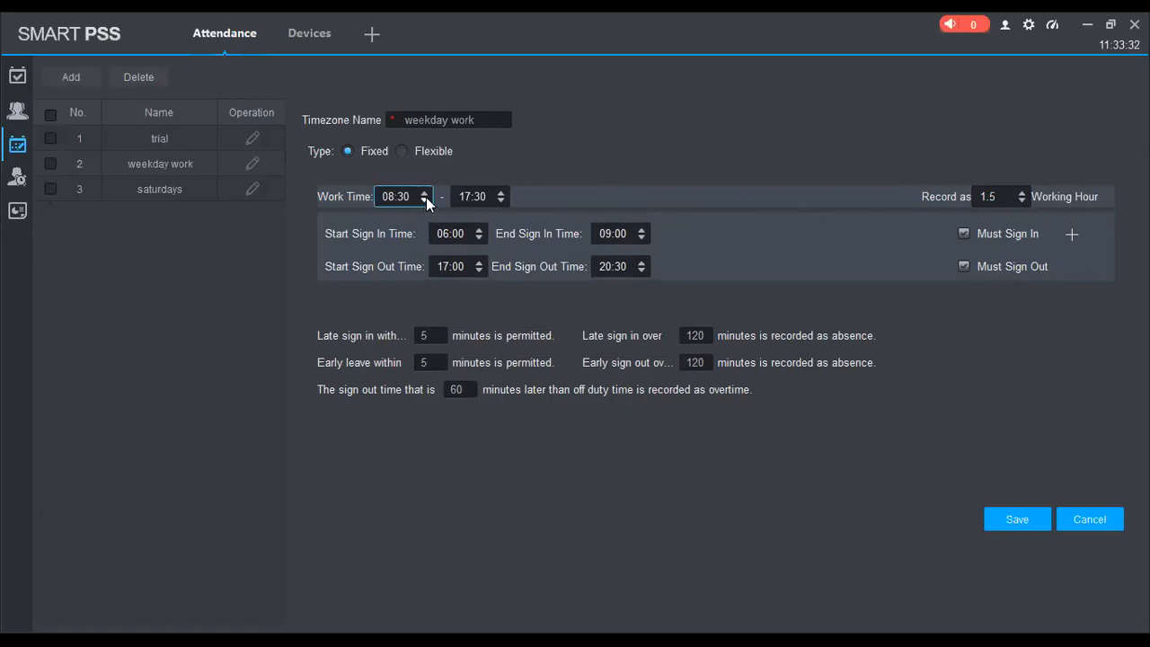
click(424, 201)
click(424, 193)
click(424, 193)
click(412, 196)
key(BackSpace)
text(5)
click(469, 197)
key(BackSpace)
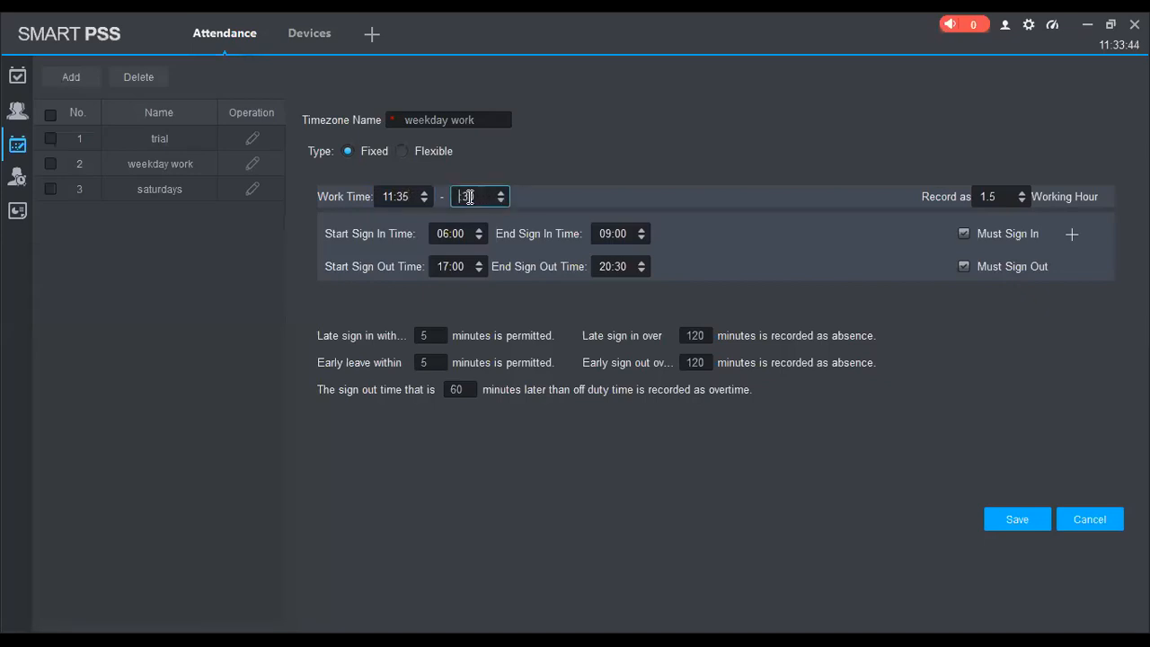
text(1:)
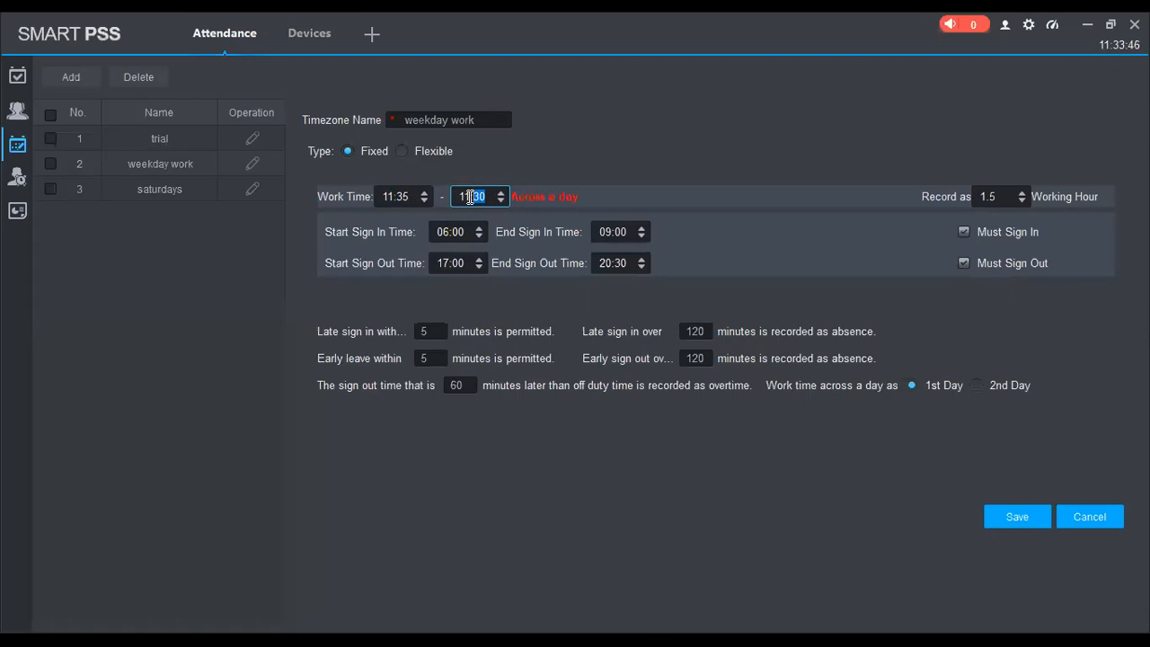
text(40)
Set the sign-in window to 11:30–11:37
click(600, 234)
click(466, 235)
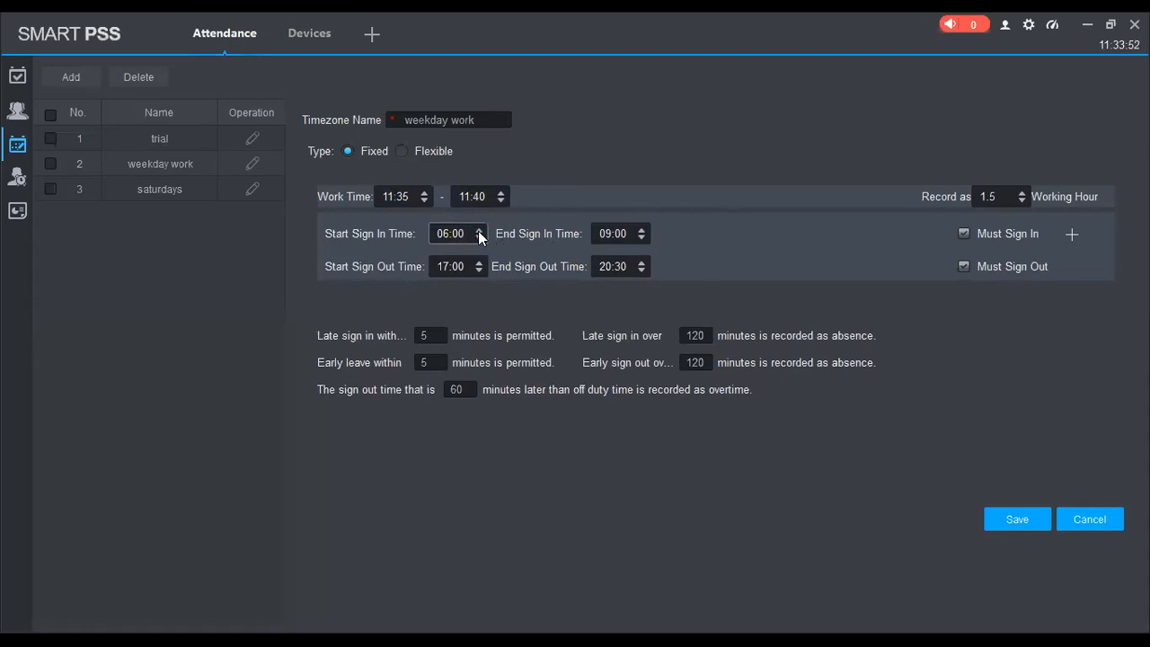
drag(467, 234, 428, 235)
click(441, 230)
key(Delete)
key(Delete)
text(04)
text(30)
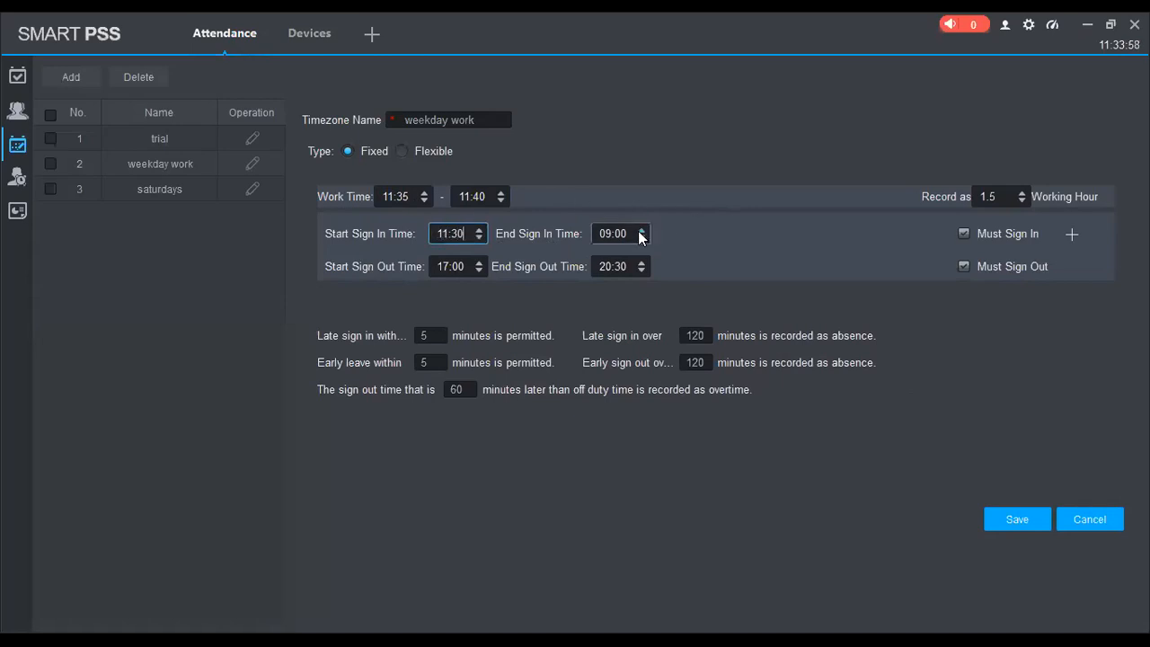
click(610, 233)
key(Delete)
key(Delete)
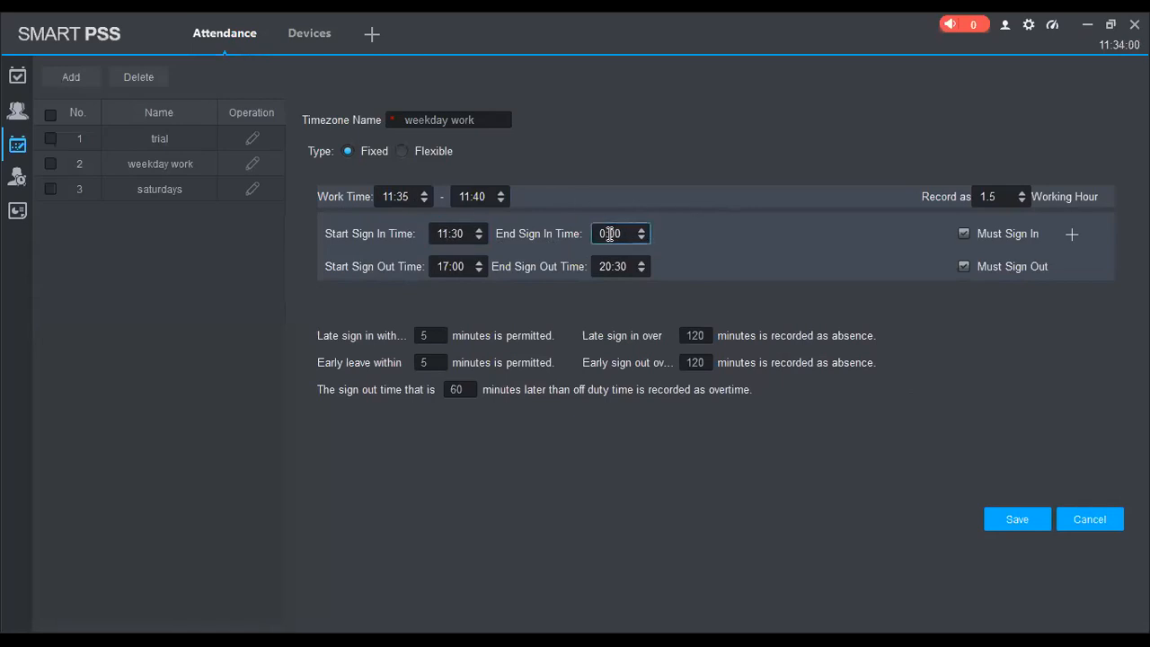
text(11:37)
Set the sign-out window to 11:41–11:46 and the early sign-out absence threshold to 1
click(469, 266)
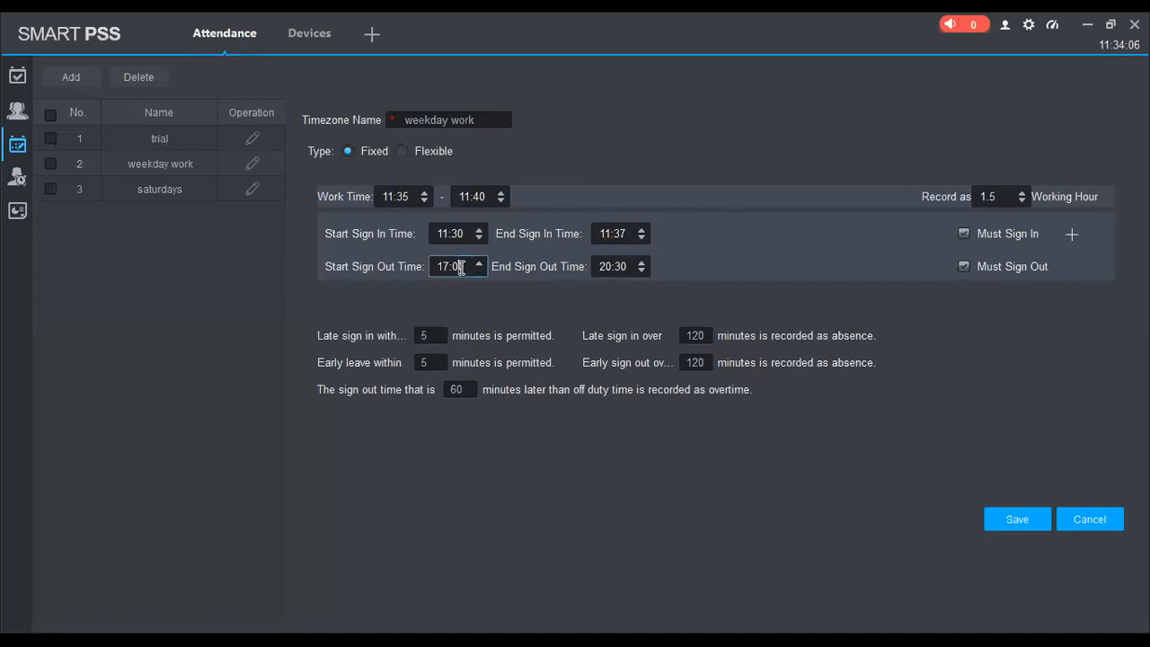
double_click(459, 267)
text(11:41)
click(630, 270)
text(11:)
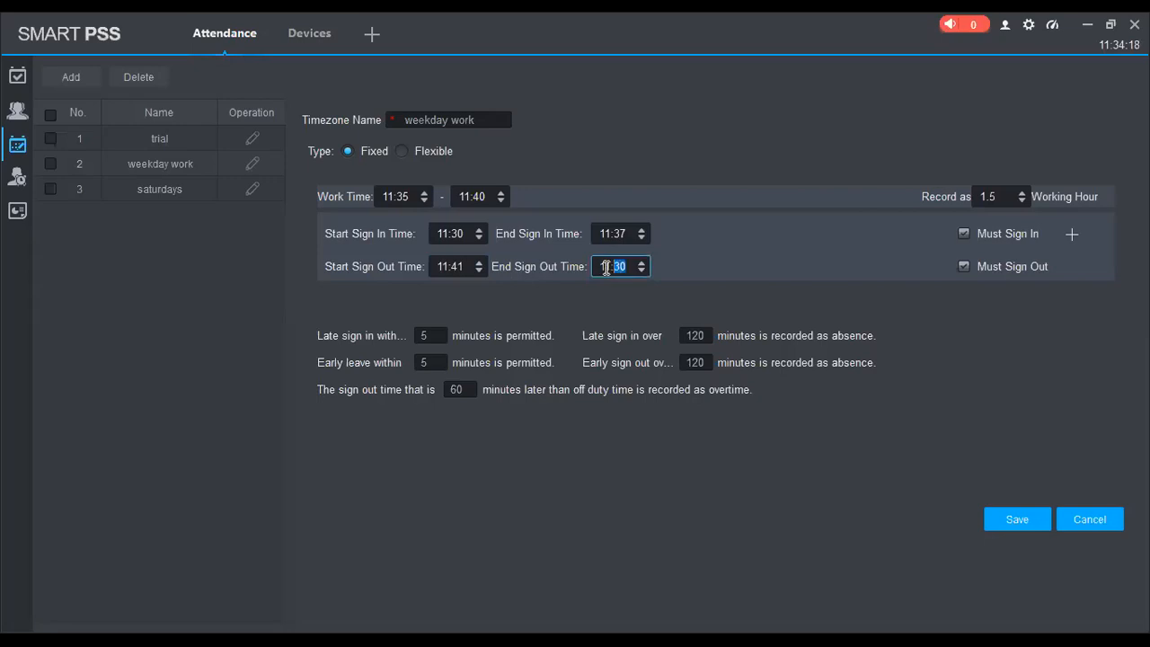
text(46)
click(436, 335)
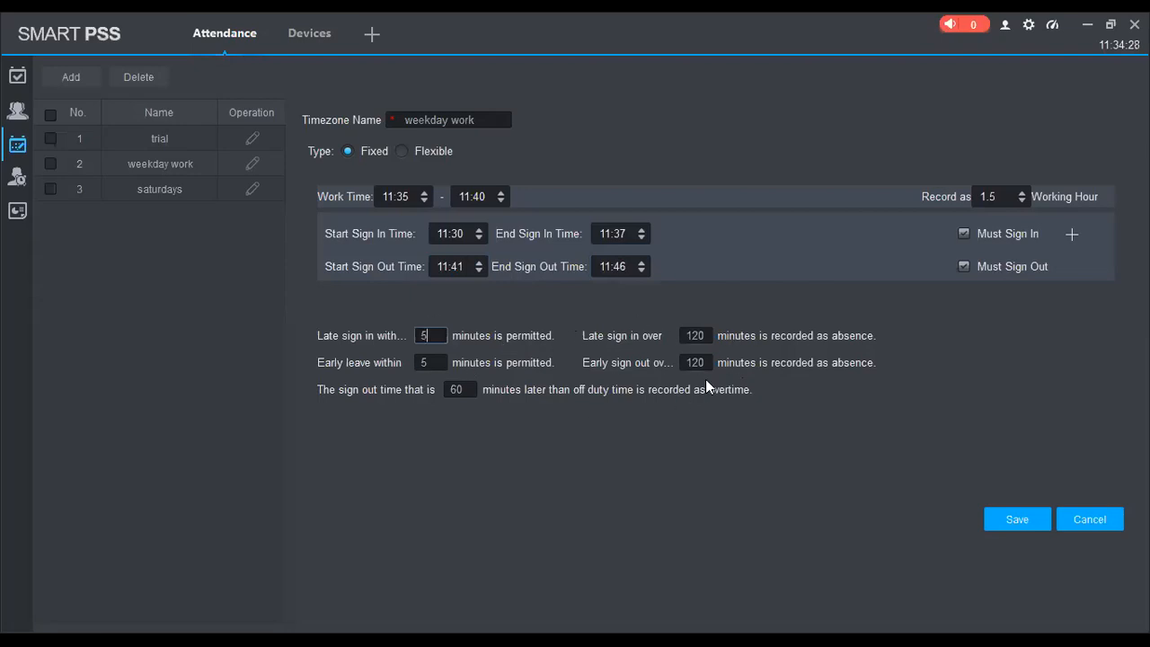
drag(714, 362, 646, 361)
text(1)
Change the start sign-out time to 11:40 and save the weekday work timezone
click(1025, 514)
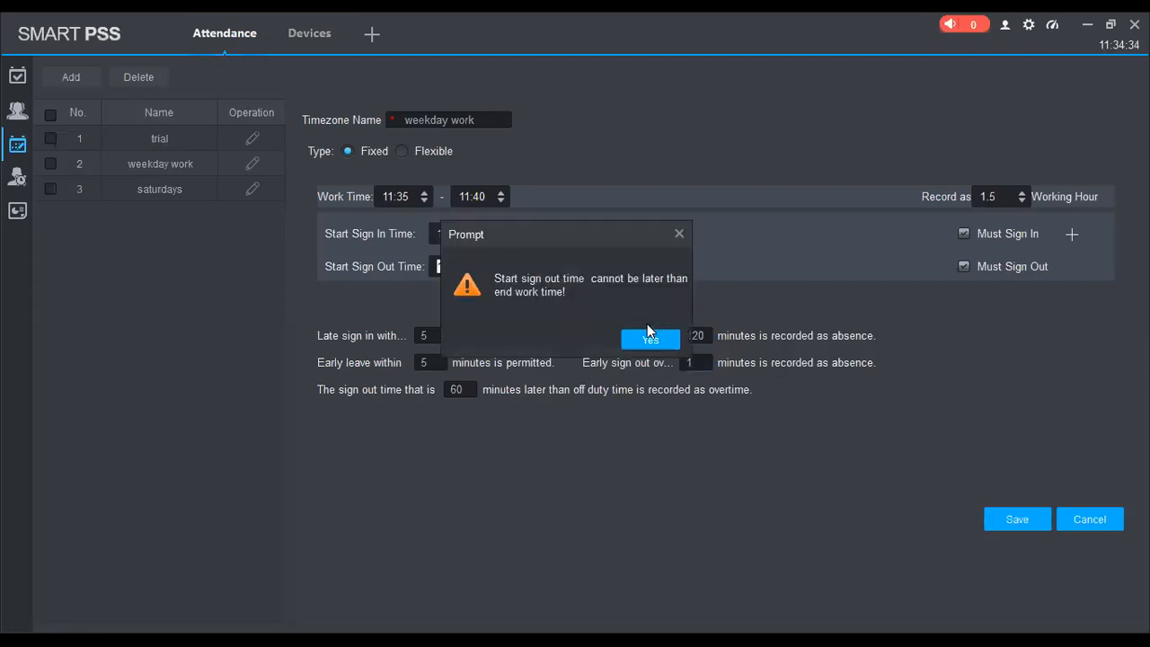
click(647, 339)
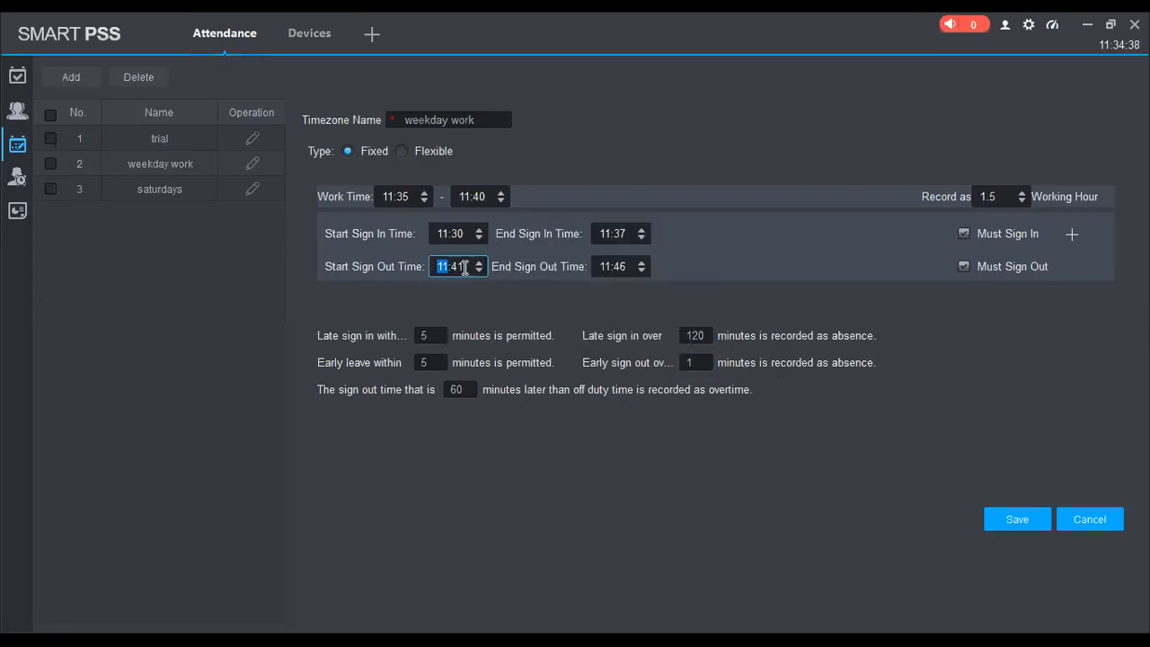
click(462, 267)
click(1007, 514)
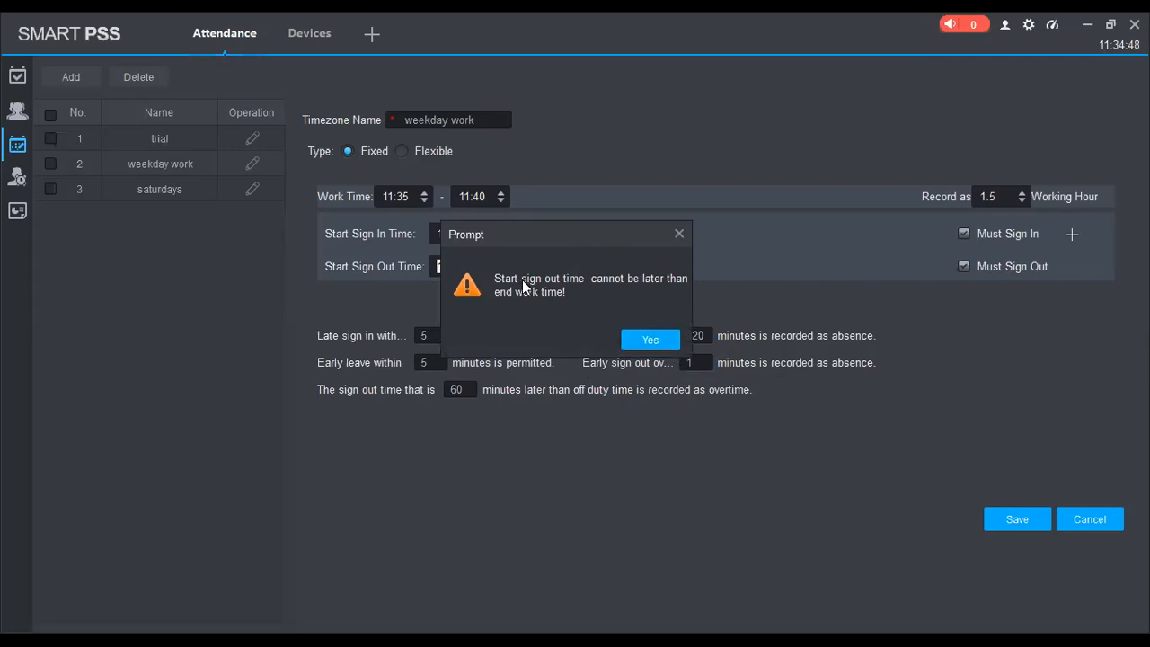
click(647, 341)
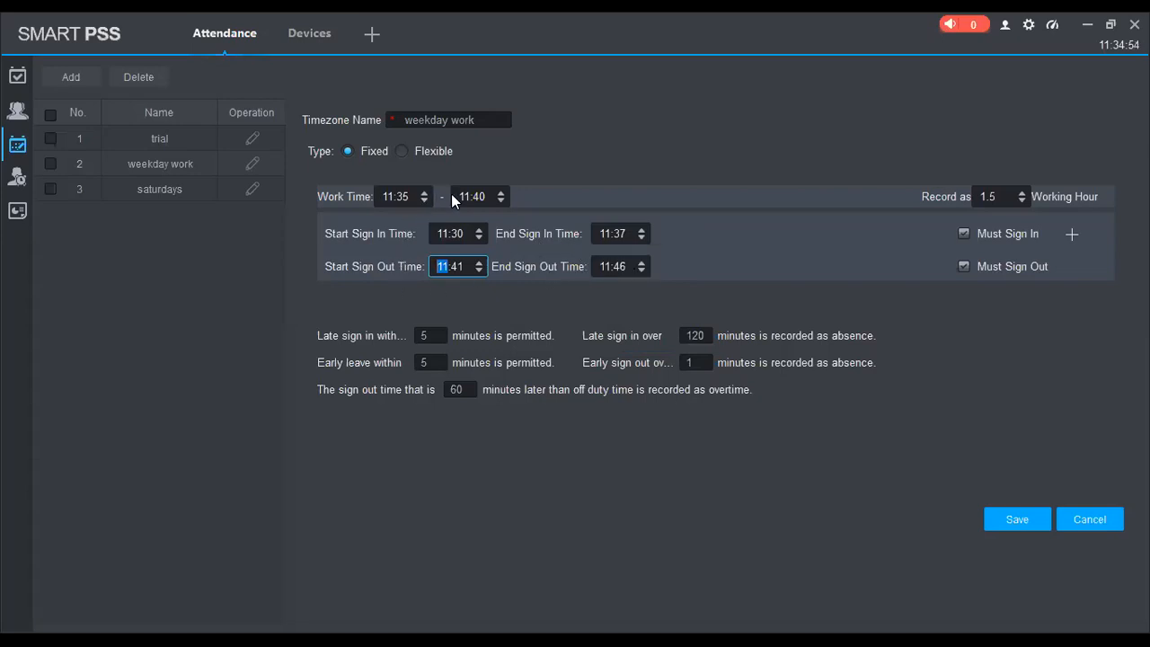
click(489, 197)
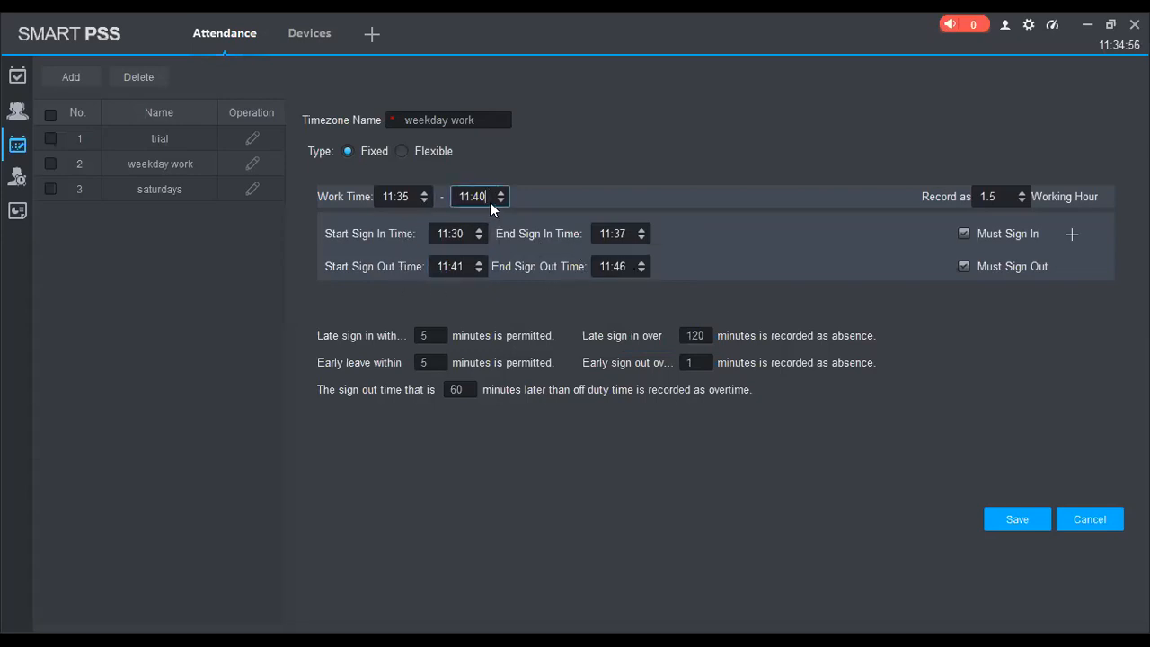
click(465, 266)
text(0)
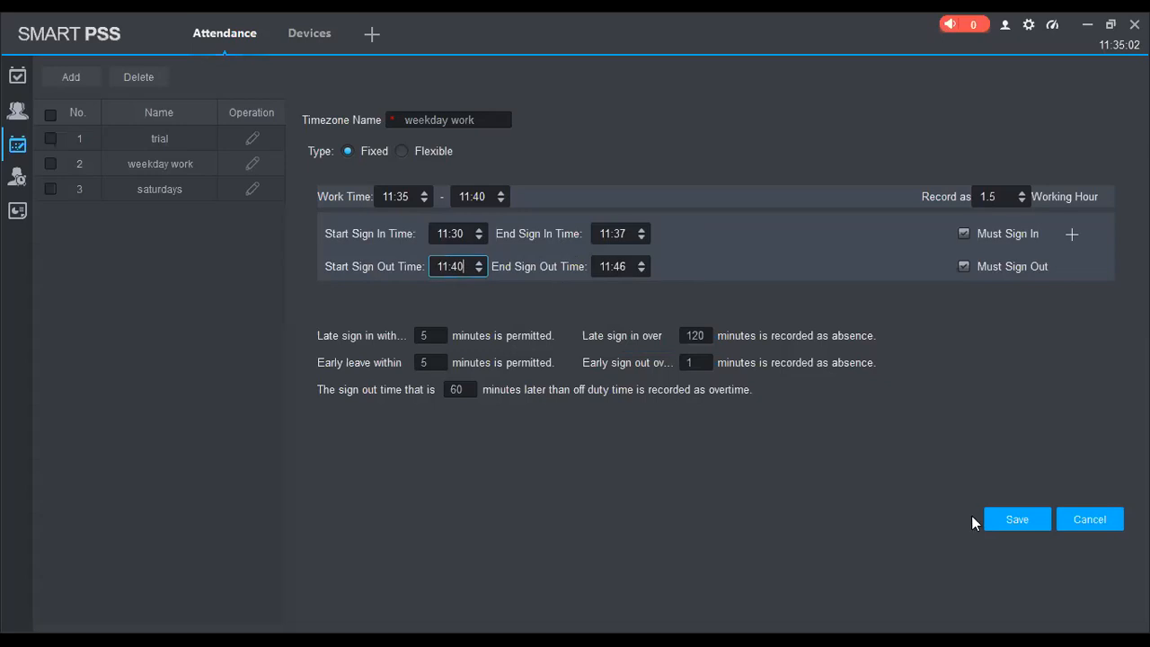
click(1005, 519)
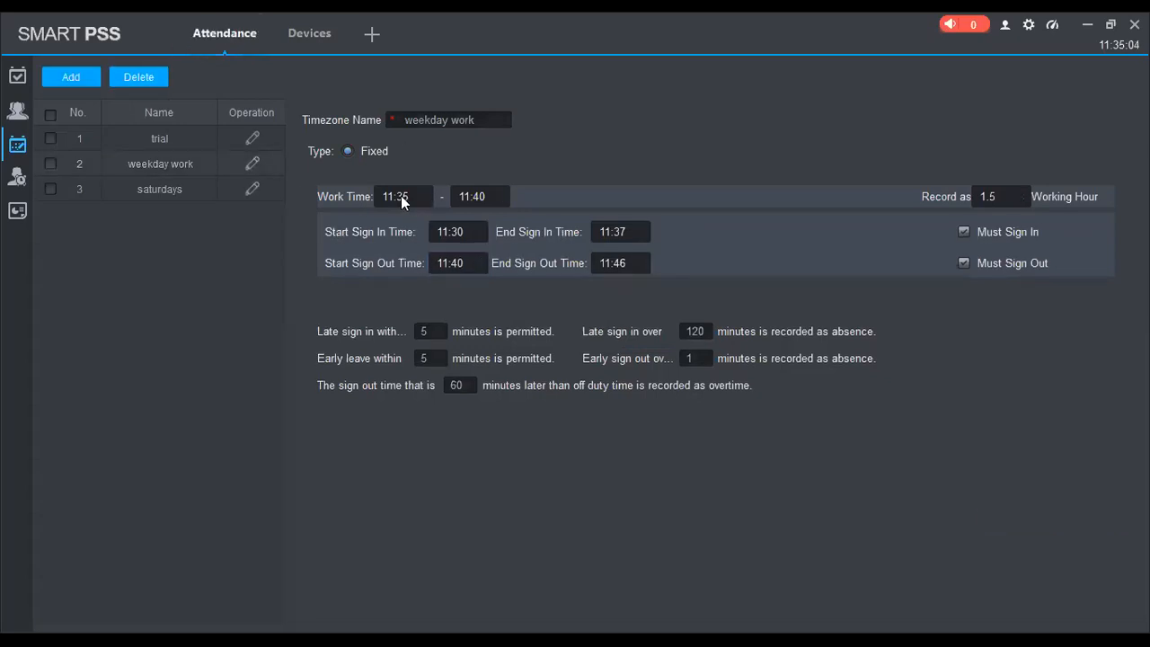
click(17, 144)
Create a new shift named 'weekday work'
mouse_move(17, 144)
click(104, 171)
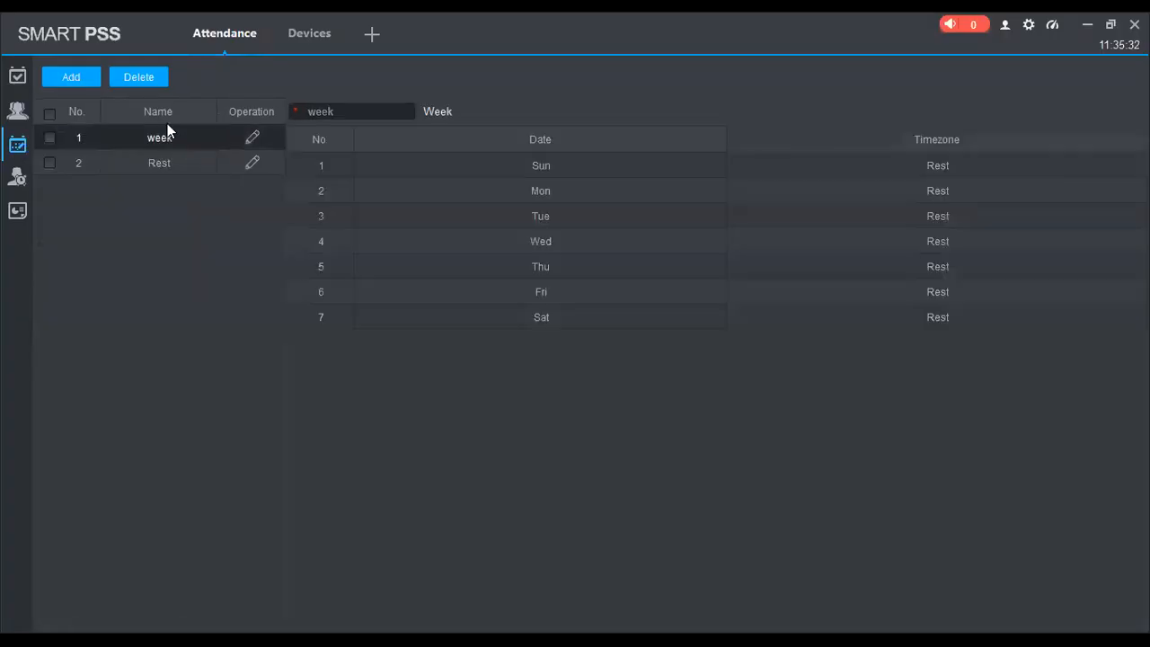
click(71, 77)
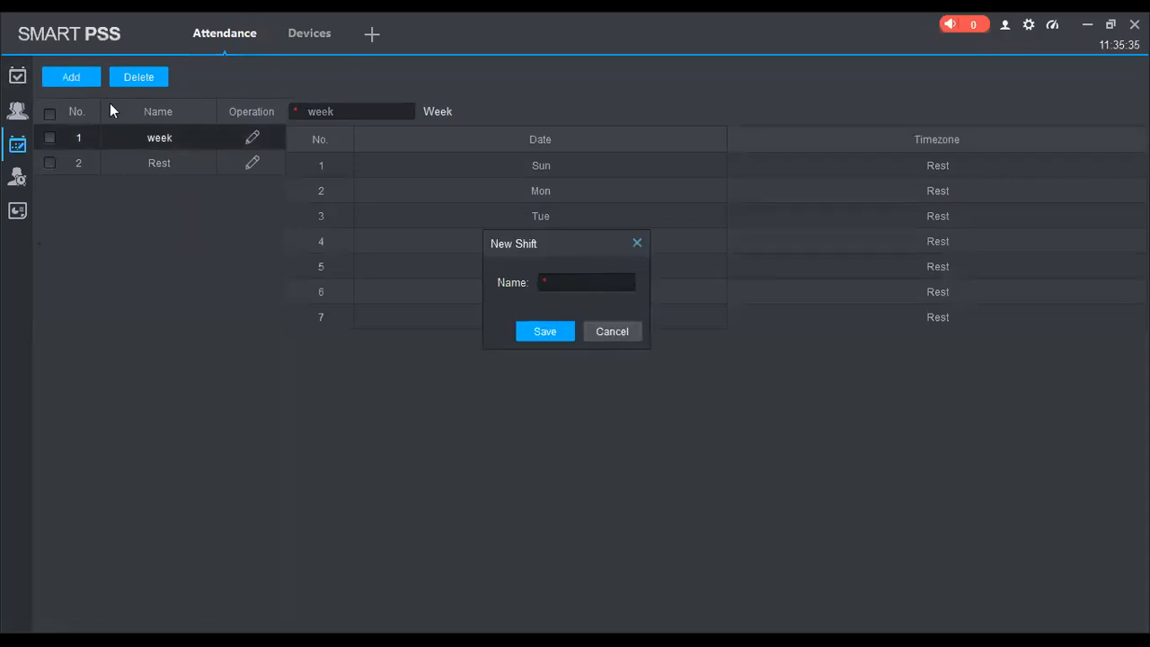
click(629, 324)
text(weekday work)
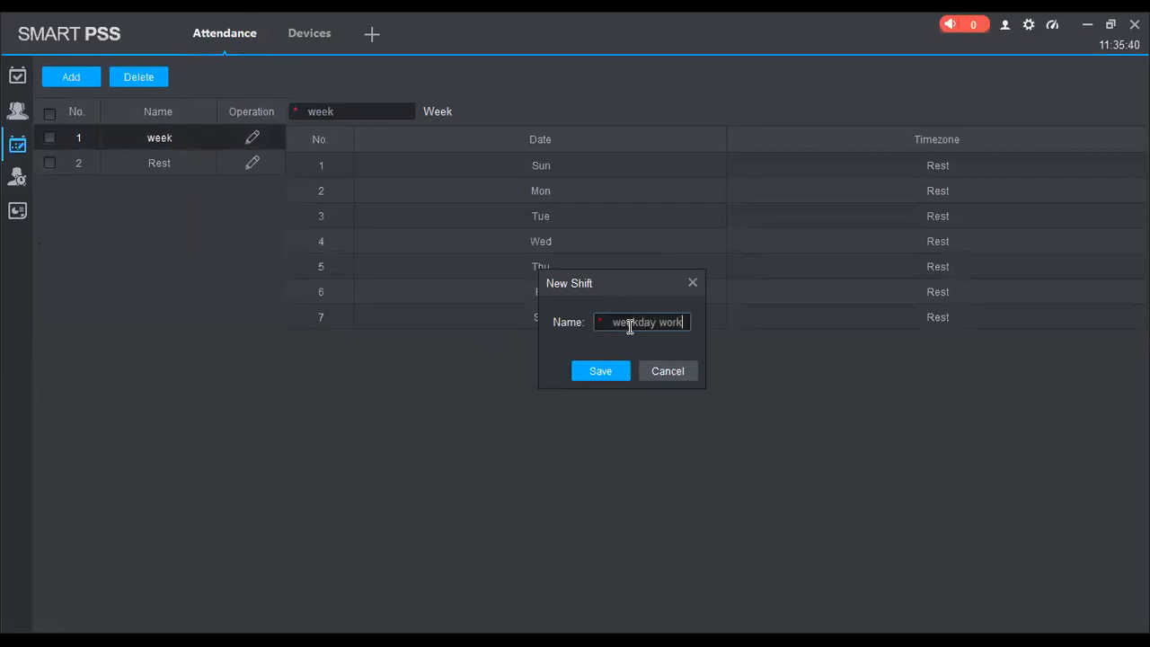
click(606, 375)
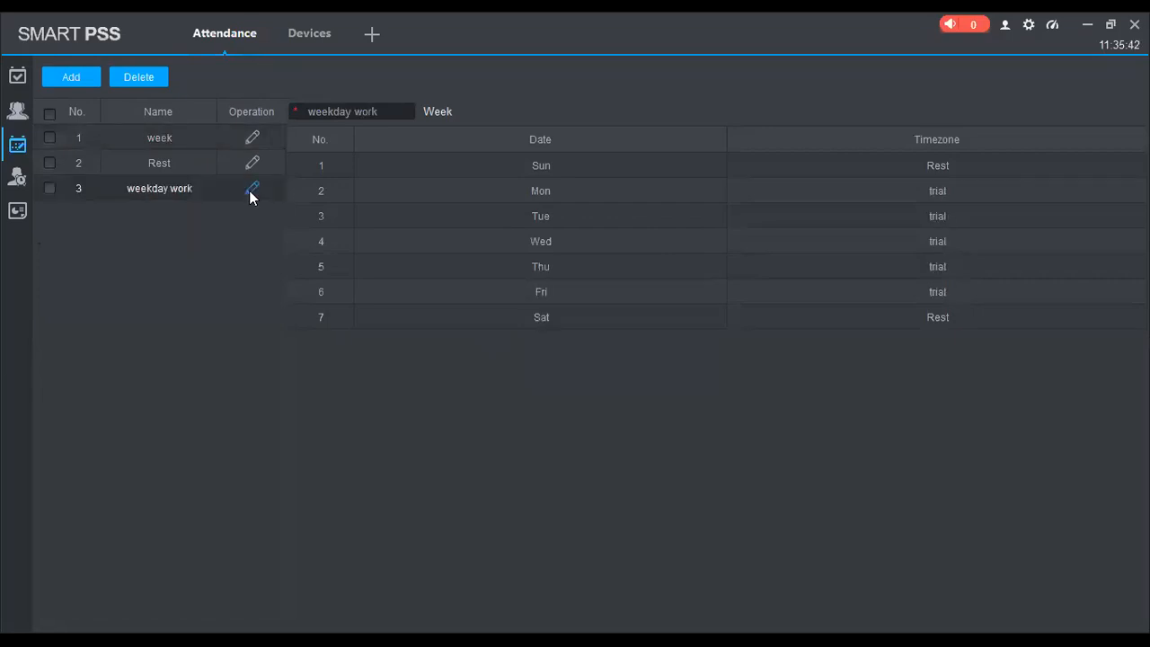
Set the shift's week plan to weekday work Monday–Saturday with Sunday as Rest, and save
click(251, 190)
click(1011, 170)
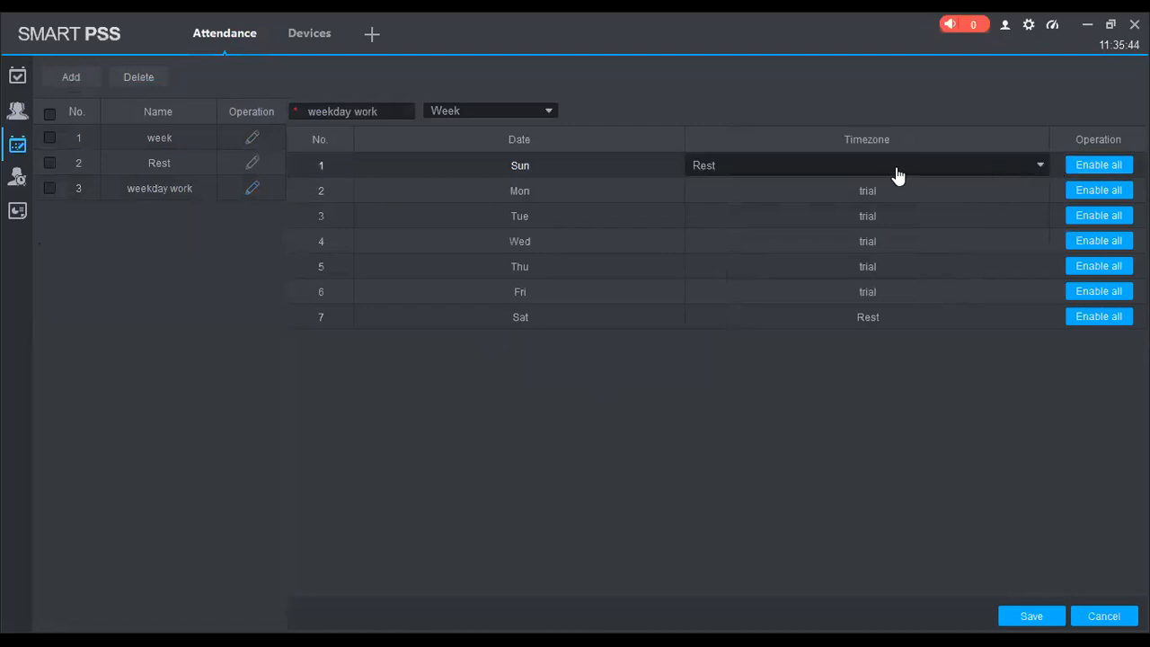
click(813, 175)
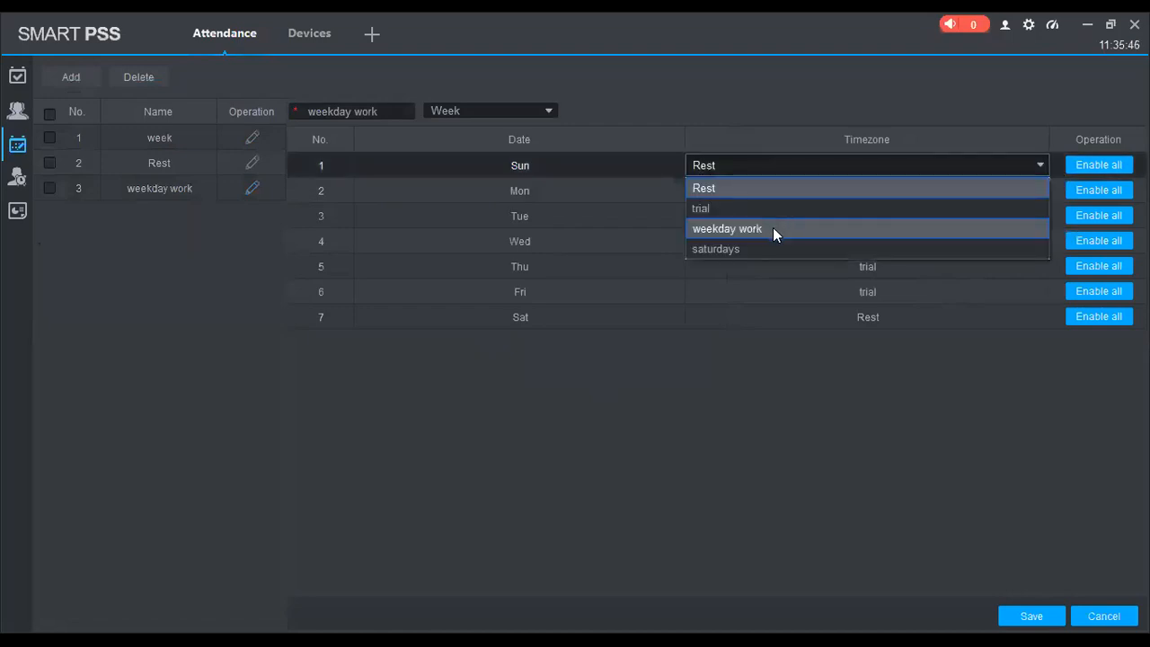
click(773, 227)
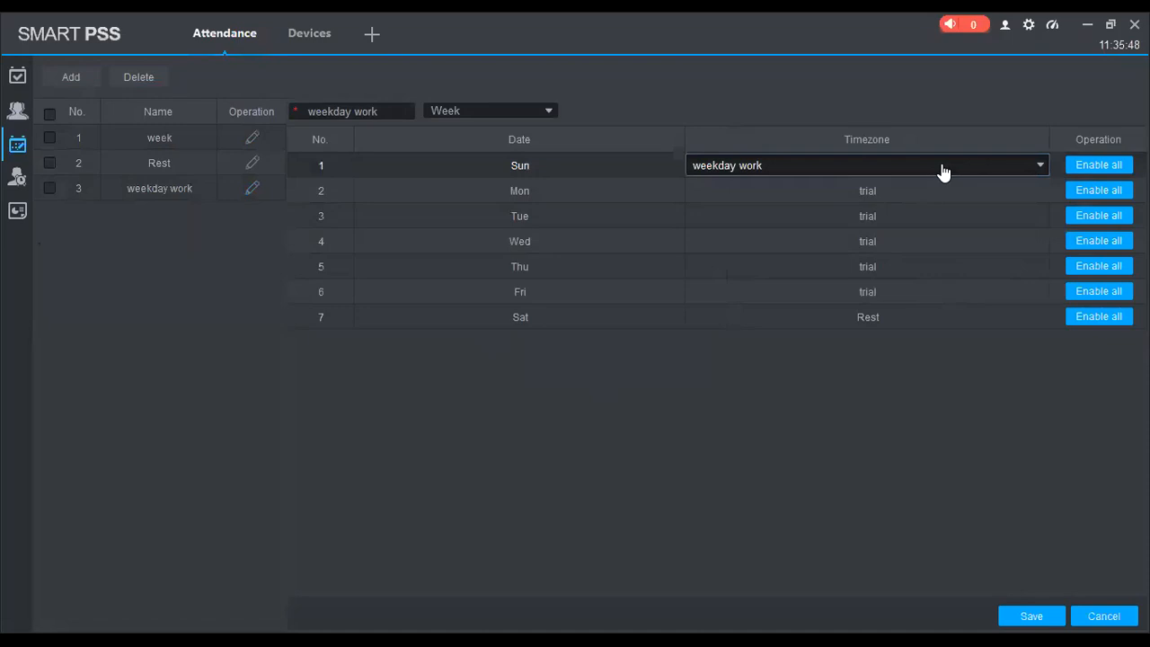
click(810, 197)
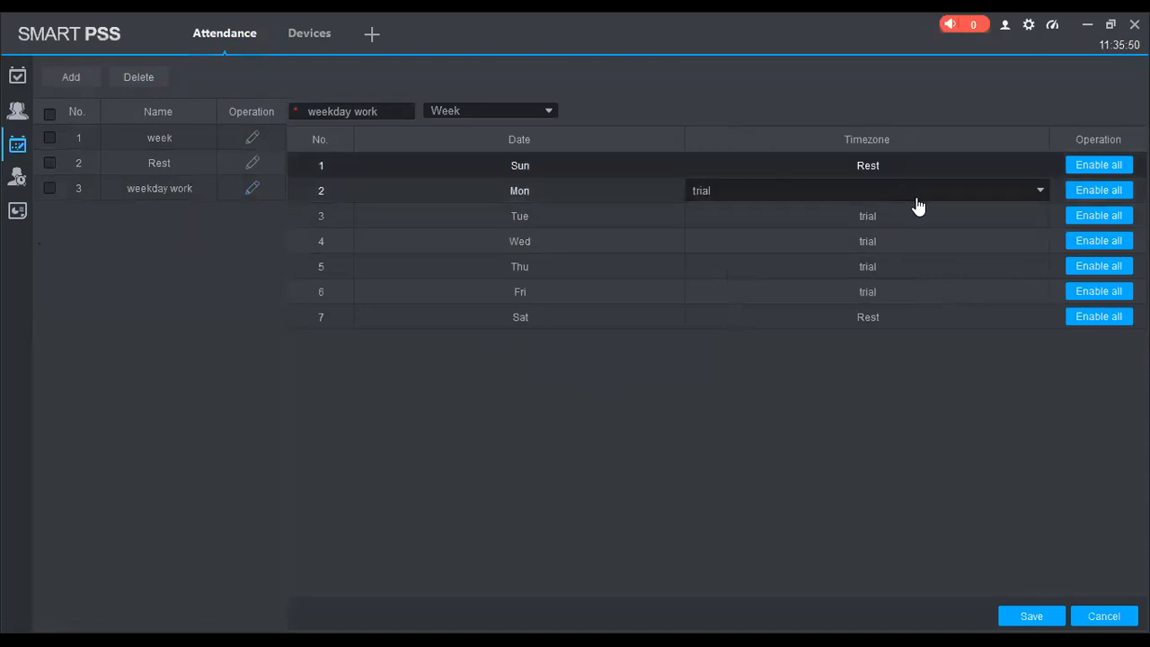
click(798, 252)
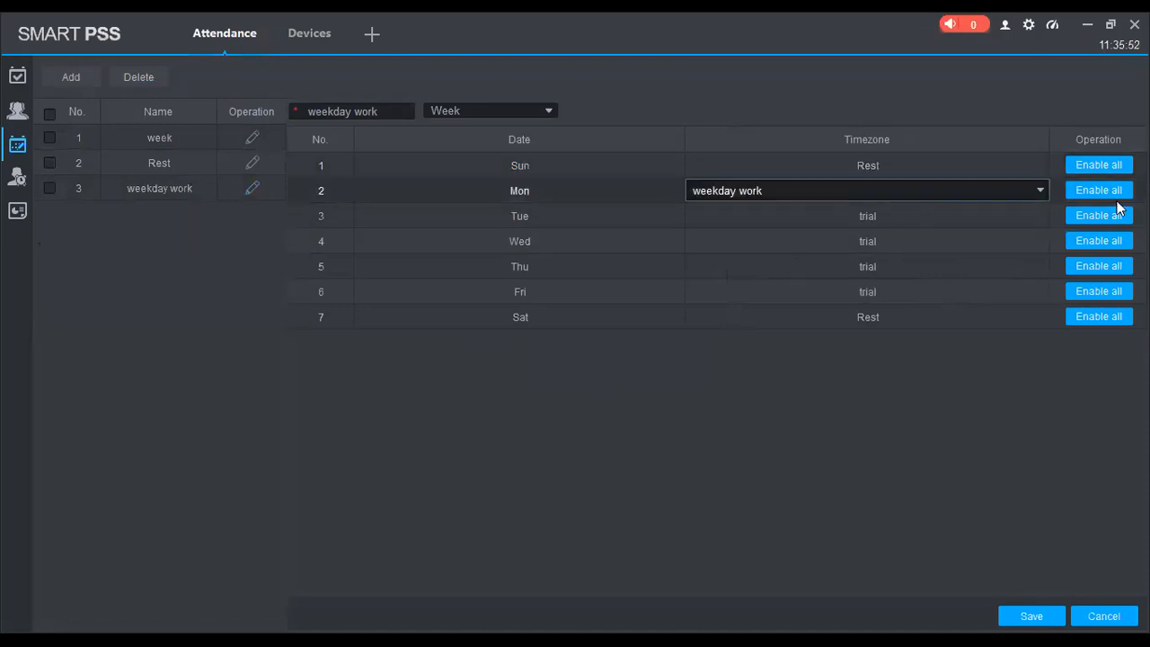
click(1112, 192)
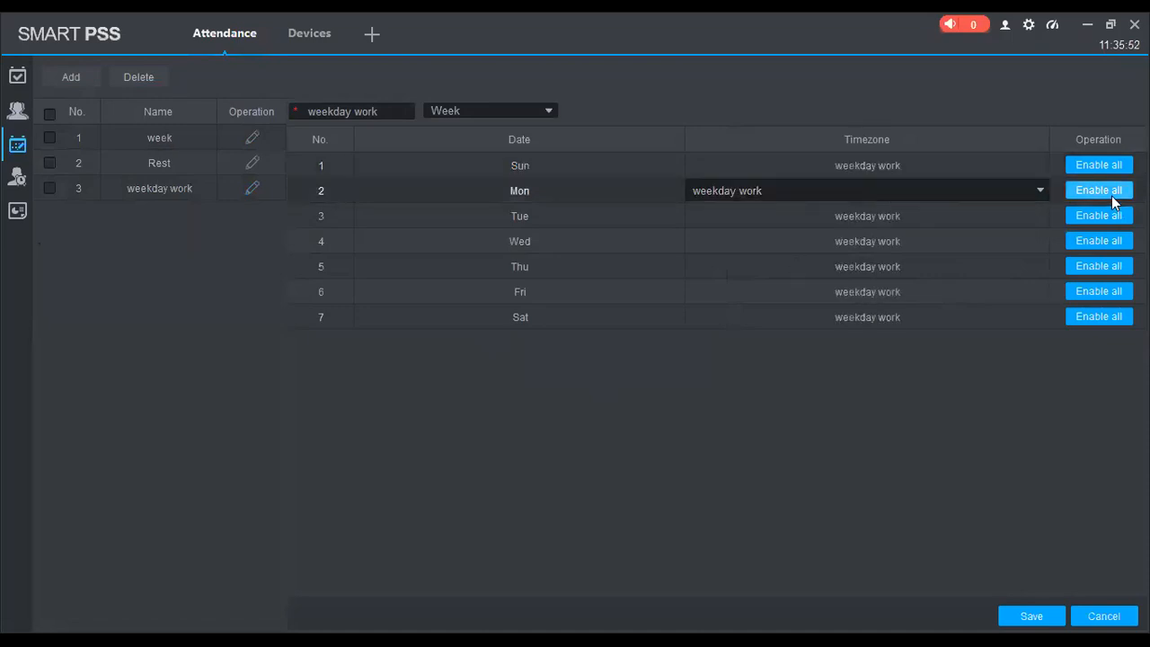
click(901, 221)
click(900, 173)
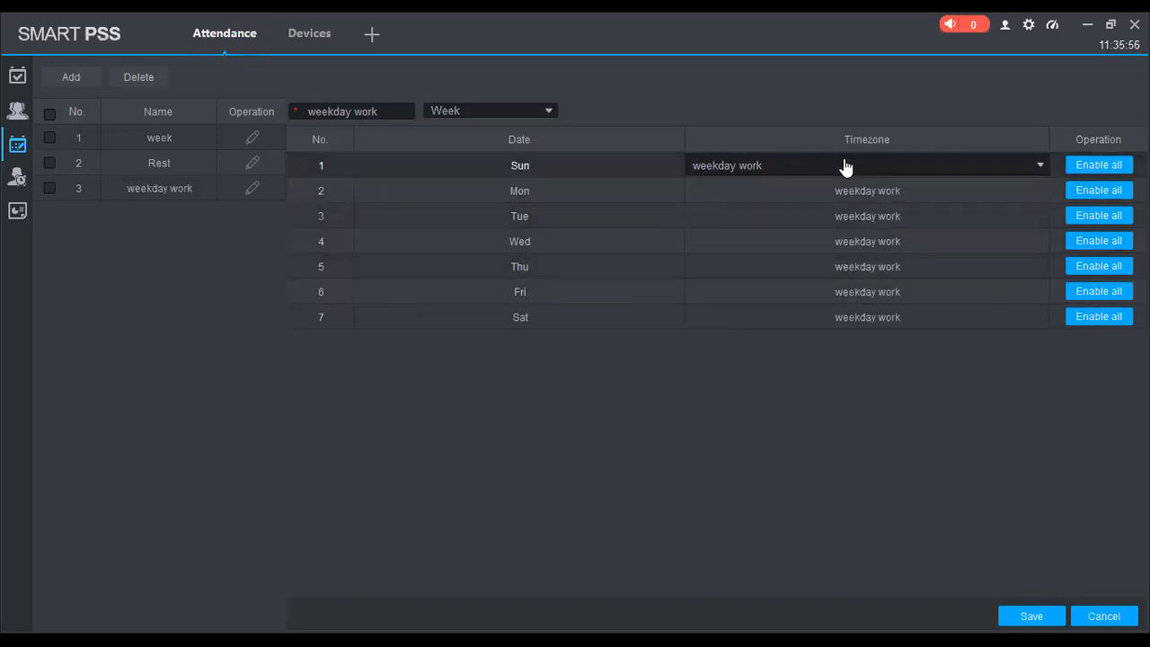
click(777, 188)
click(1031, 616)
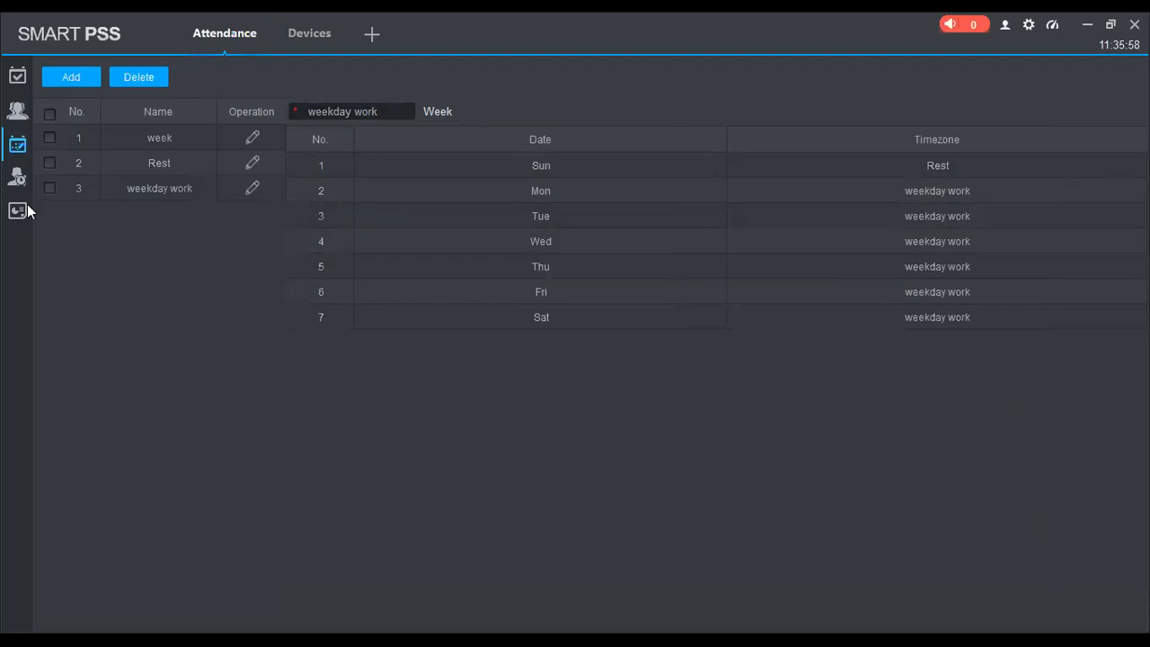
click(17, 177)
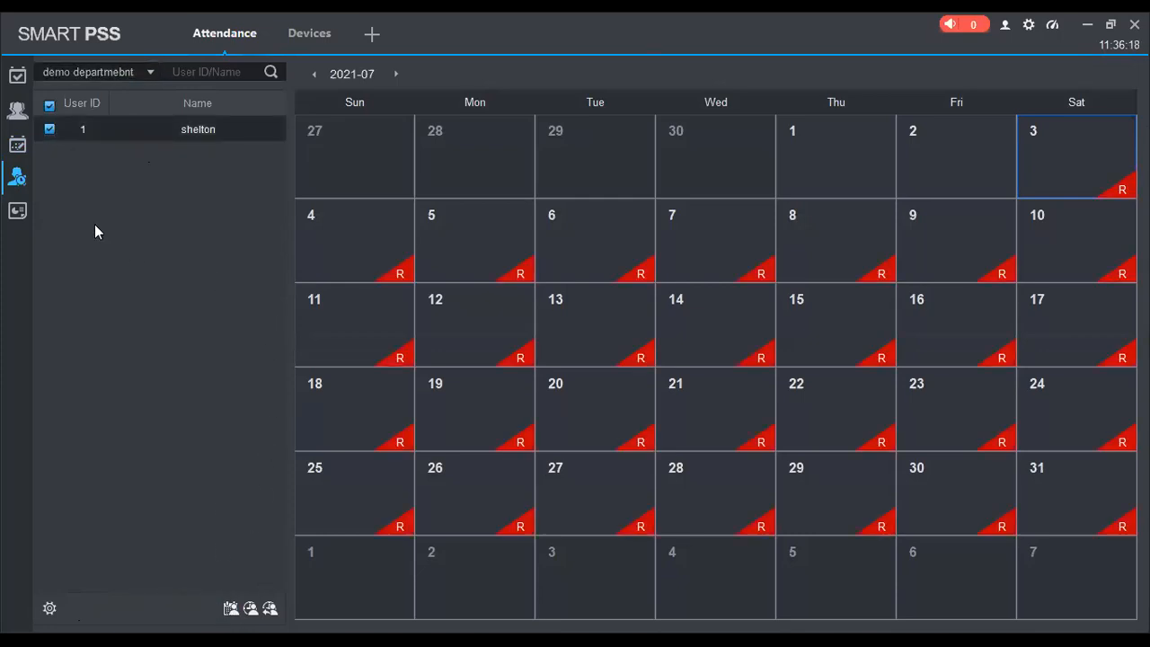
Change shelton's assigned shift from week to weekday work for July 2021
click(232, 610)
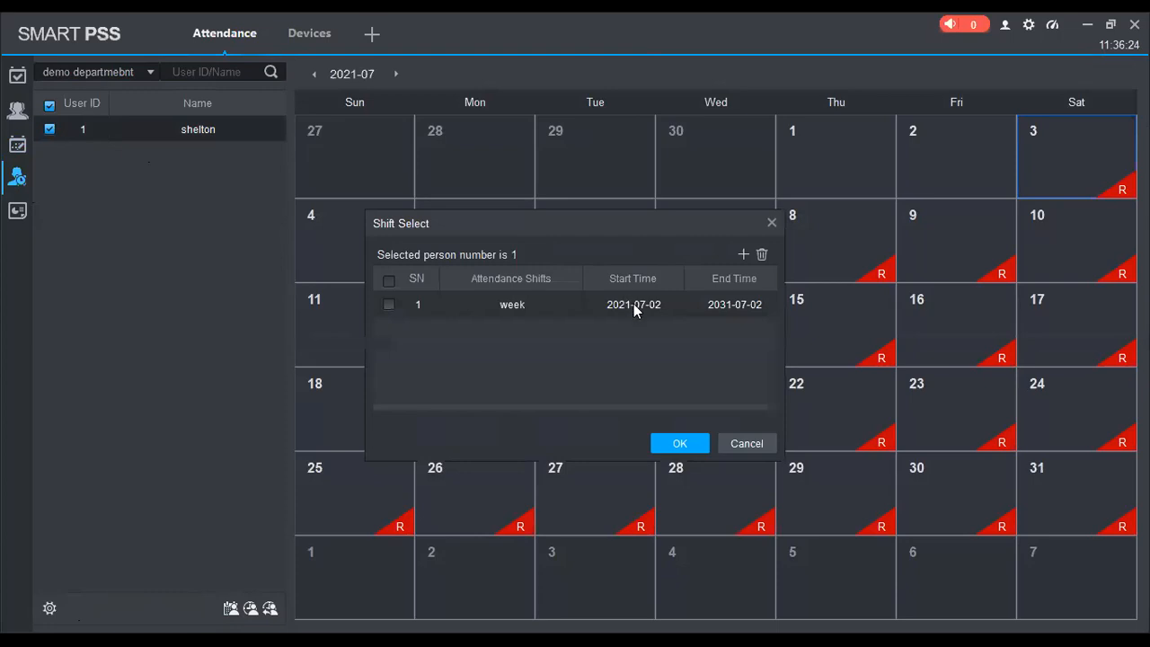
click(531, 305)
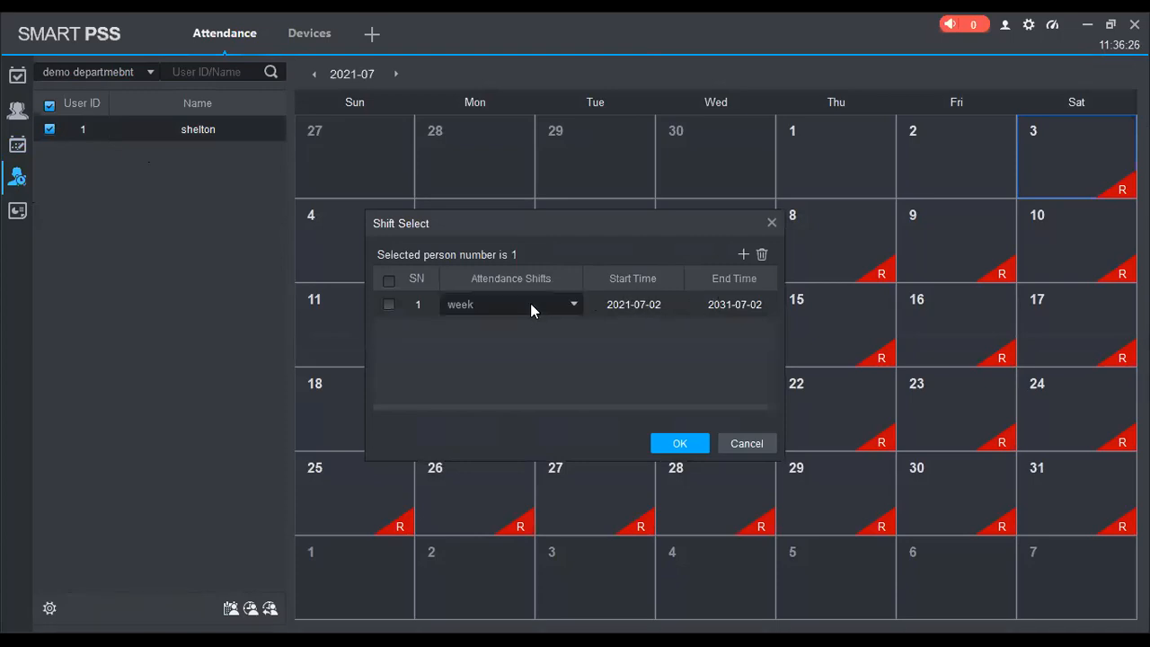
click(512, 304)
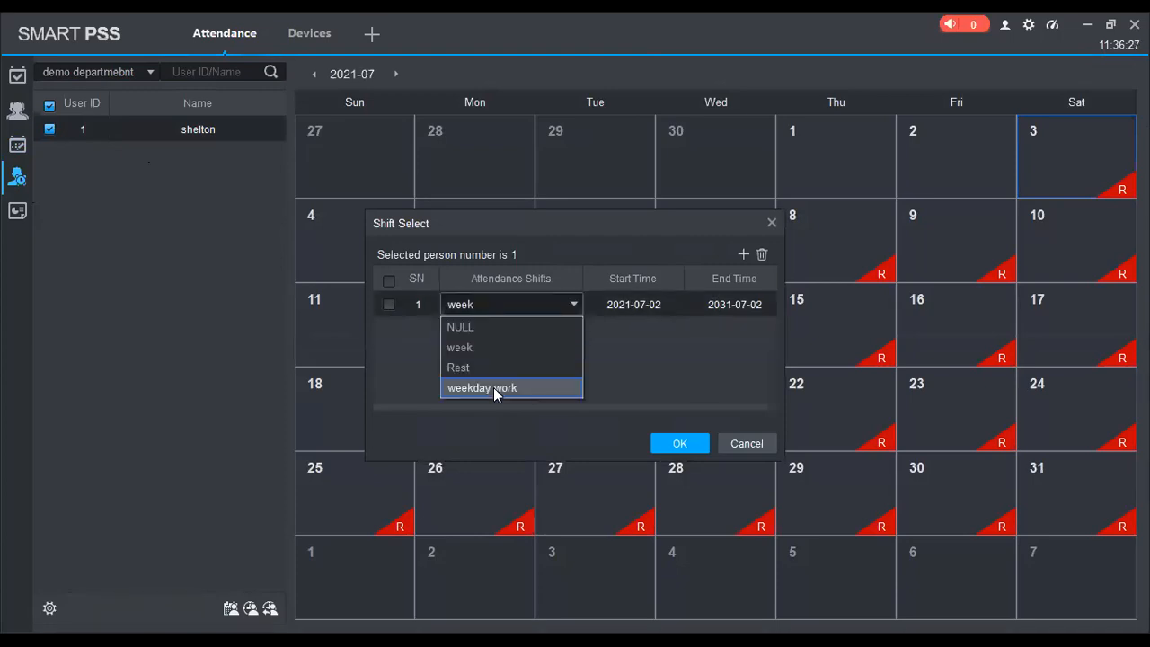
click(495, 390)
click(685, 444)
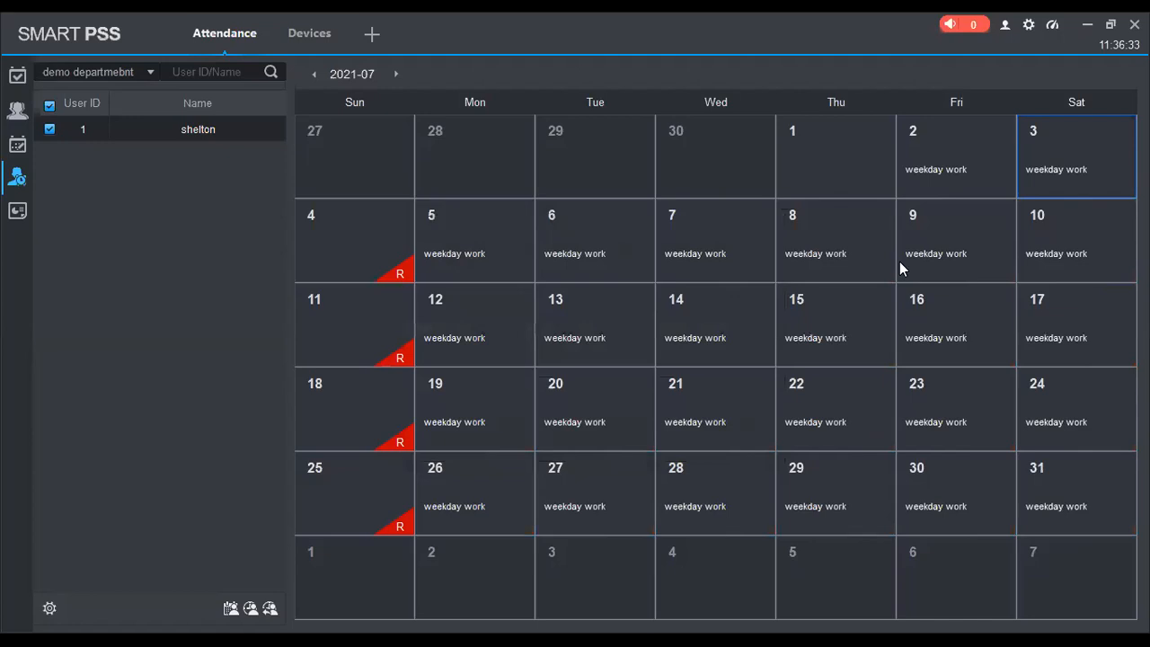
Search the attendance reports, check the Logs results, then go back to Statistics
click(17, 210)
click(941, 78)
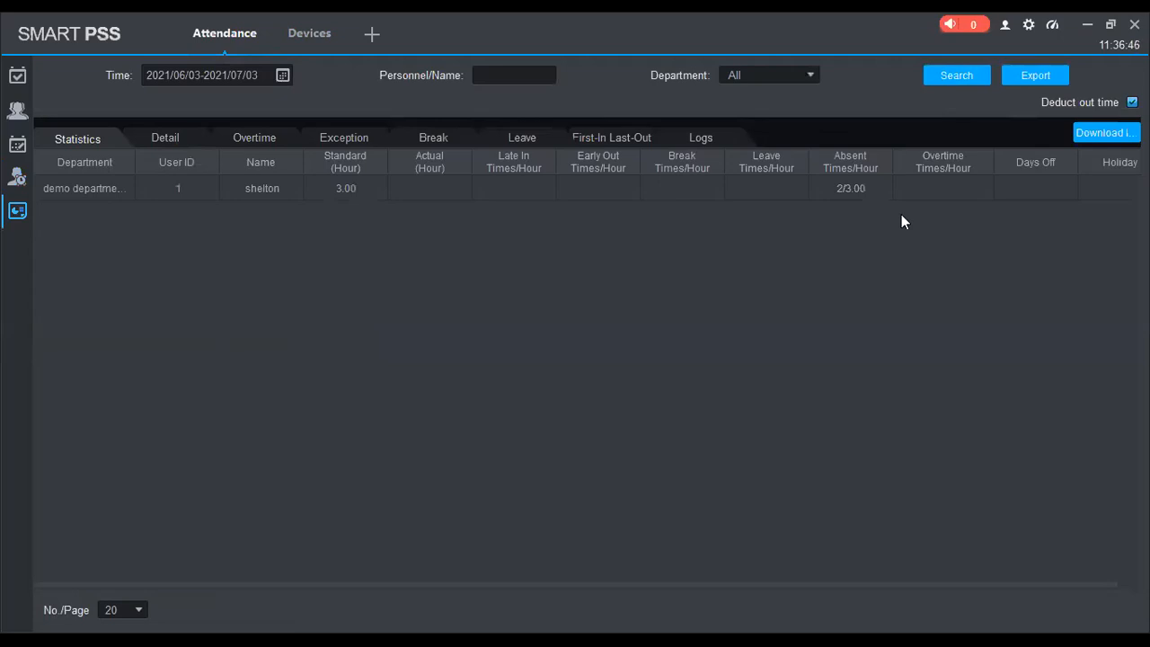
click(954, 76)
click(739, 140)
click(970, 75)
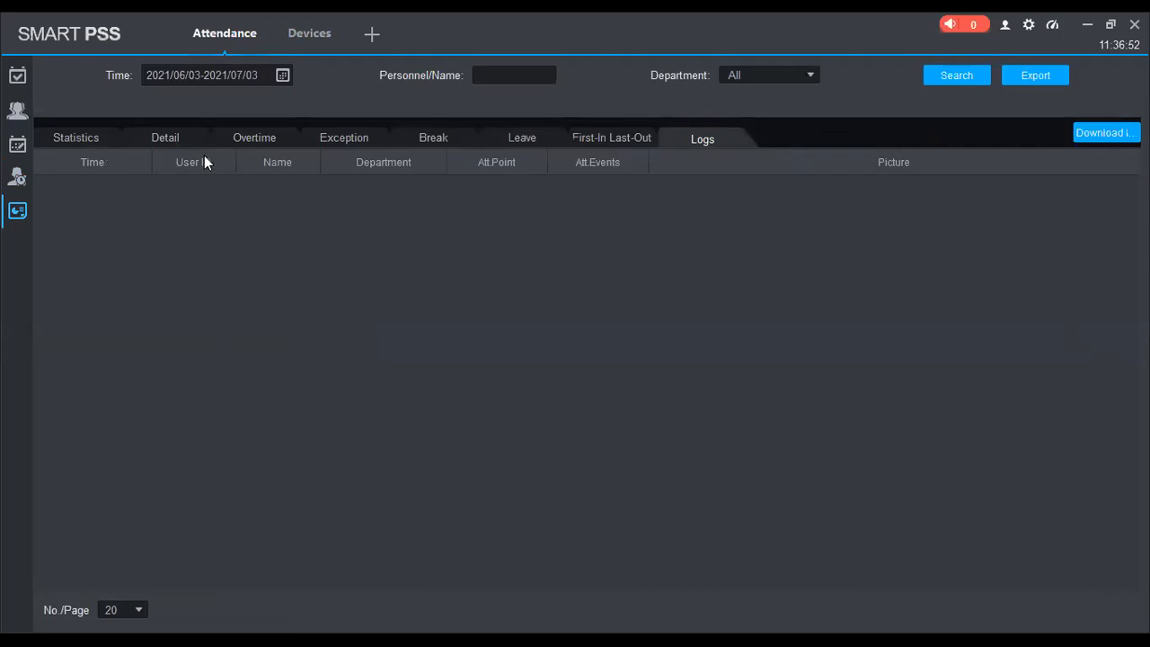
click(89, 141)
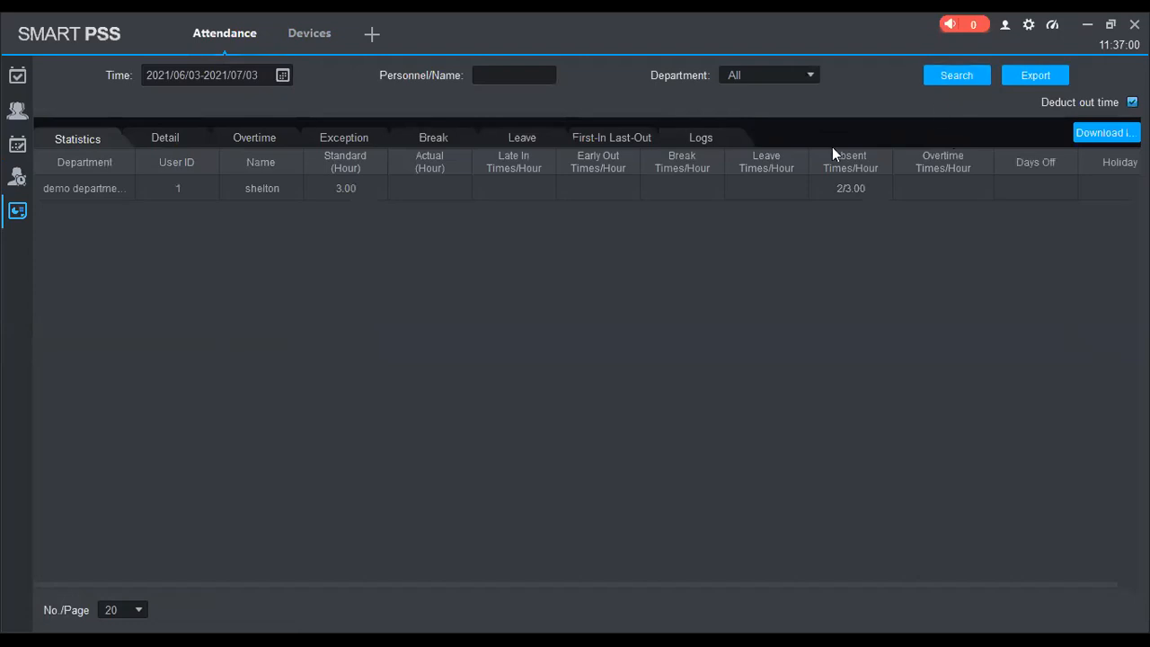
Re-run the Statistics search showing shelton with 3.00 standard hours and 2 absences
click(17, 110)
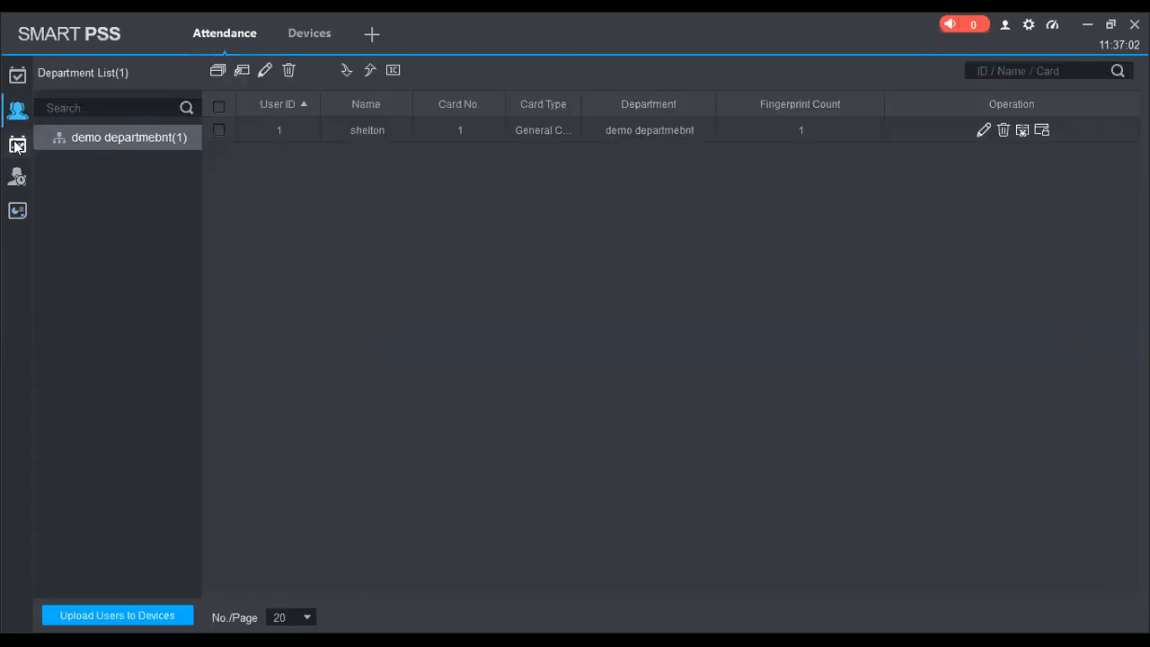
mouse_move(17, 144)
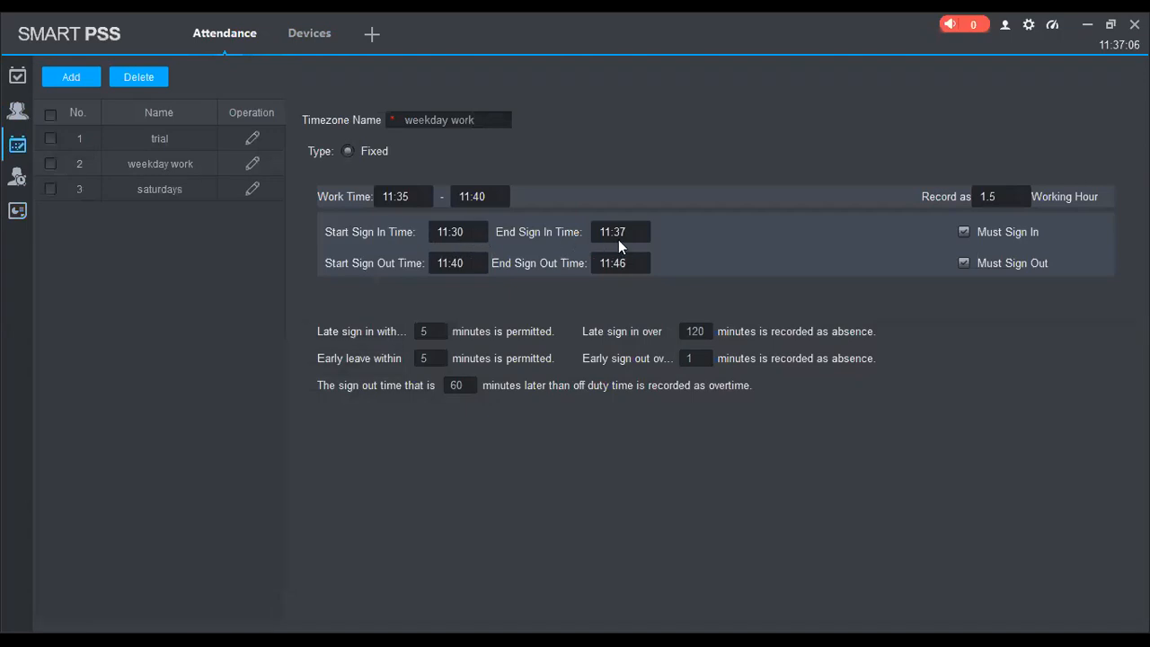
click(17, 210)
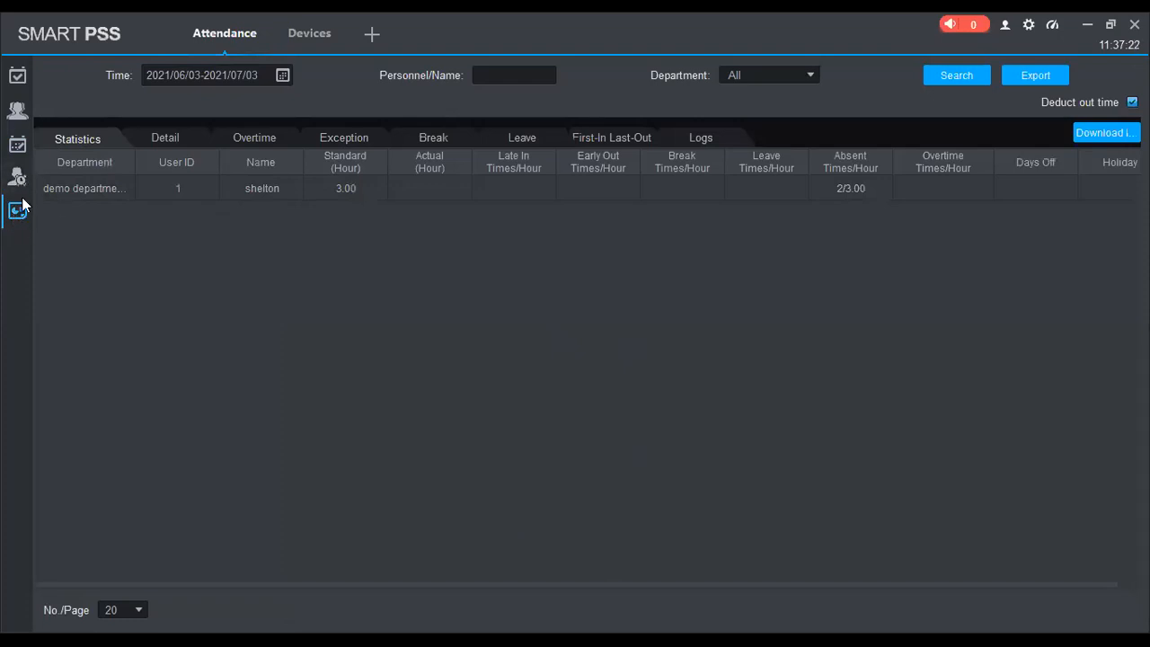
click(966, 83)
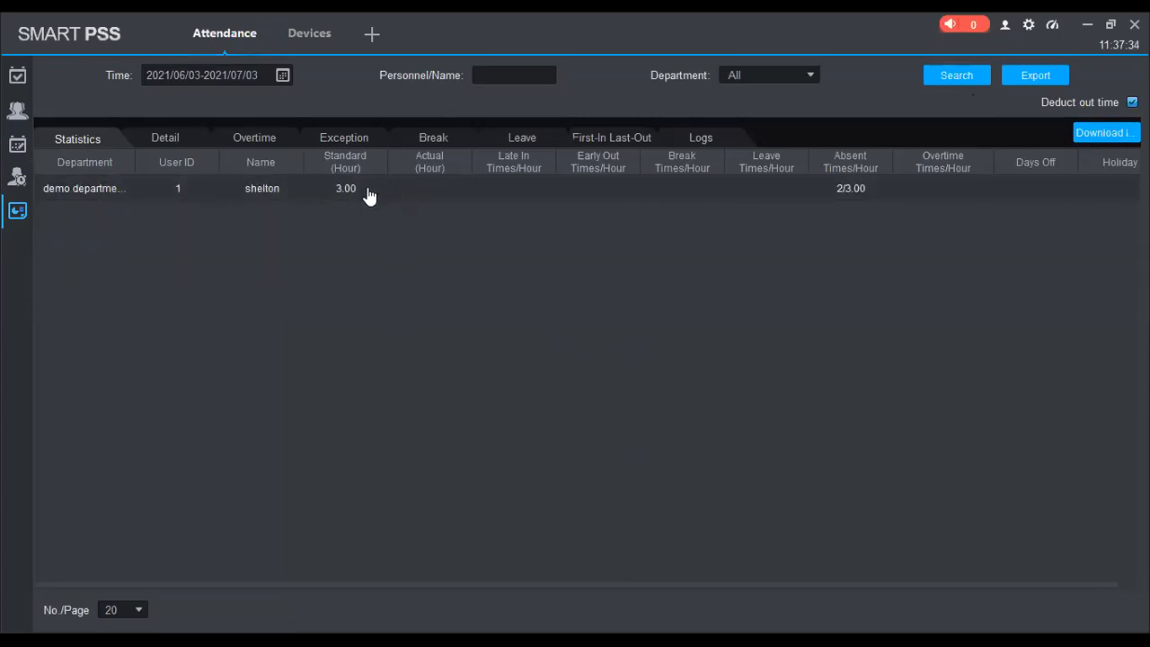
Search the Detail report, then the Logs report filtered to demo department
click(172, 142)
click(950, 77)
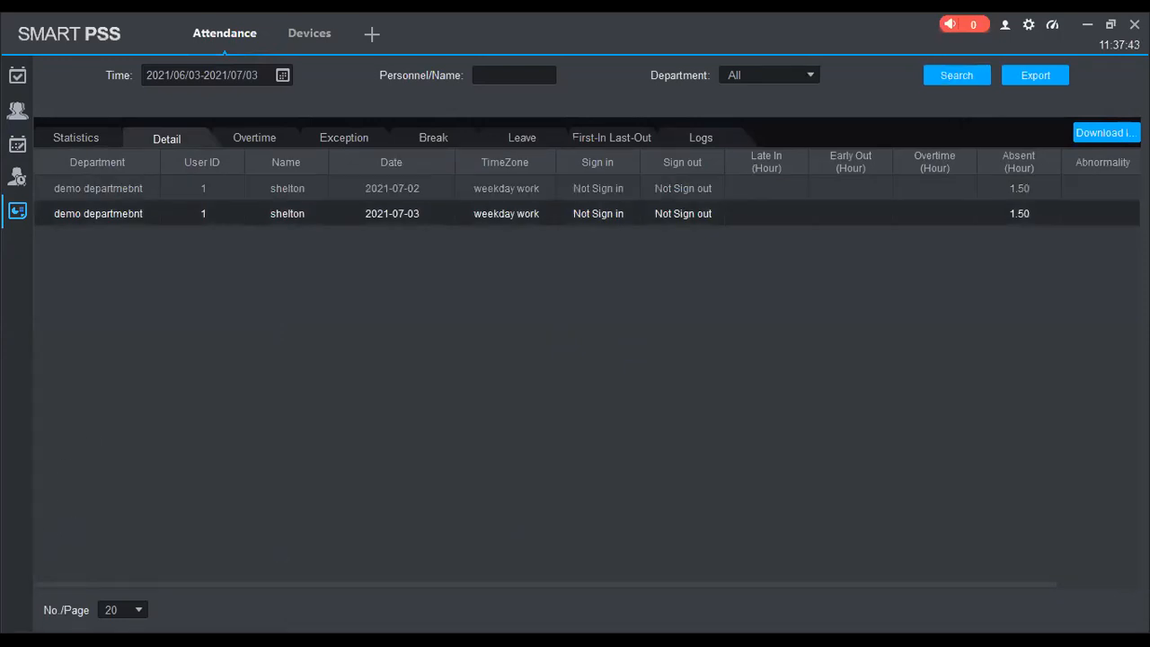
click(268, 207)
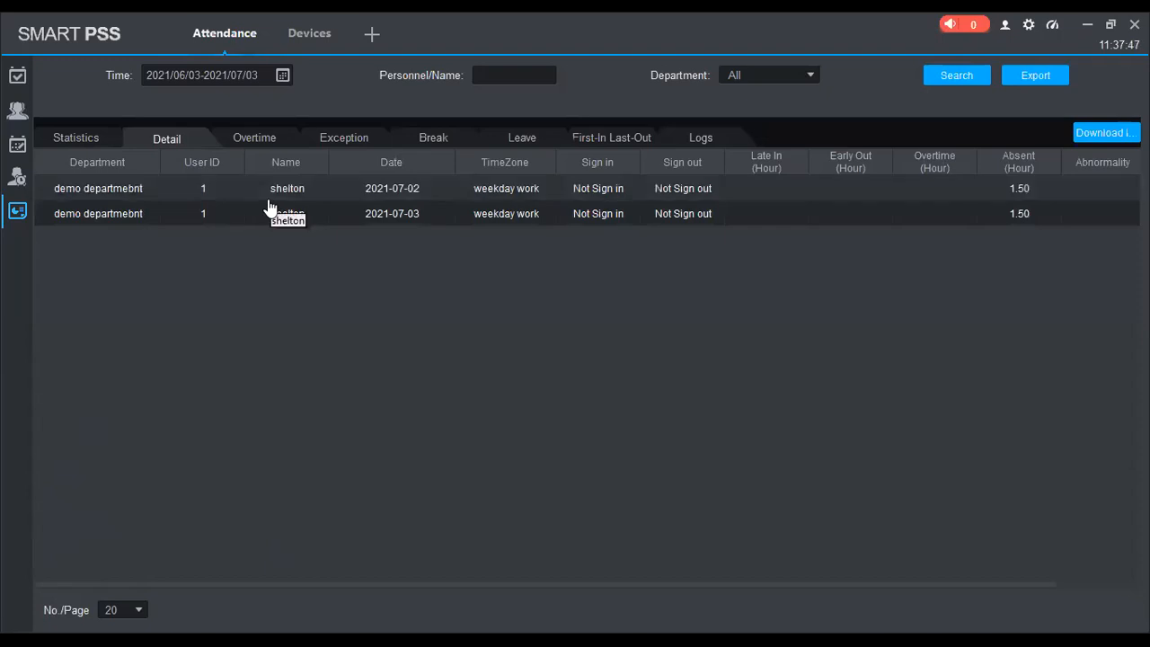
click(701, 138)
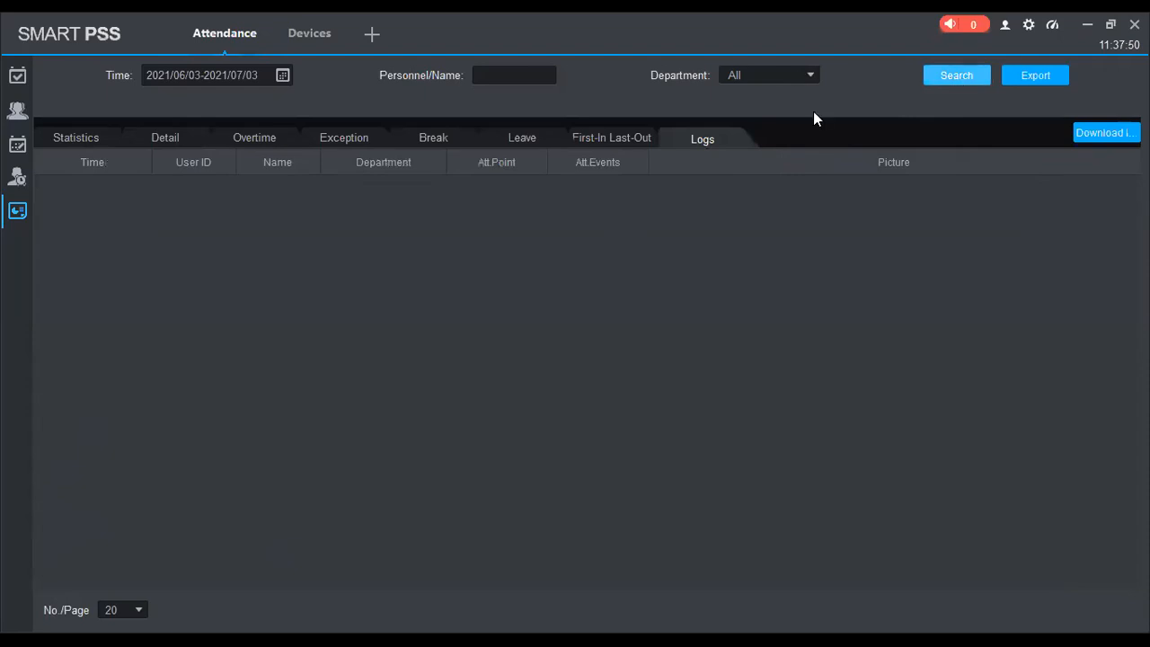
click(770, 76)
click(778, 108)
click(958, 79)
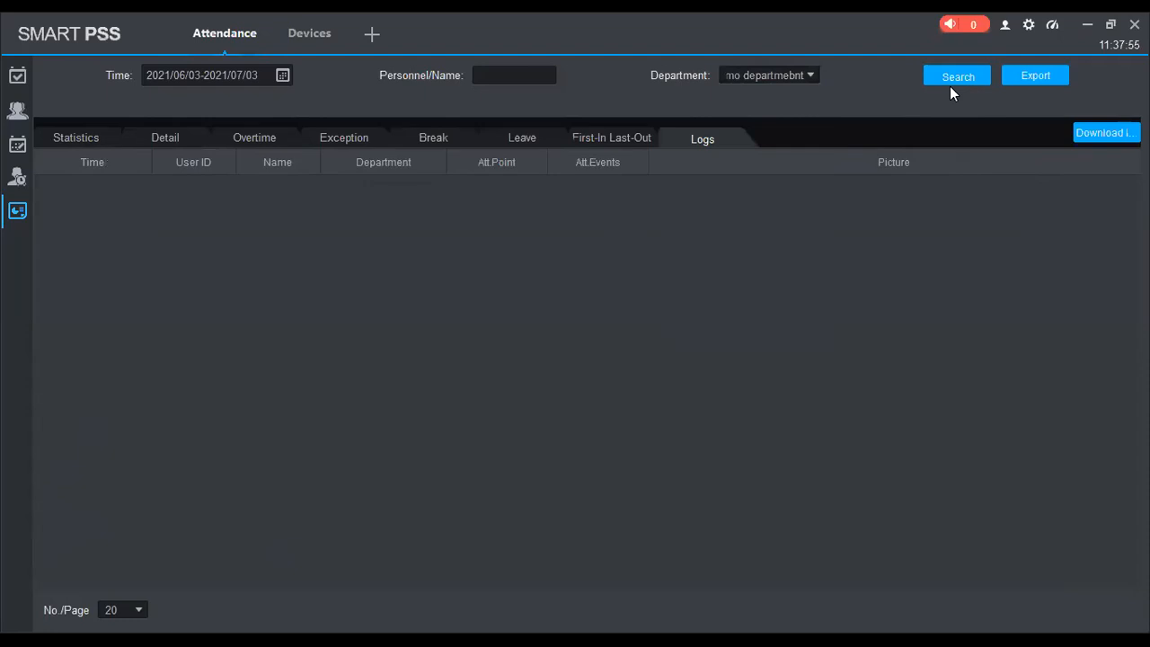
Pass by the personnel list and shift calendar, then reopen the Statistics report
click(16, 121)
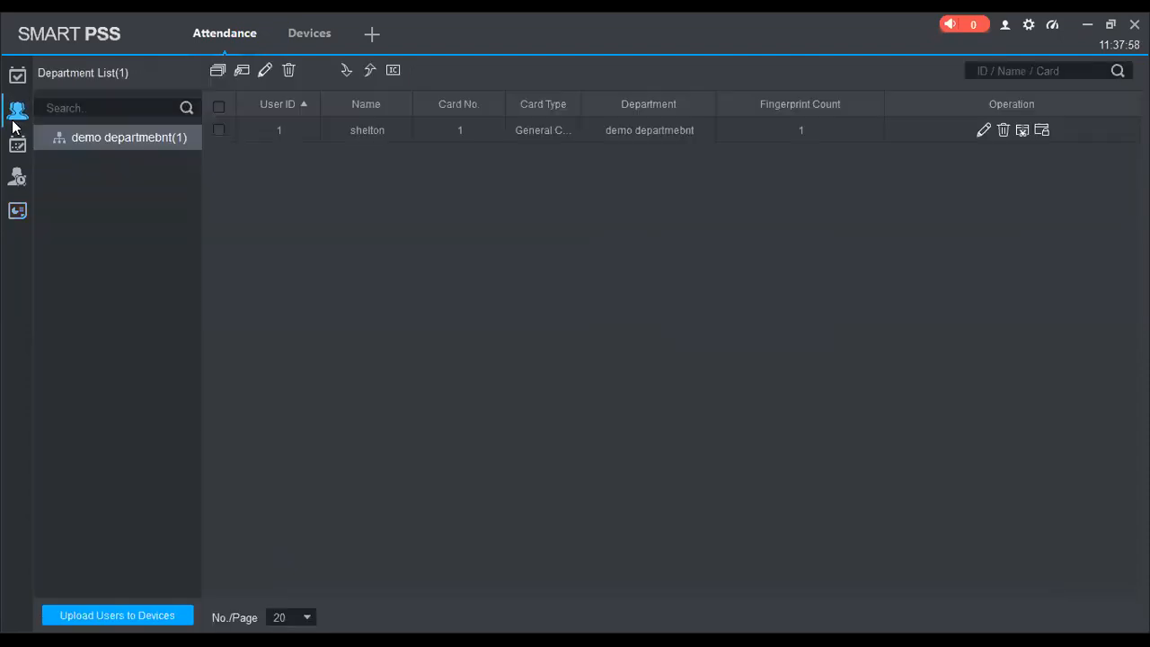
click(24, 182)
click(17, 210)
click(83, 142)
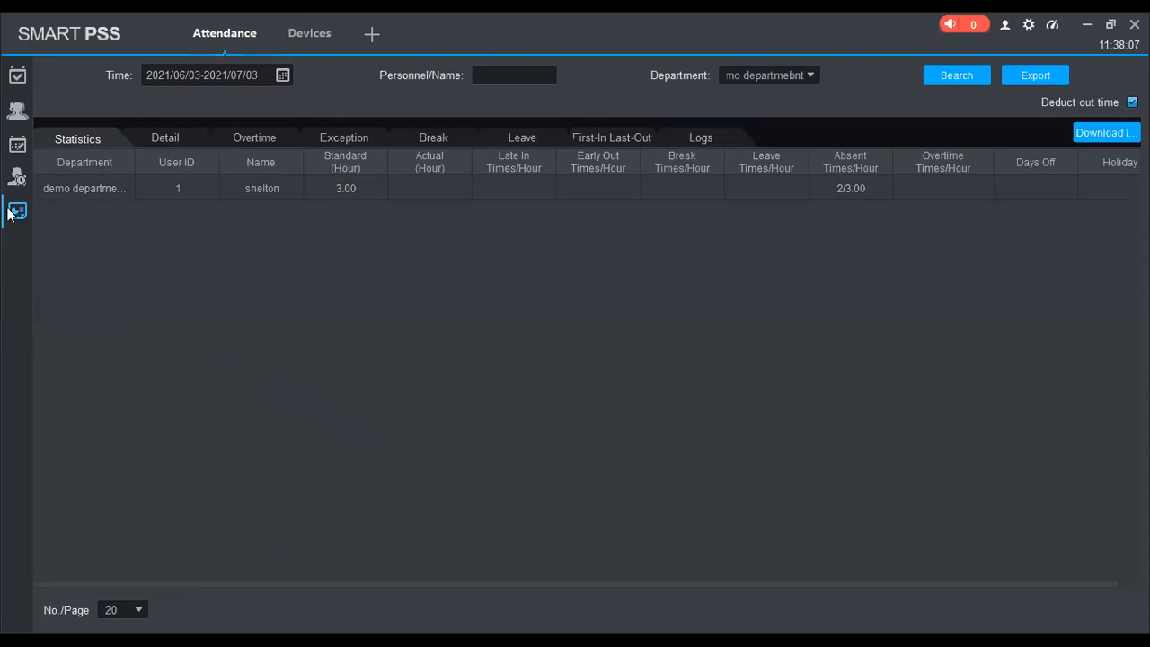
Search the Overtime report for demo department, then return to the July shift calendar
click(243, 141)
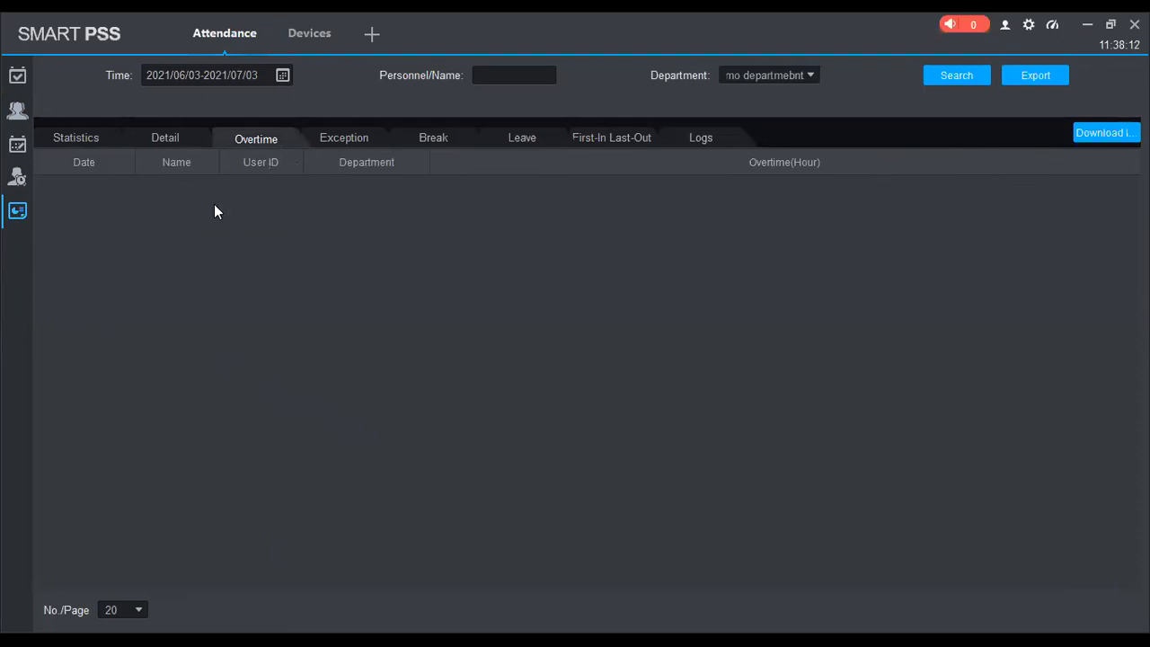
click(807, 76)
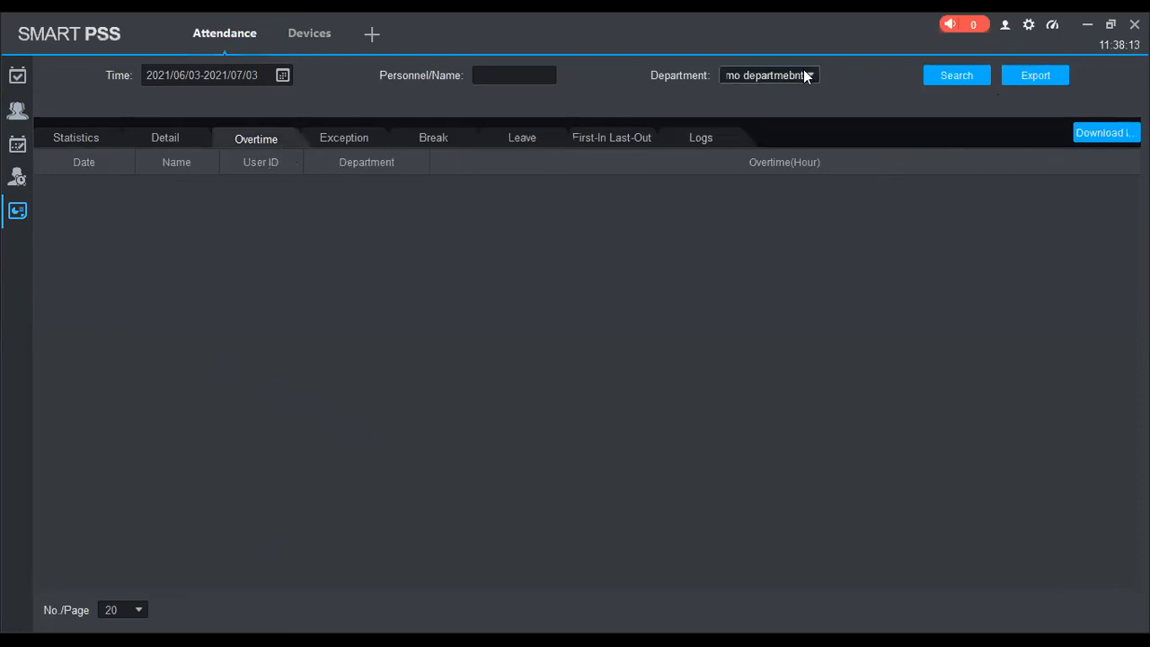
click(753, 102)
click(953, 80)
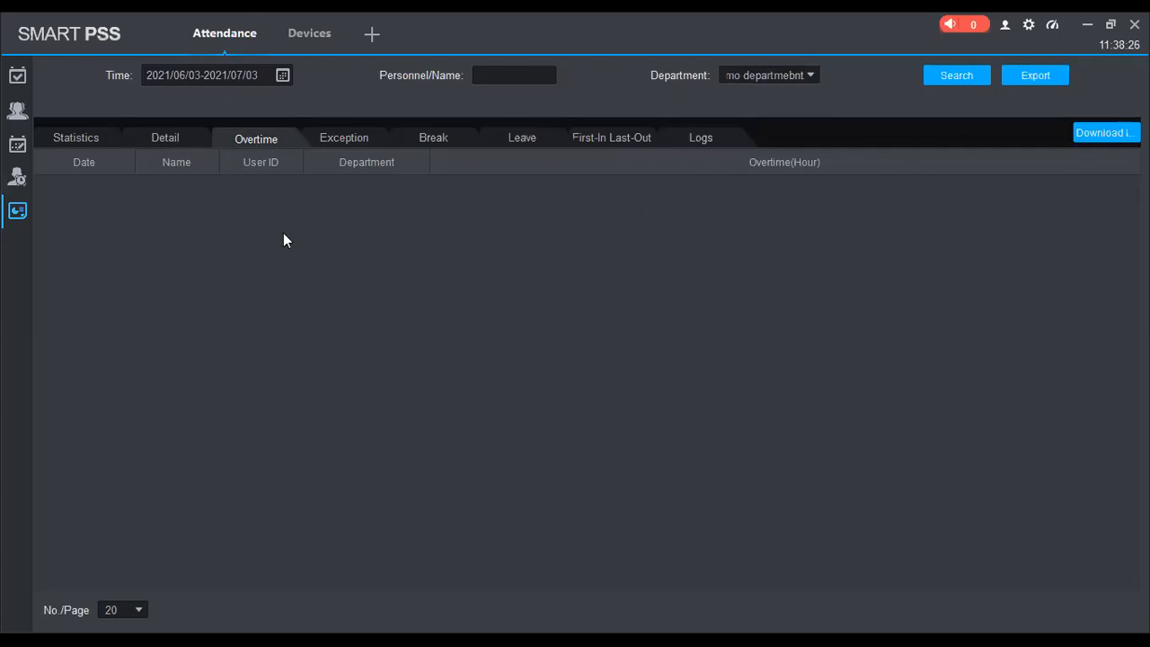
click(17, 176)
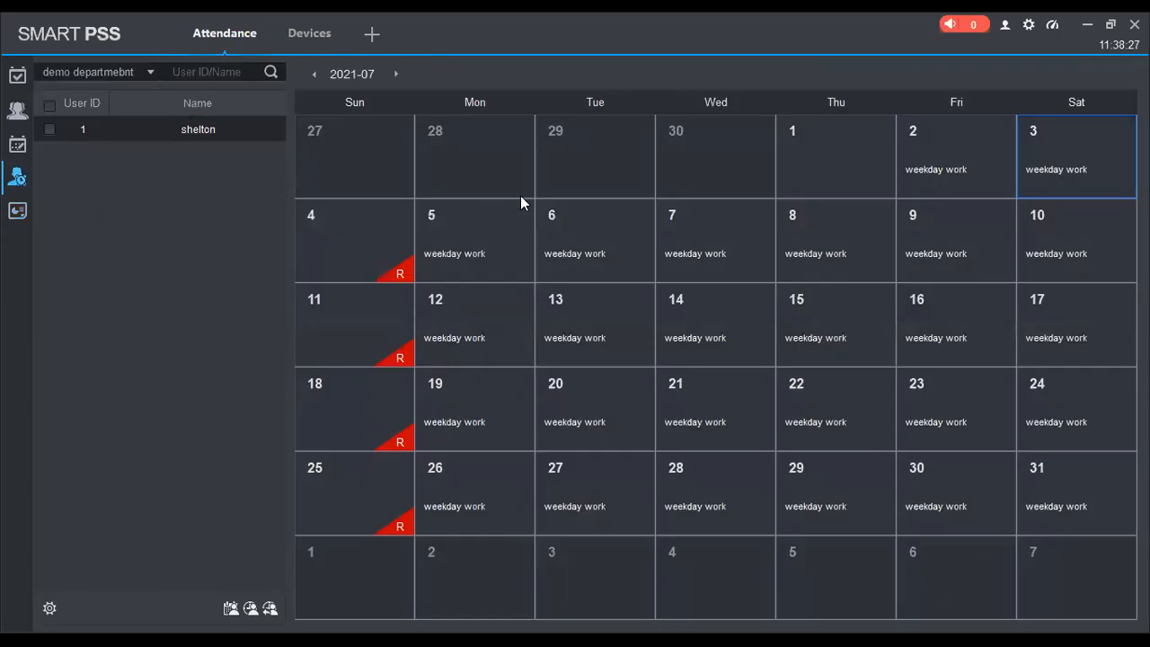